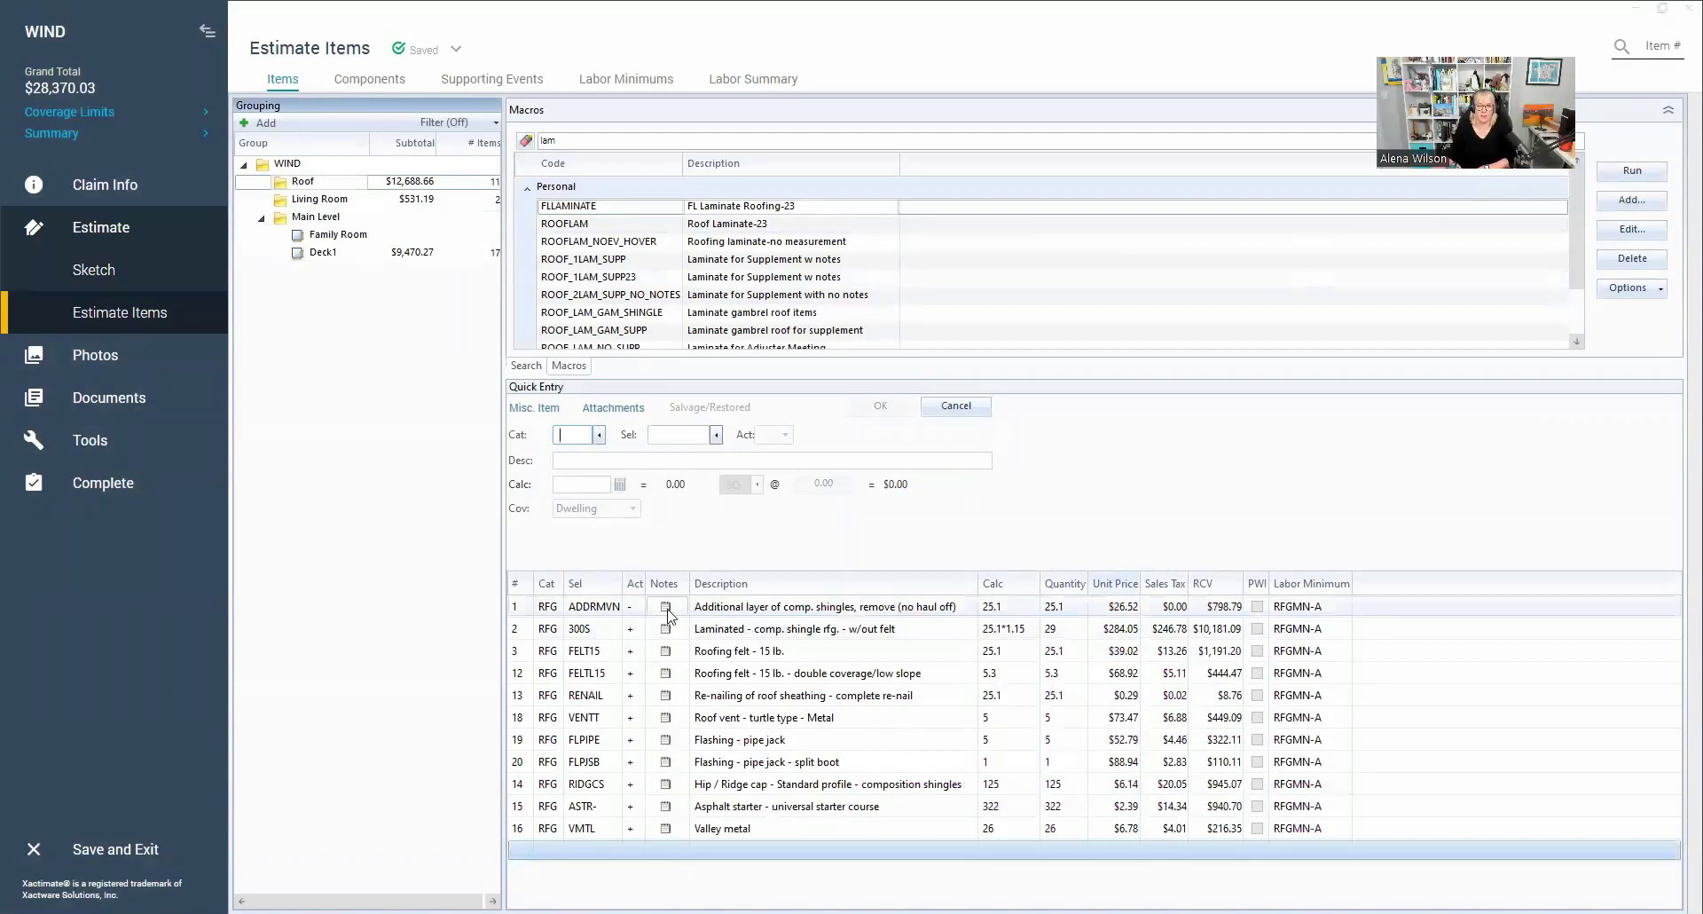
Step: Open the RFGFELT15 roofing felt item's notes and begin typing the 'Low slope coverage' note
left_click(667, 682)
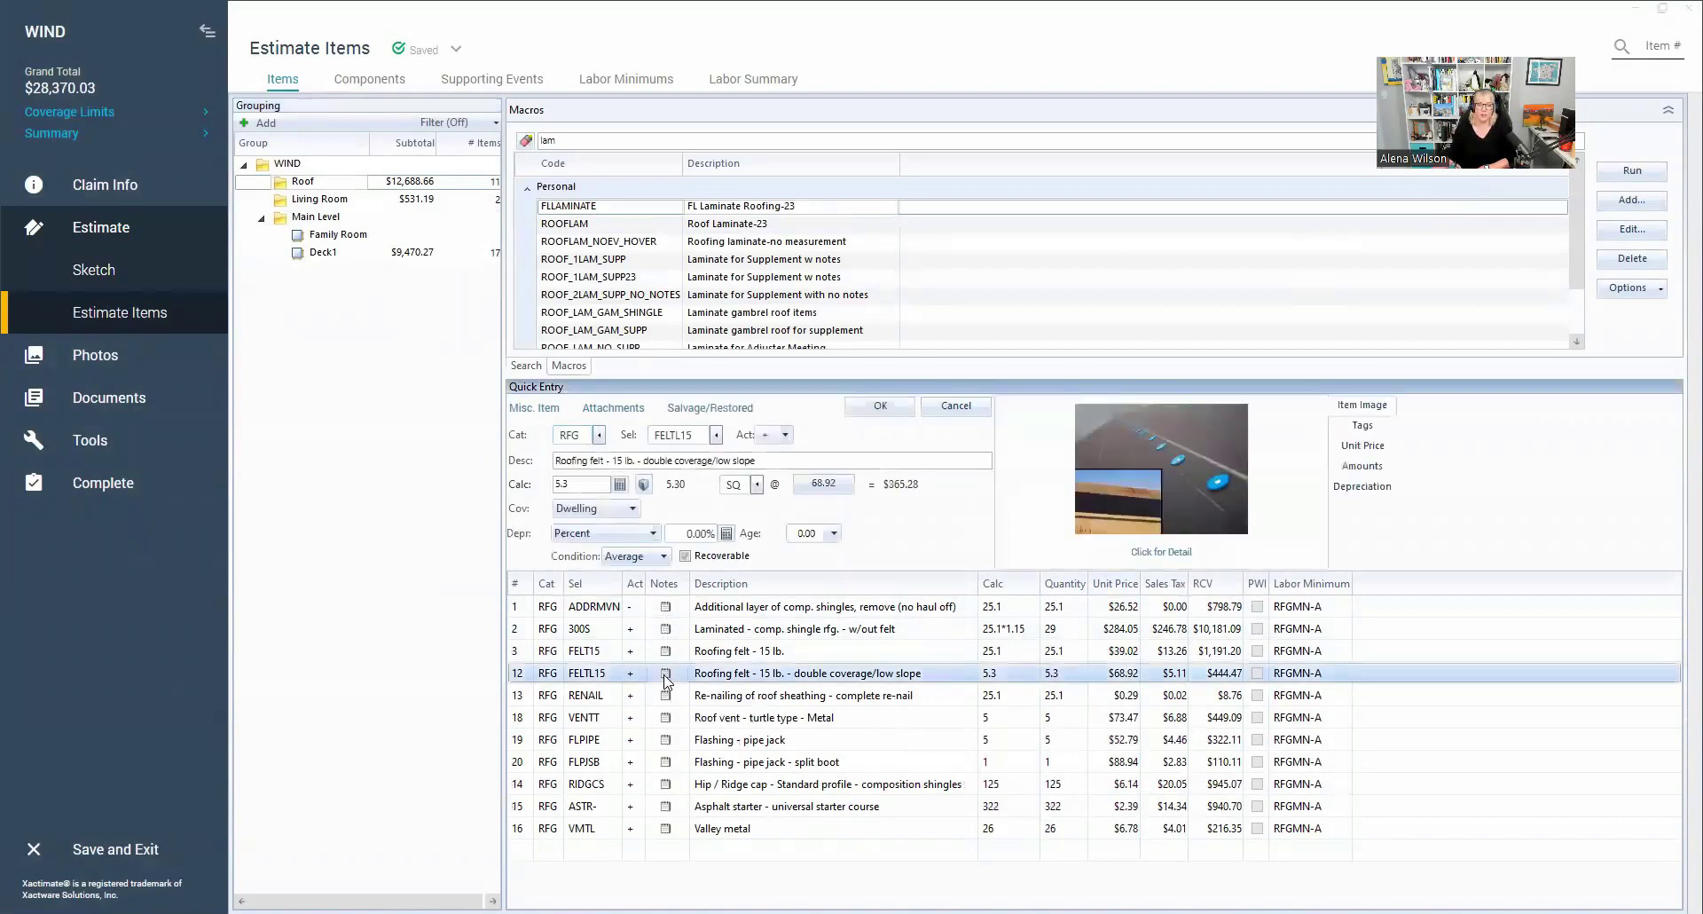
left_click(667, 680)
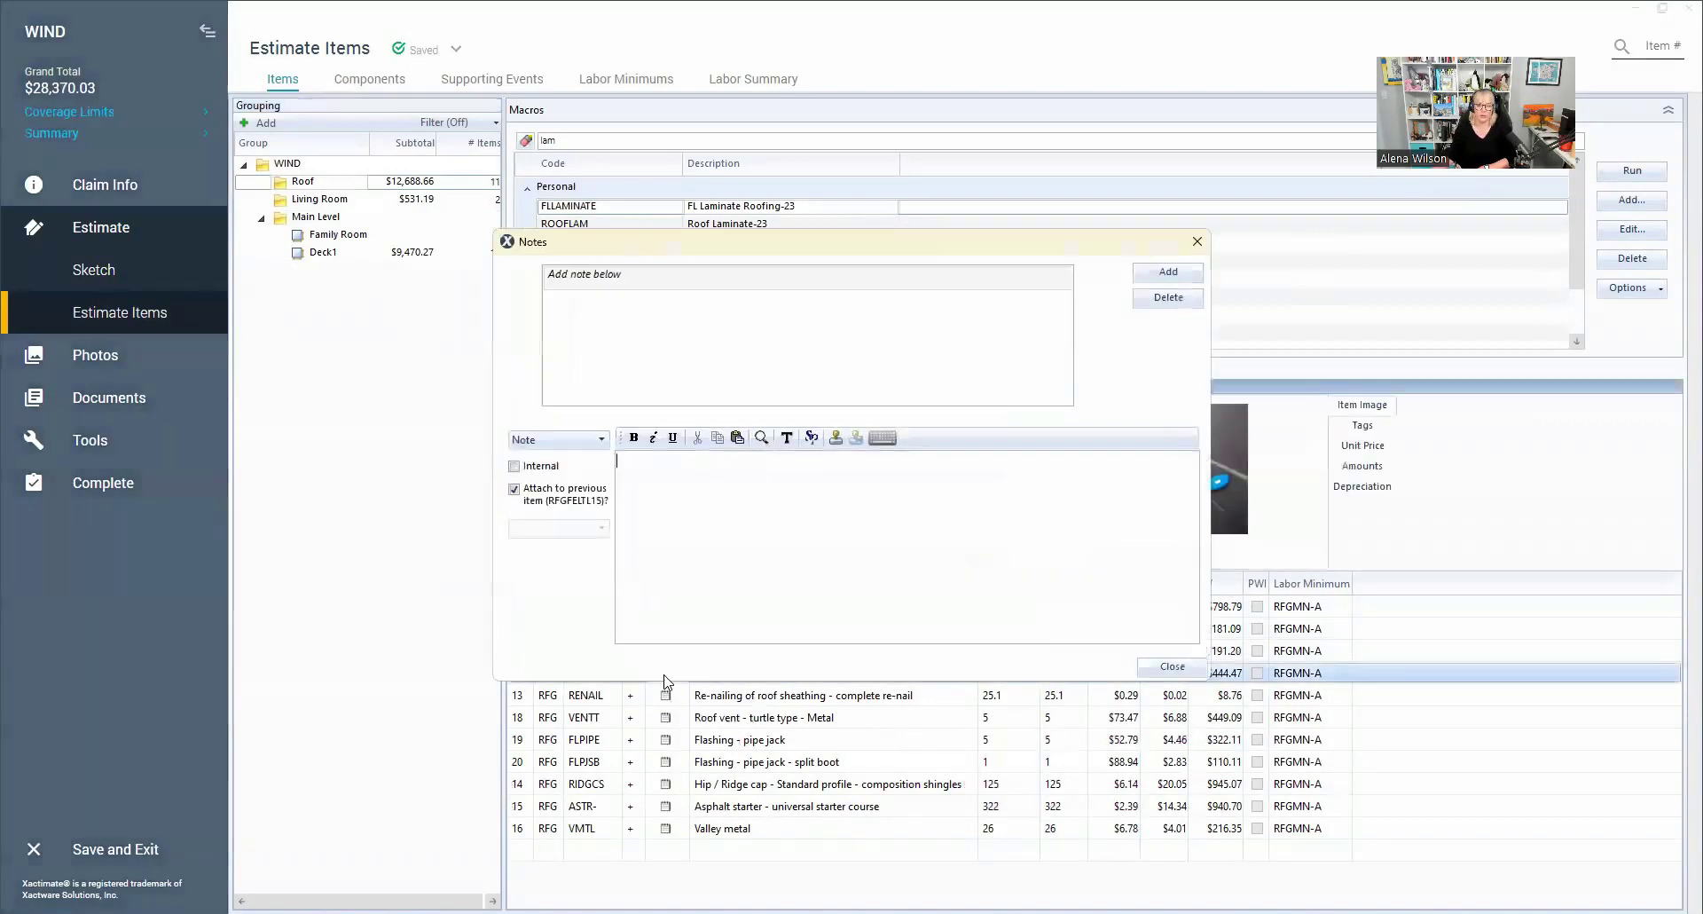
left_click(955, 548)
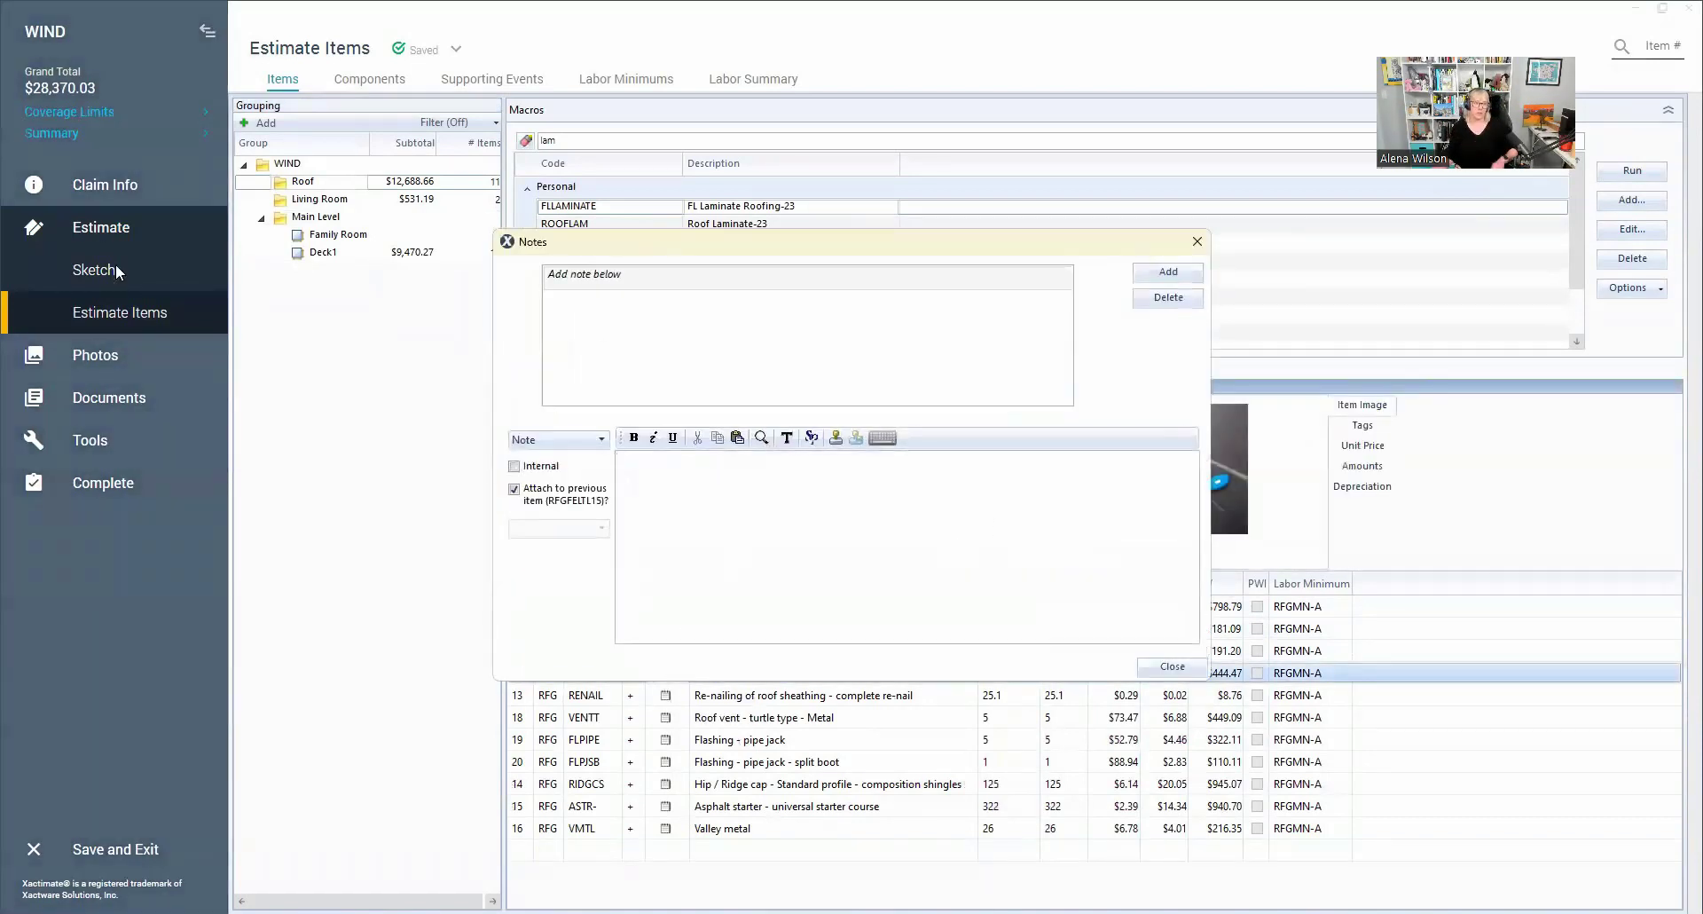
left_click(120, 311)
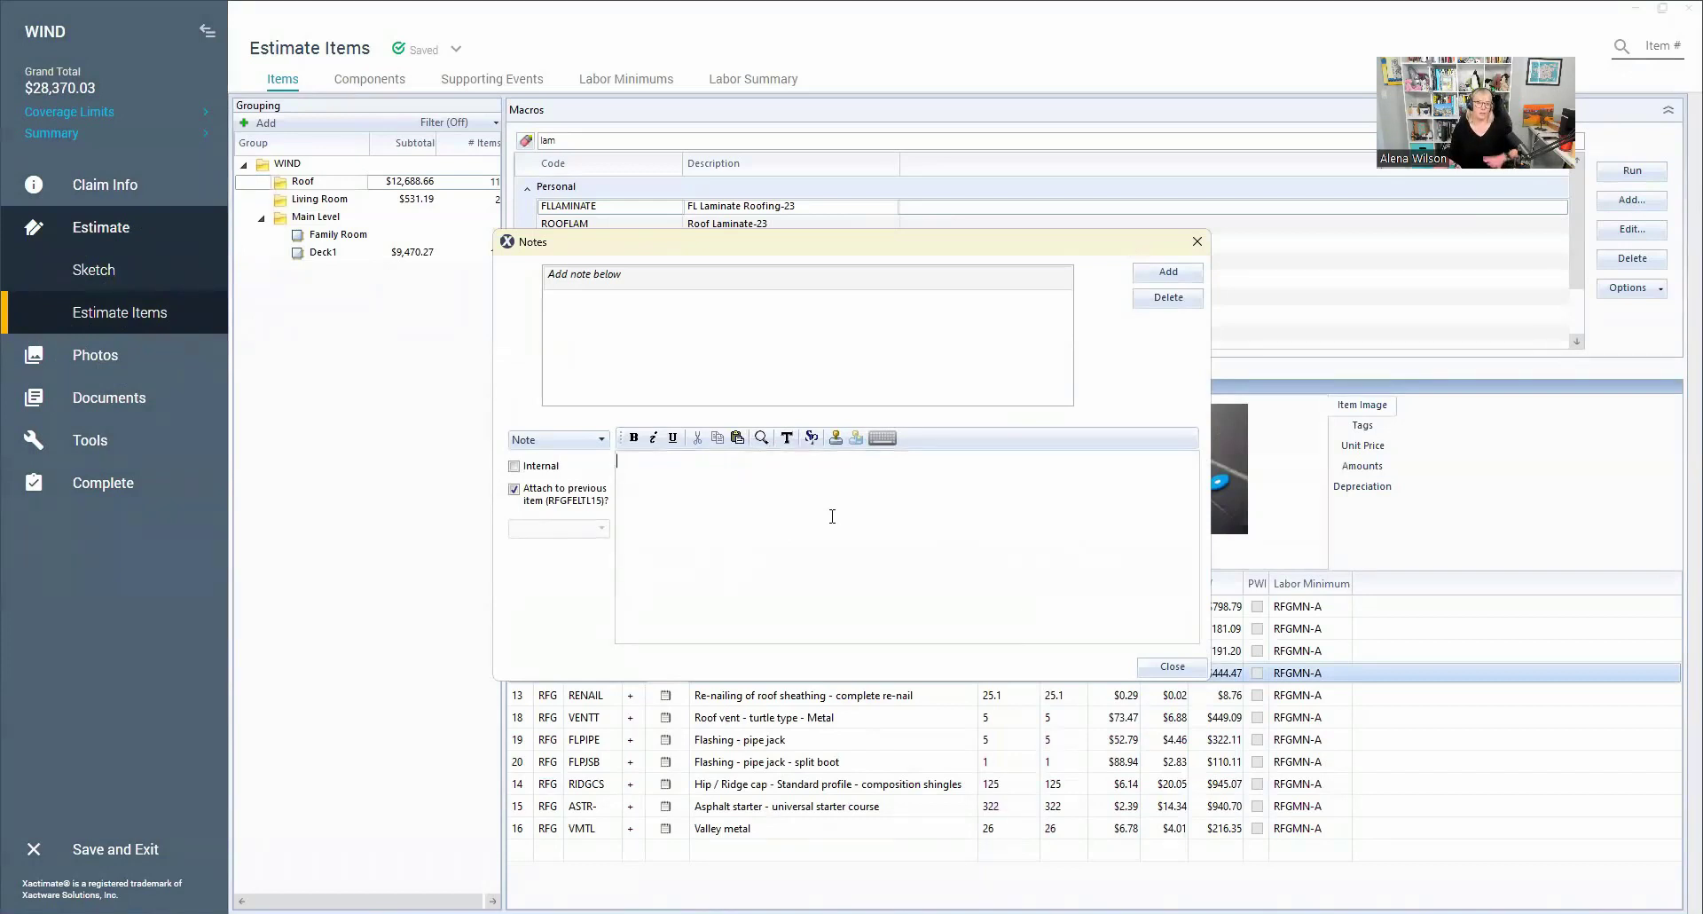
left_click(1172, 667)
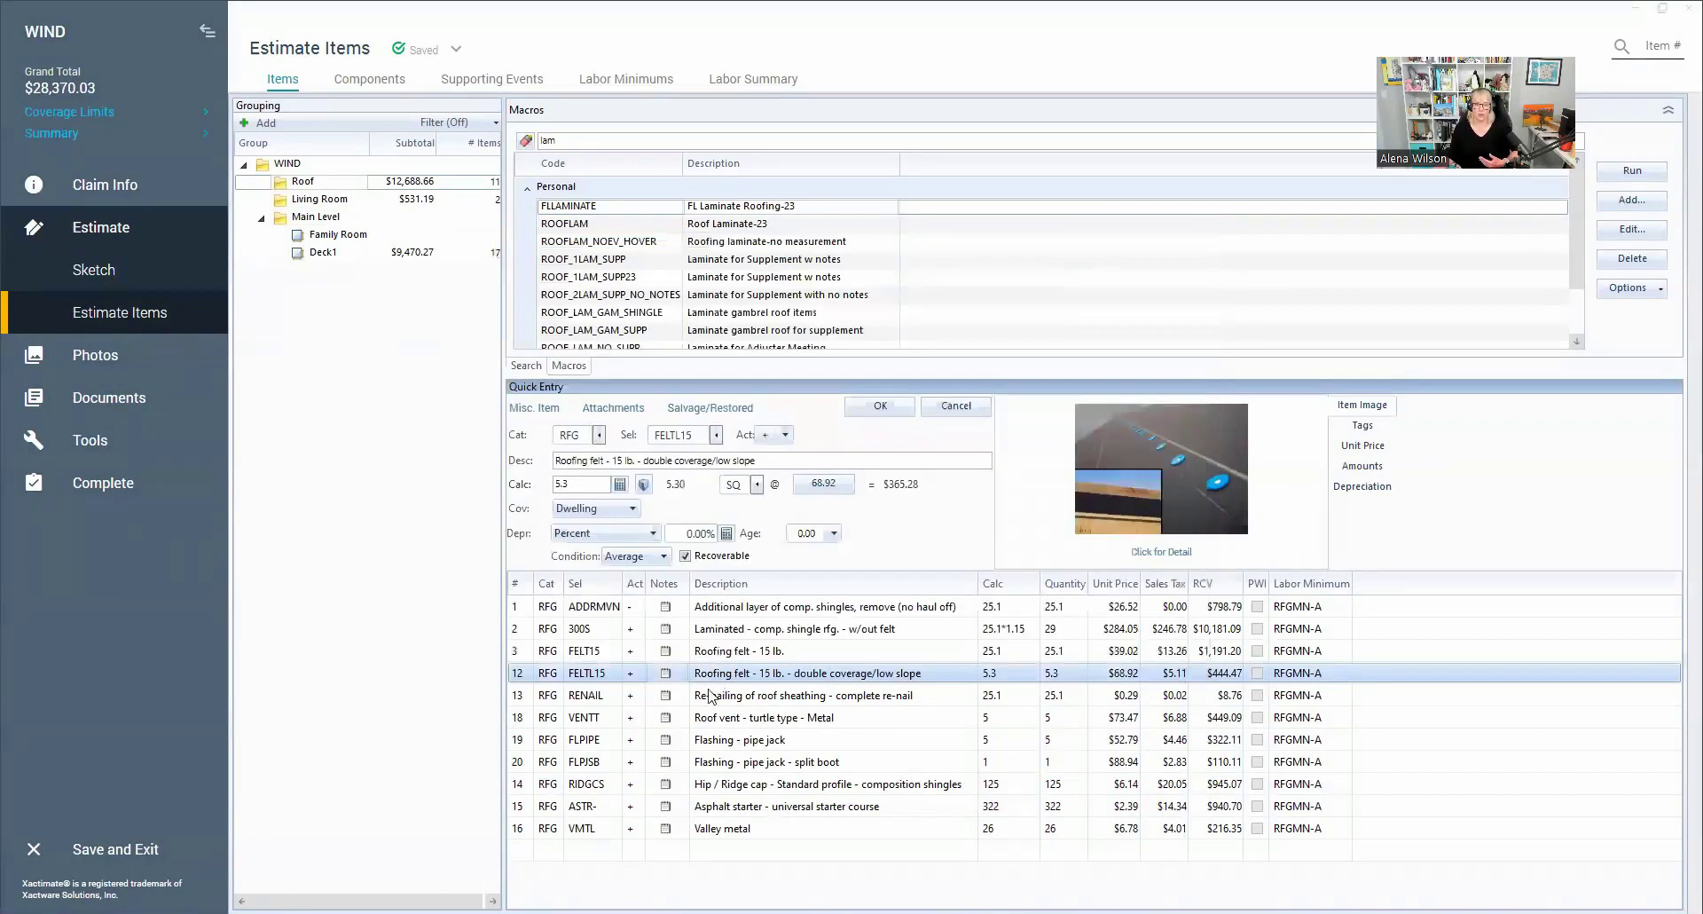
left_click(665, 674)
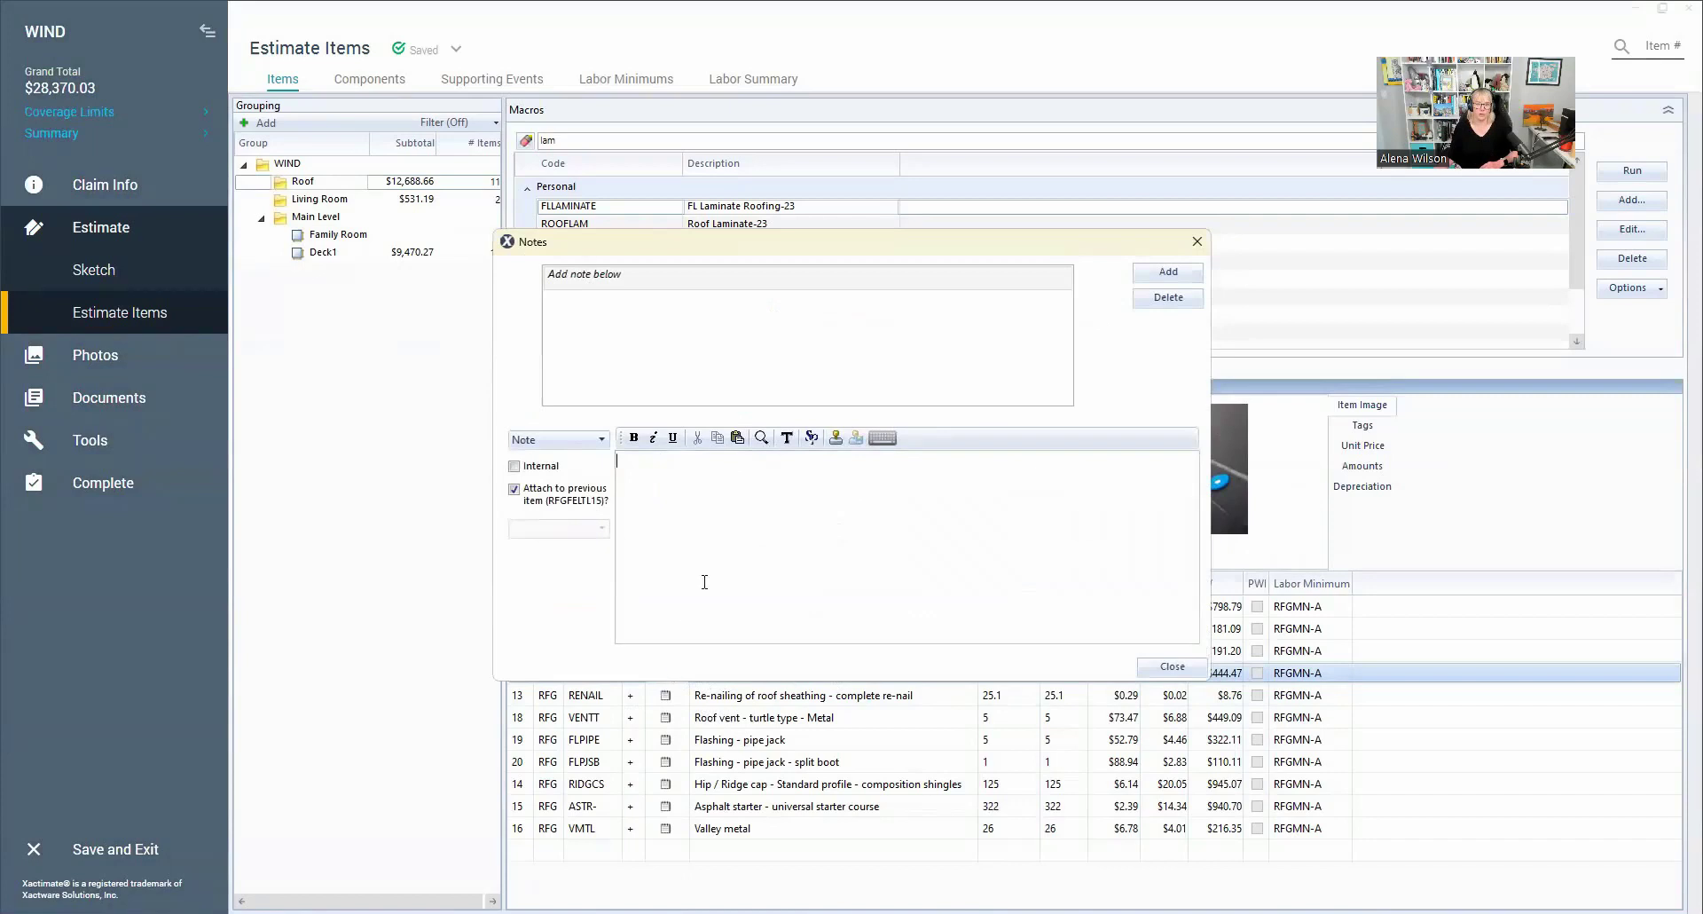
type("Low slope coverage......")
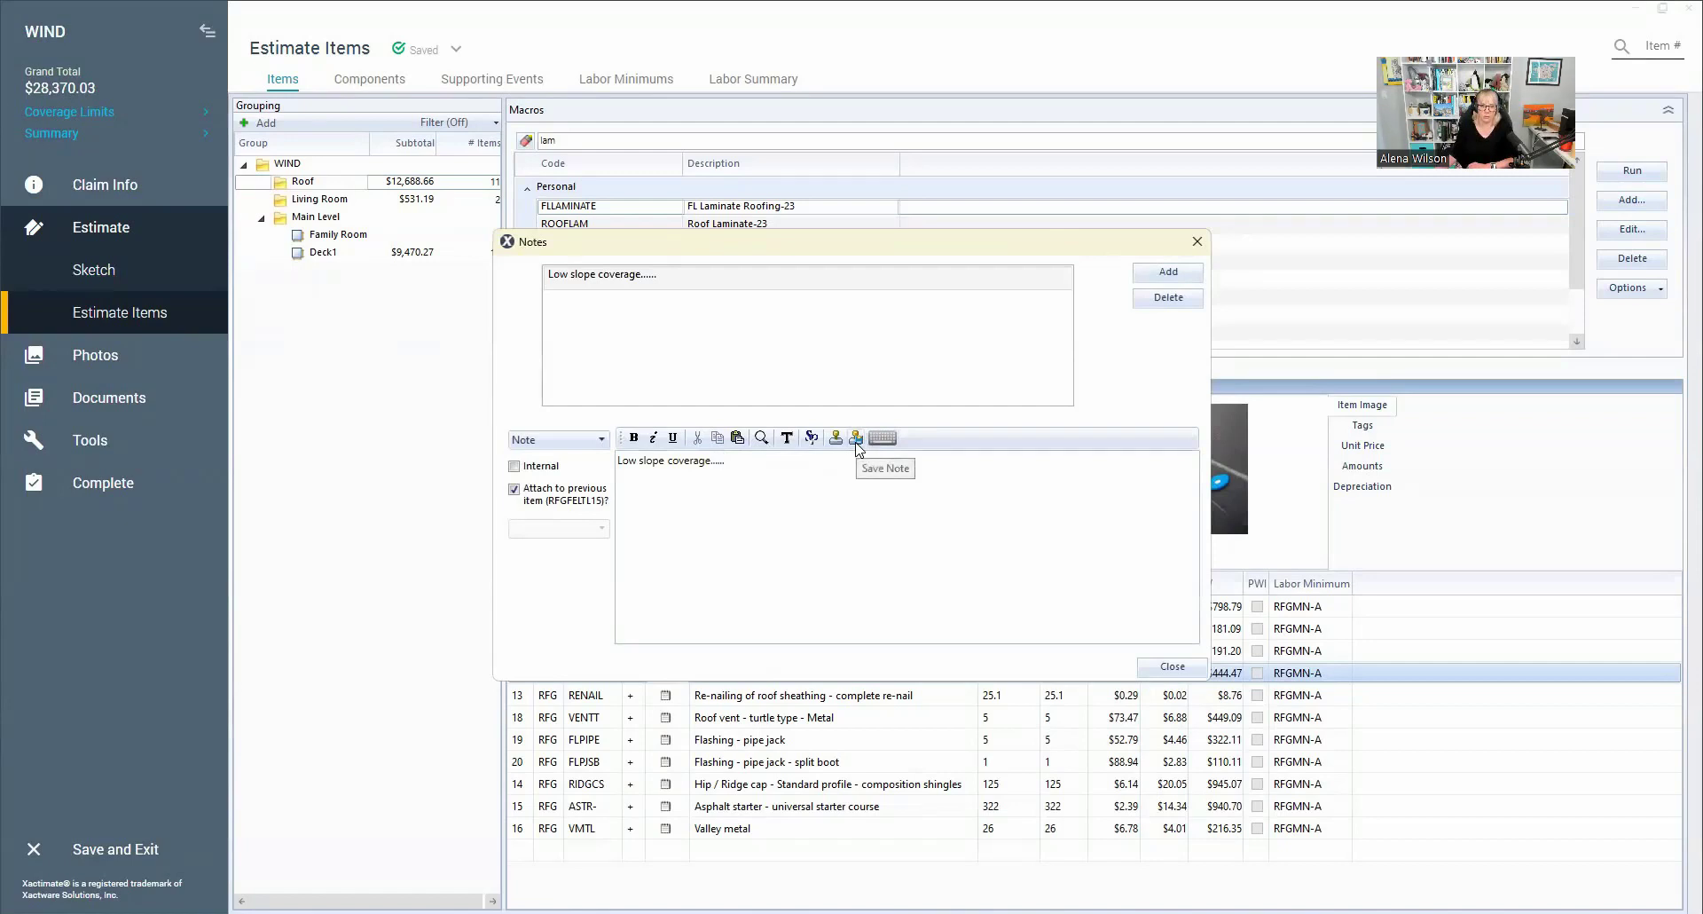
Step: Save the note as a template with code LOW SLOPE and close the felt item's Notes
left_click(857, 442)
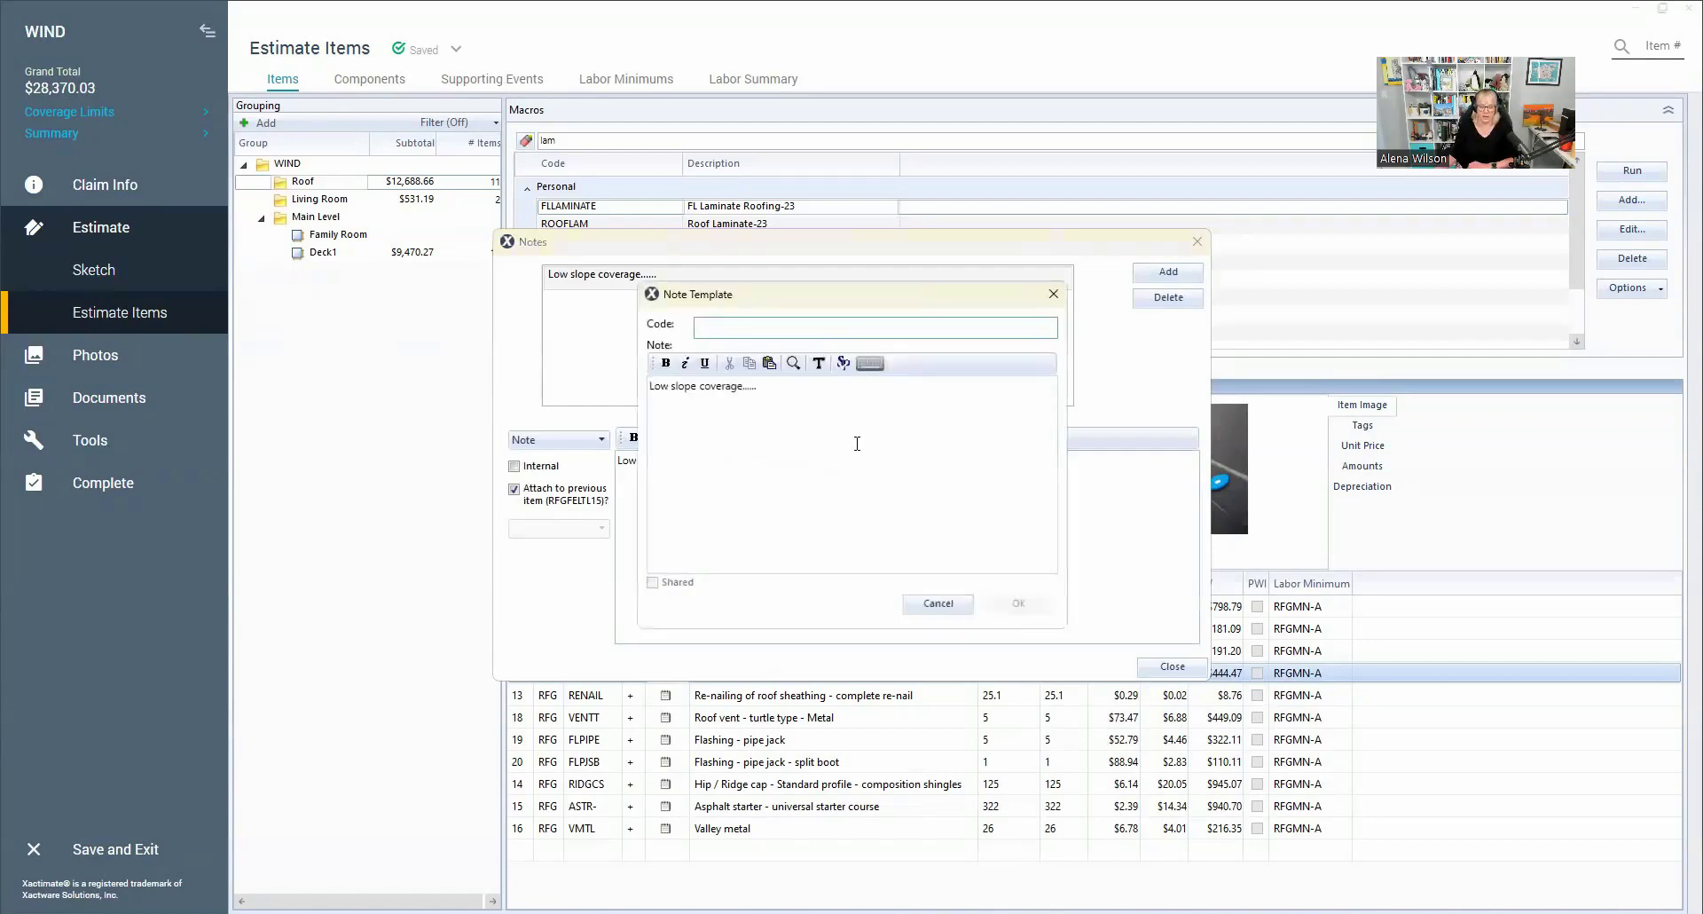
type("LOW SL")
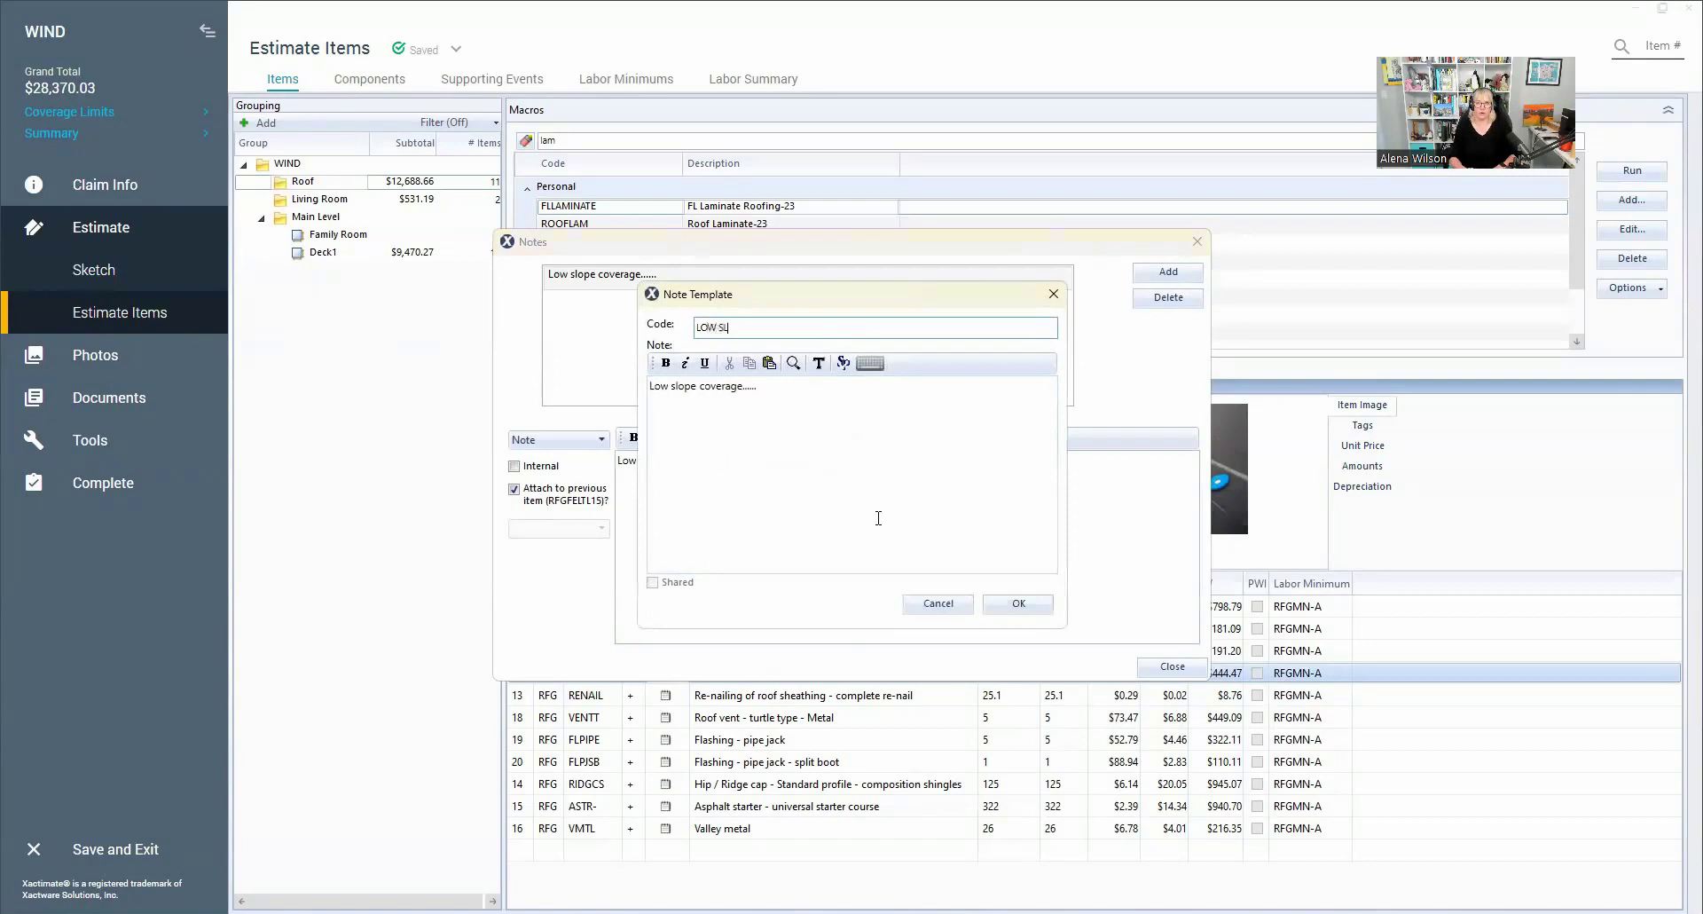
type("OPE")
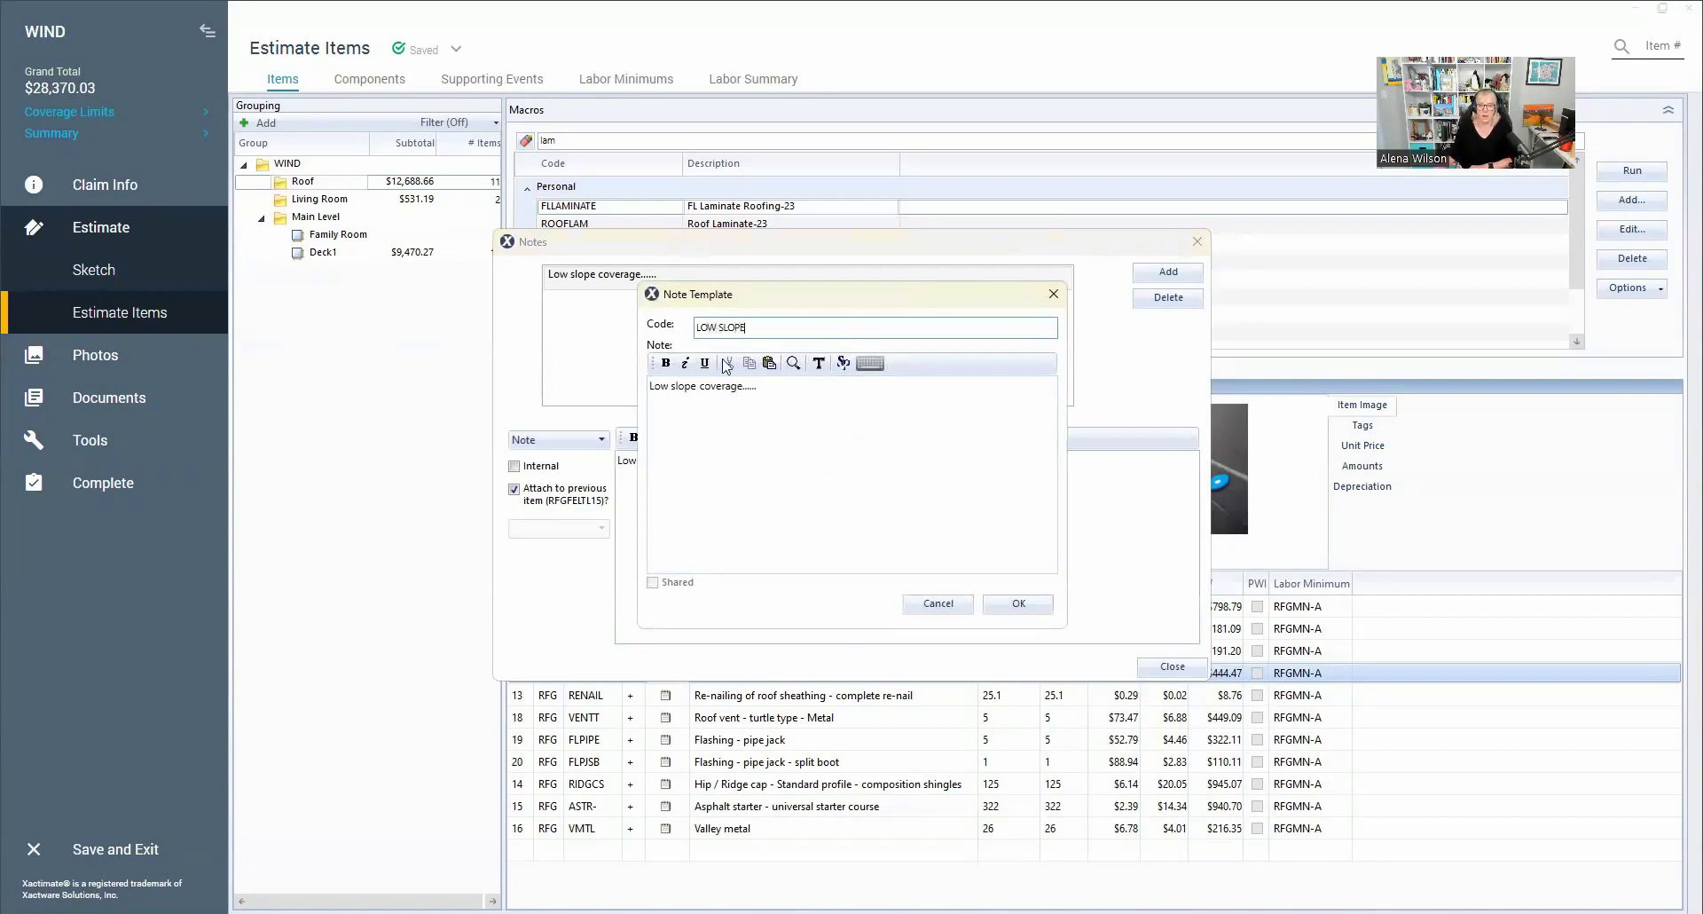
left_click(937, 605)
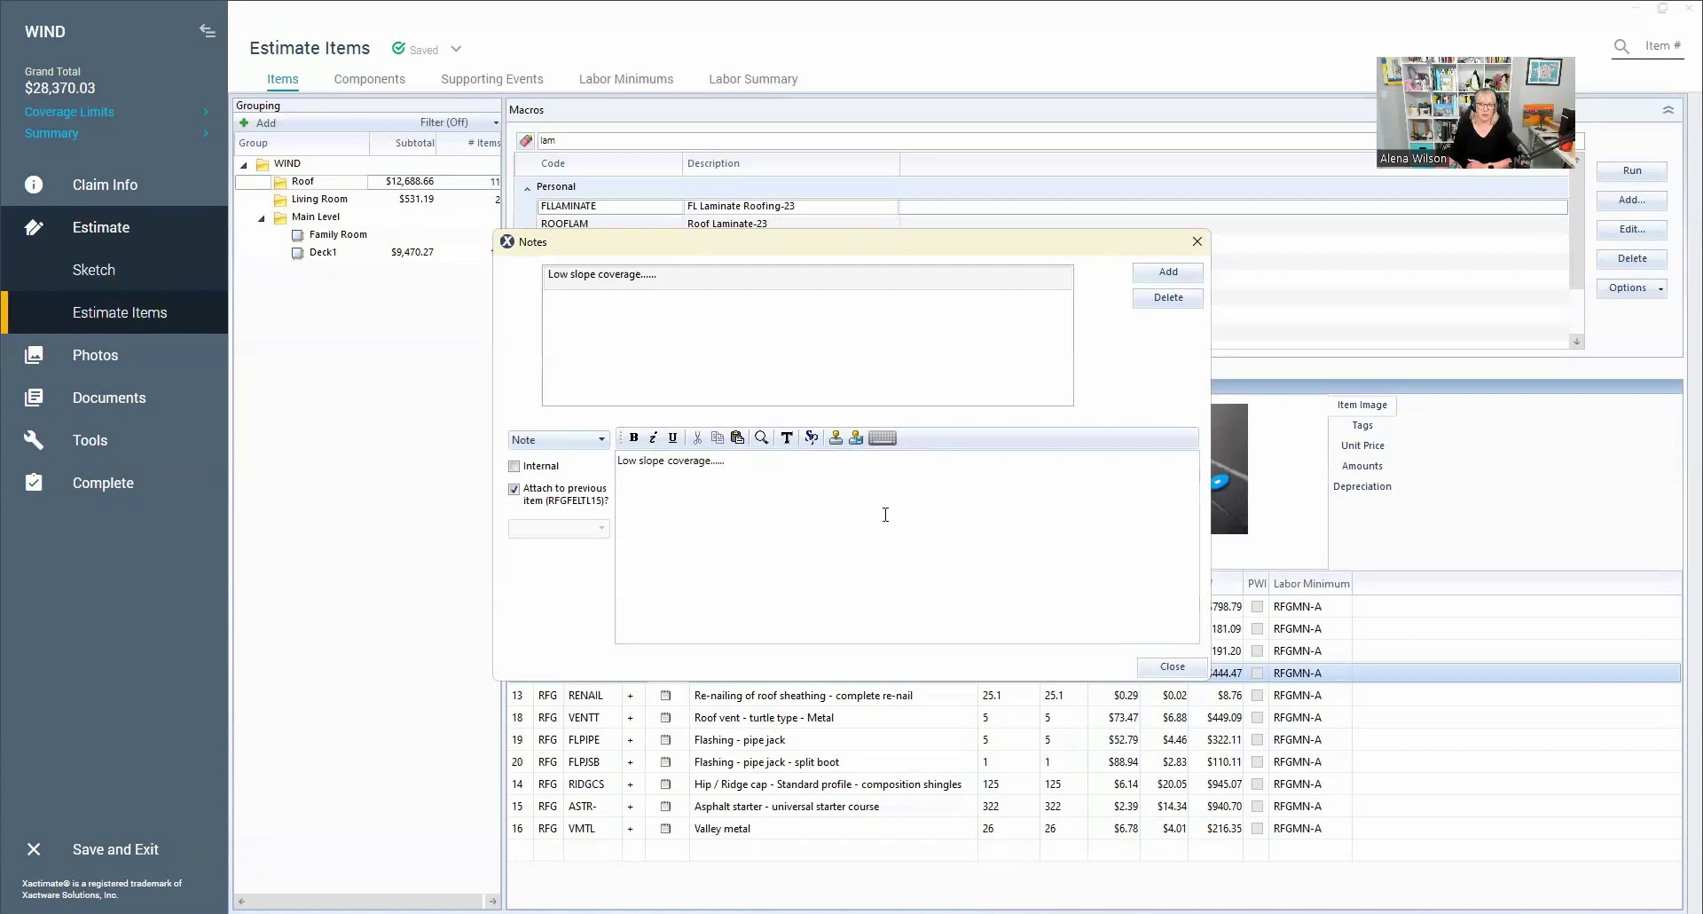
left_click(1162, 667)
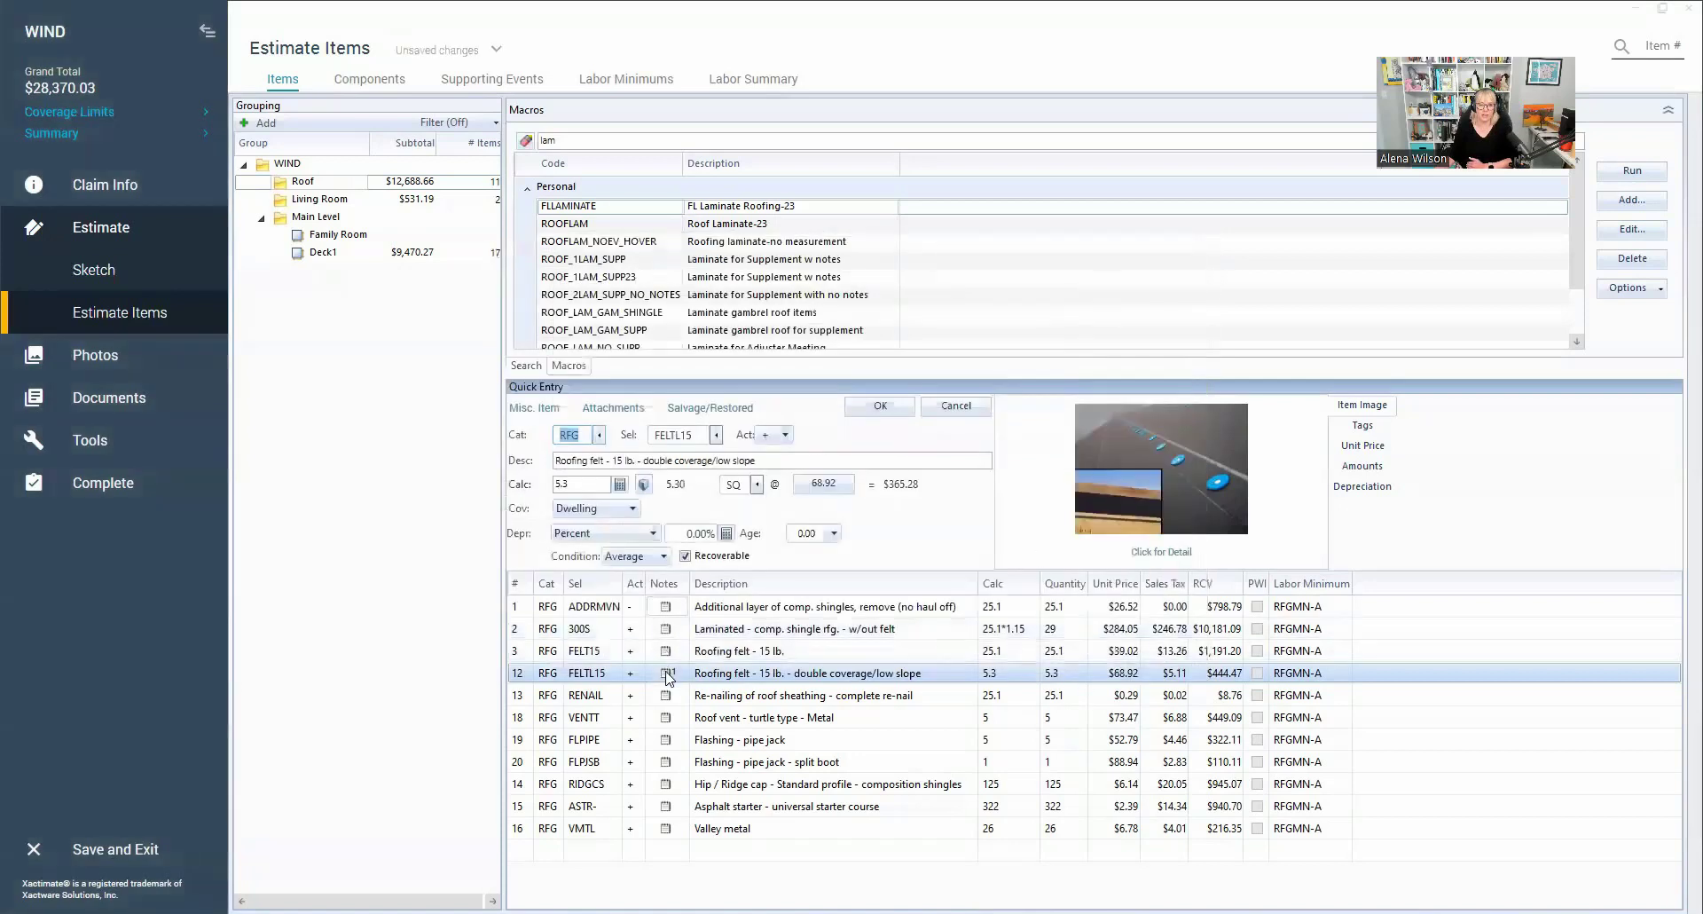
Step: Open the asphalt starter item's notes and browse the saved personal note templates list
left_click(671, 809)
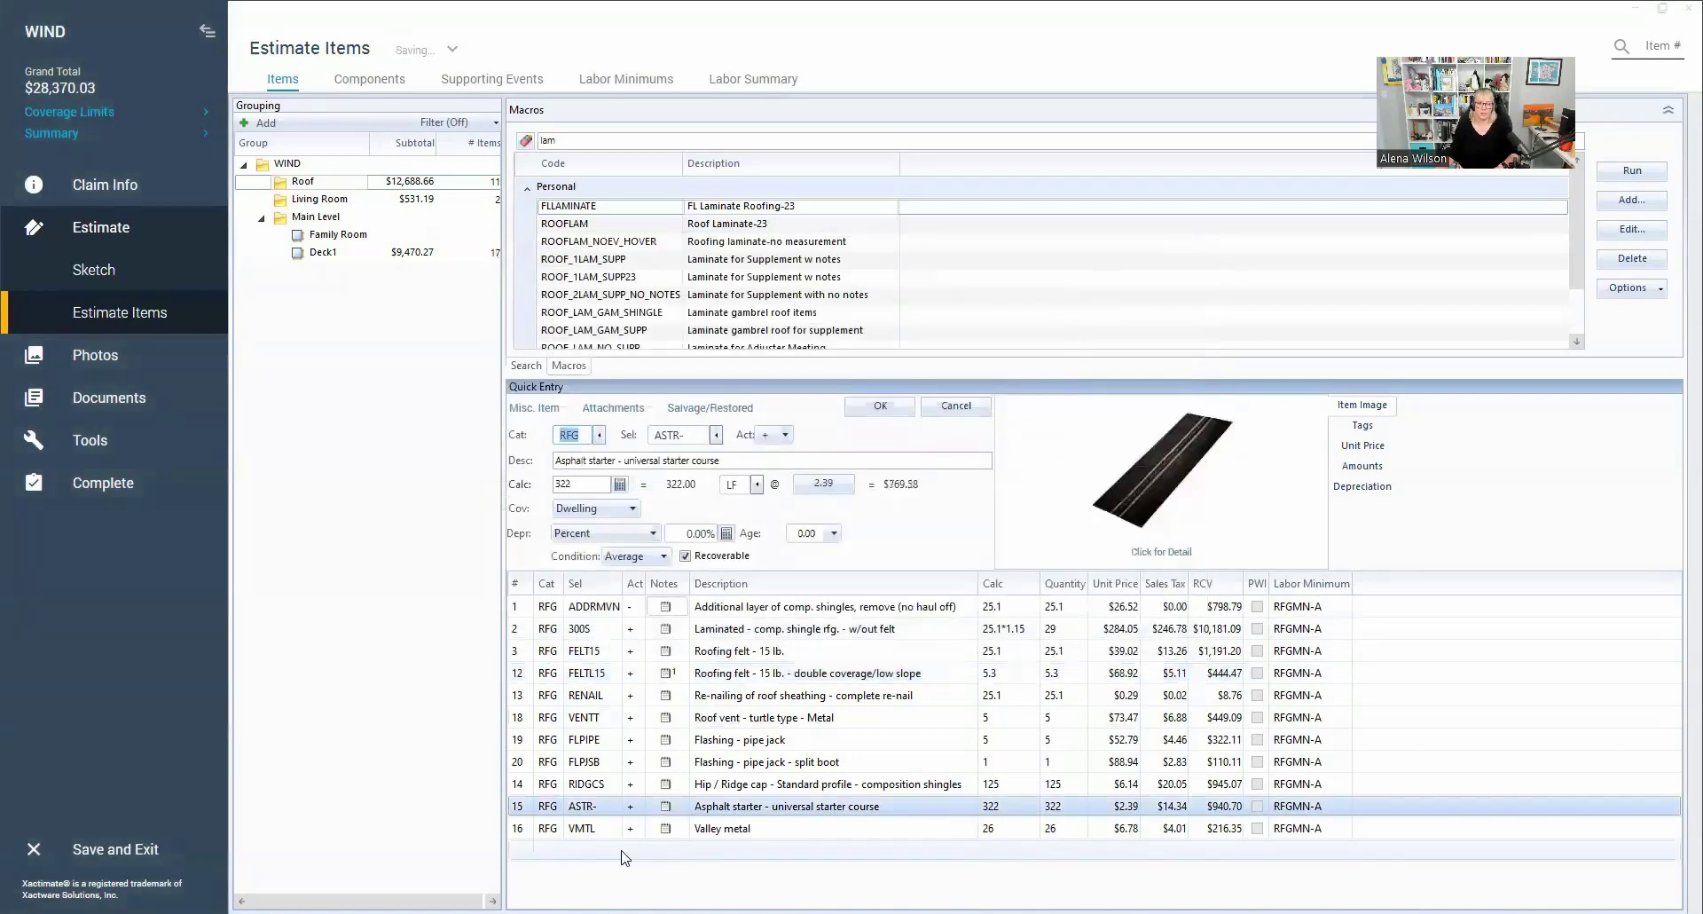
double_click(666, 806)
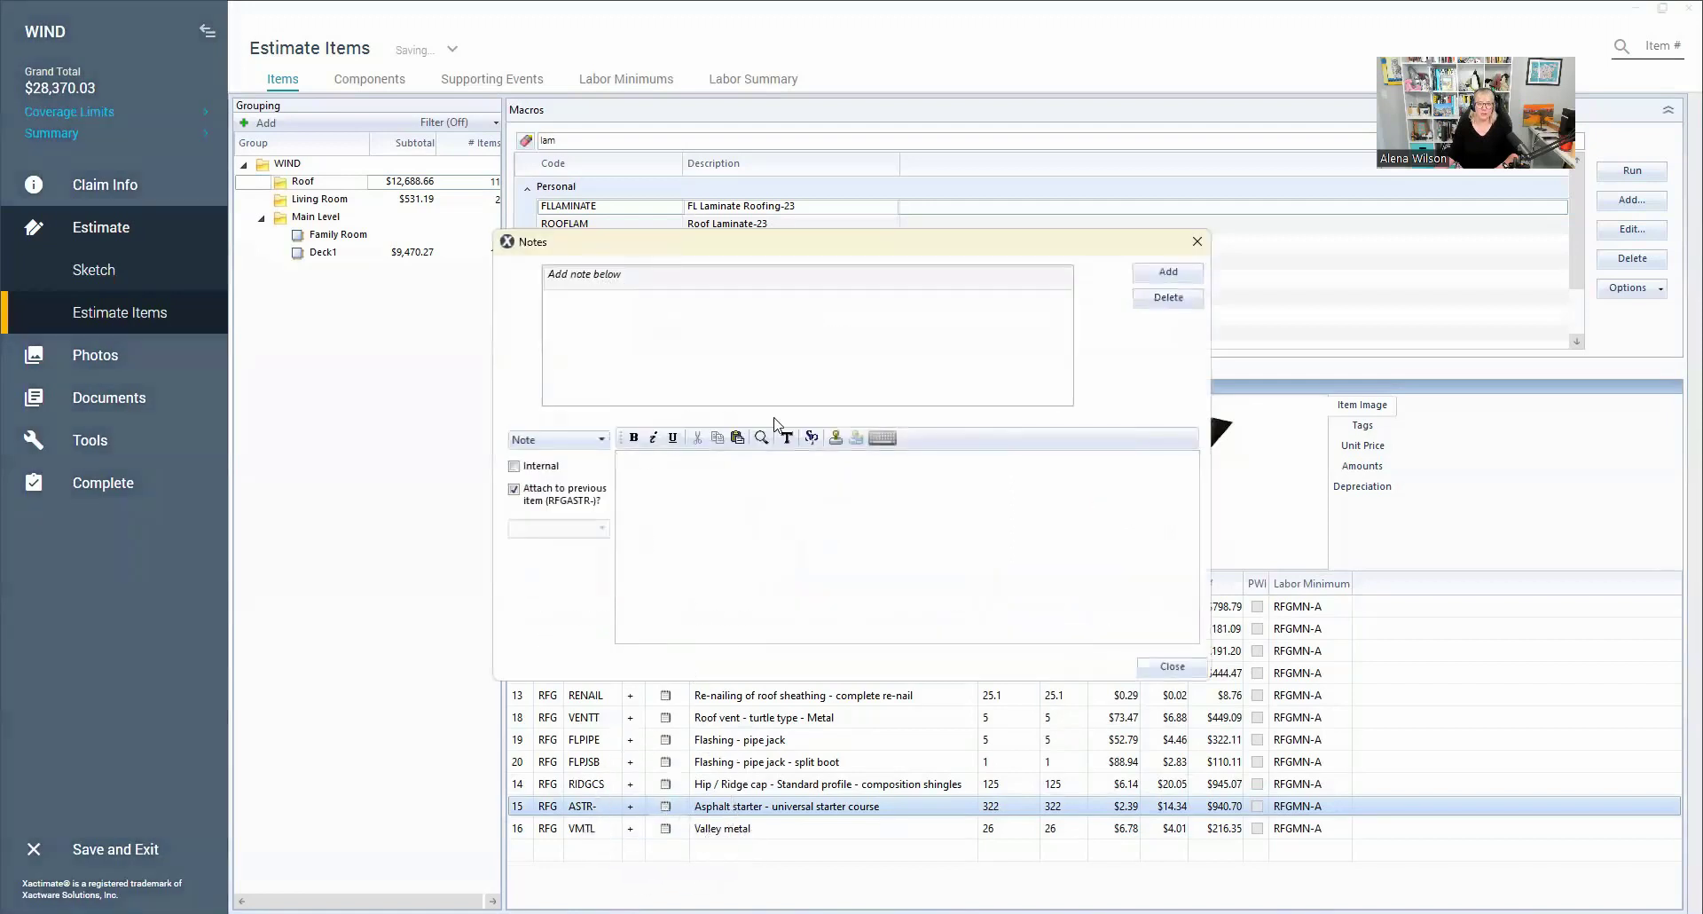
left_click(835, 439)
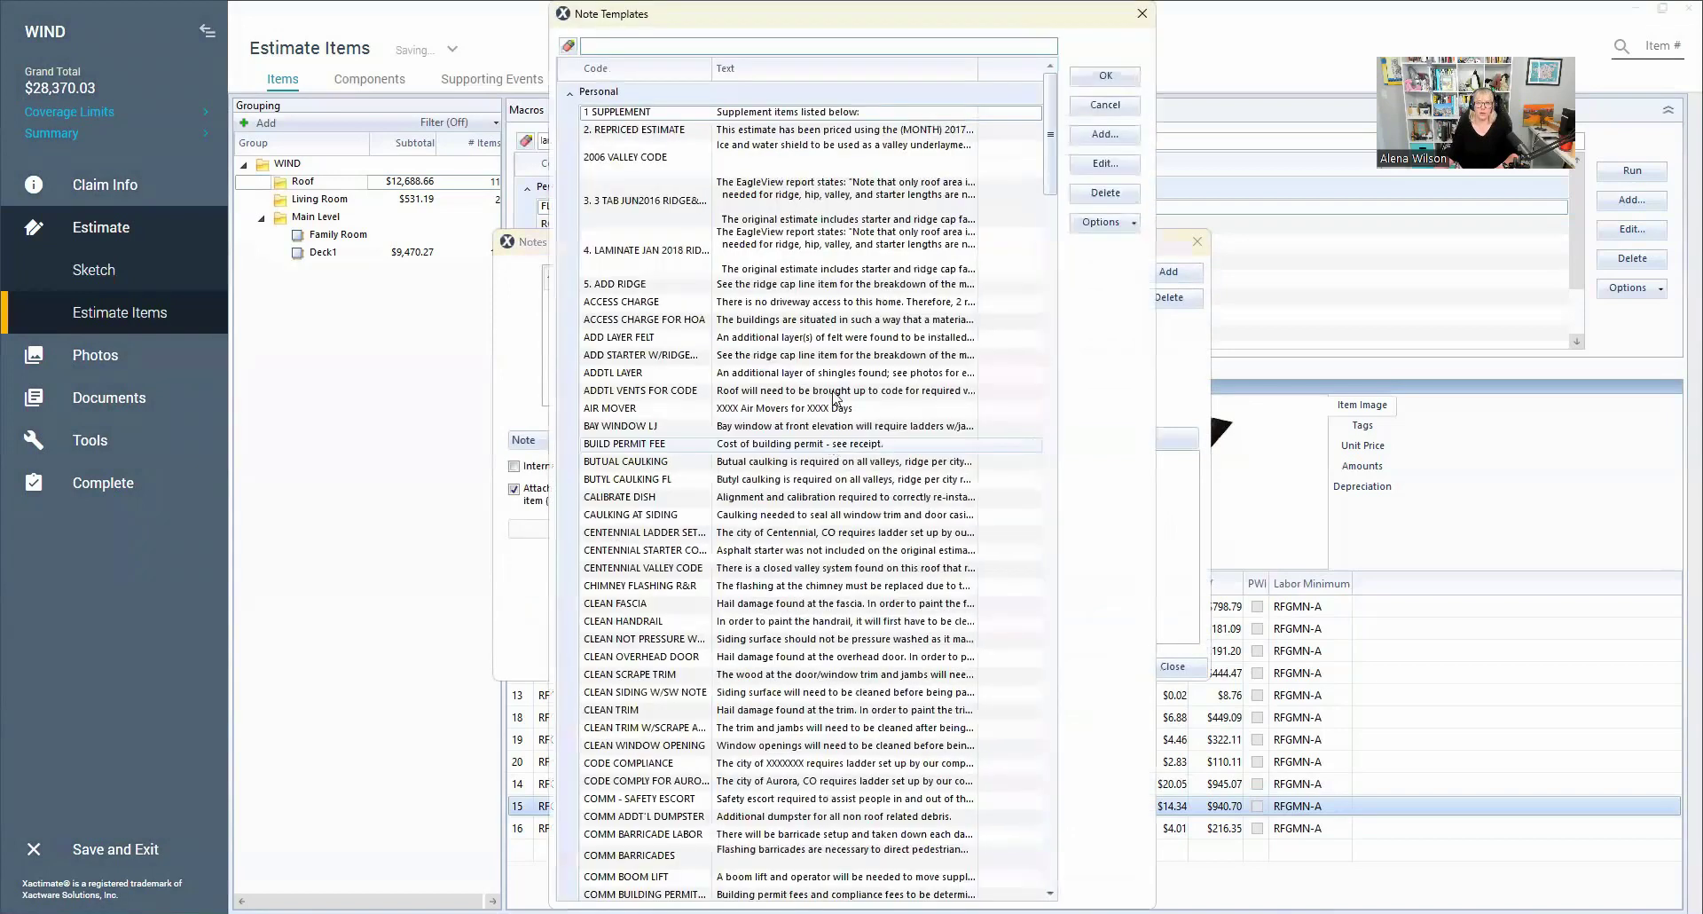
scroll(835, 396, "down", 10)
scroll(886, 444, "down", 10)
scroll(1062, 512, "down", 1)
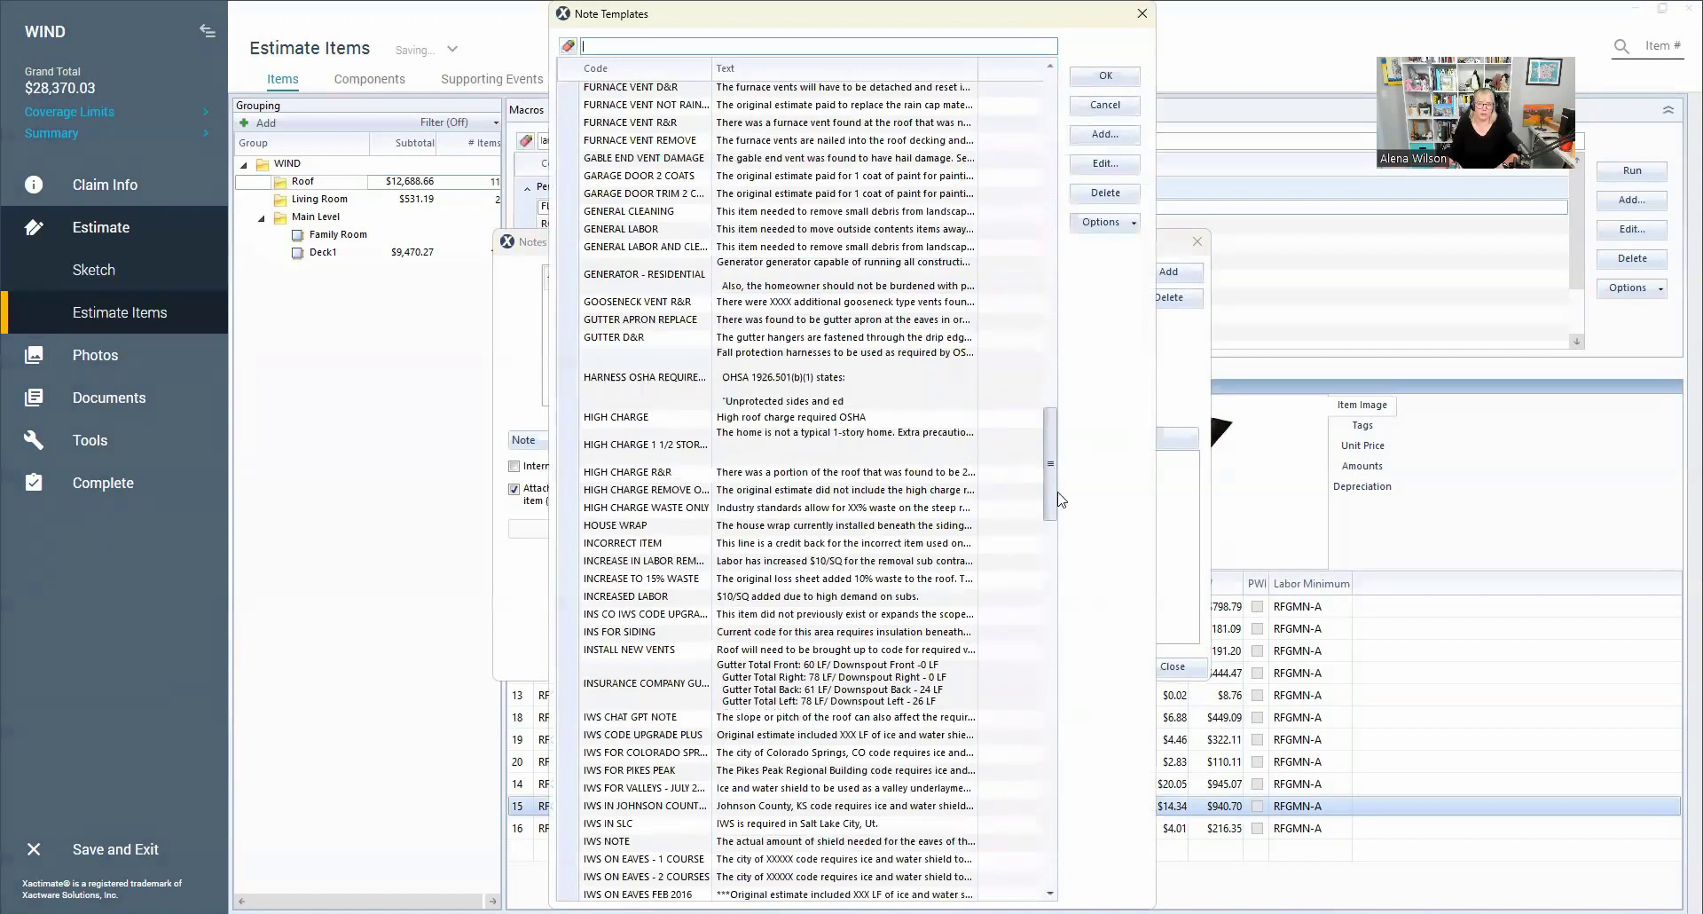
scroll(1054, 728, "down", 10)
scroll(1066, 785, "down", 10)
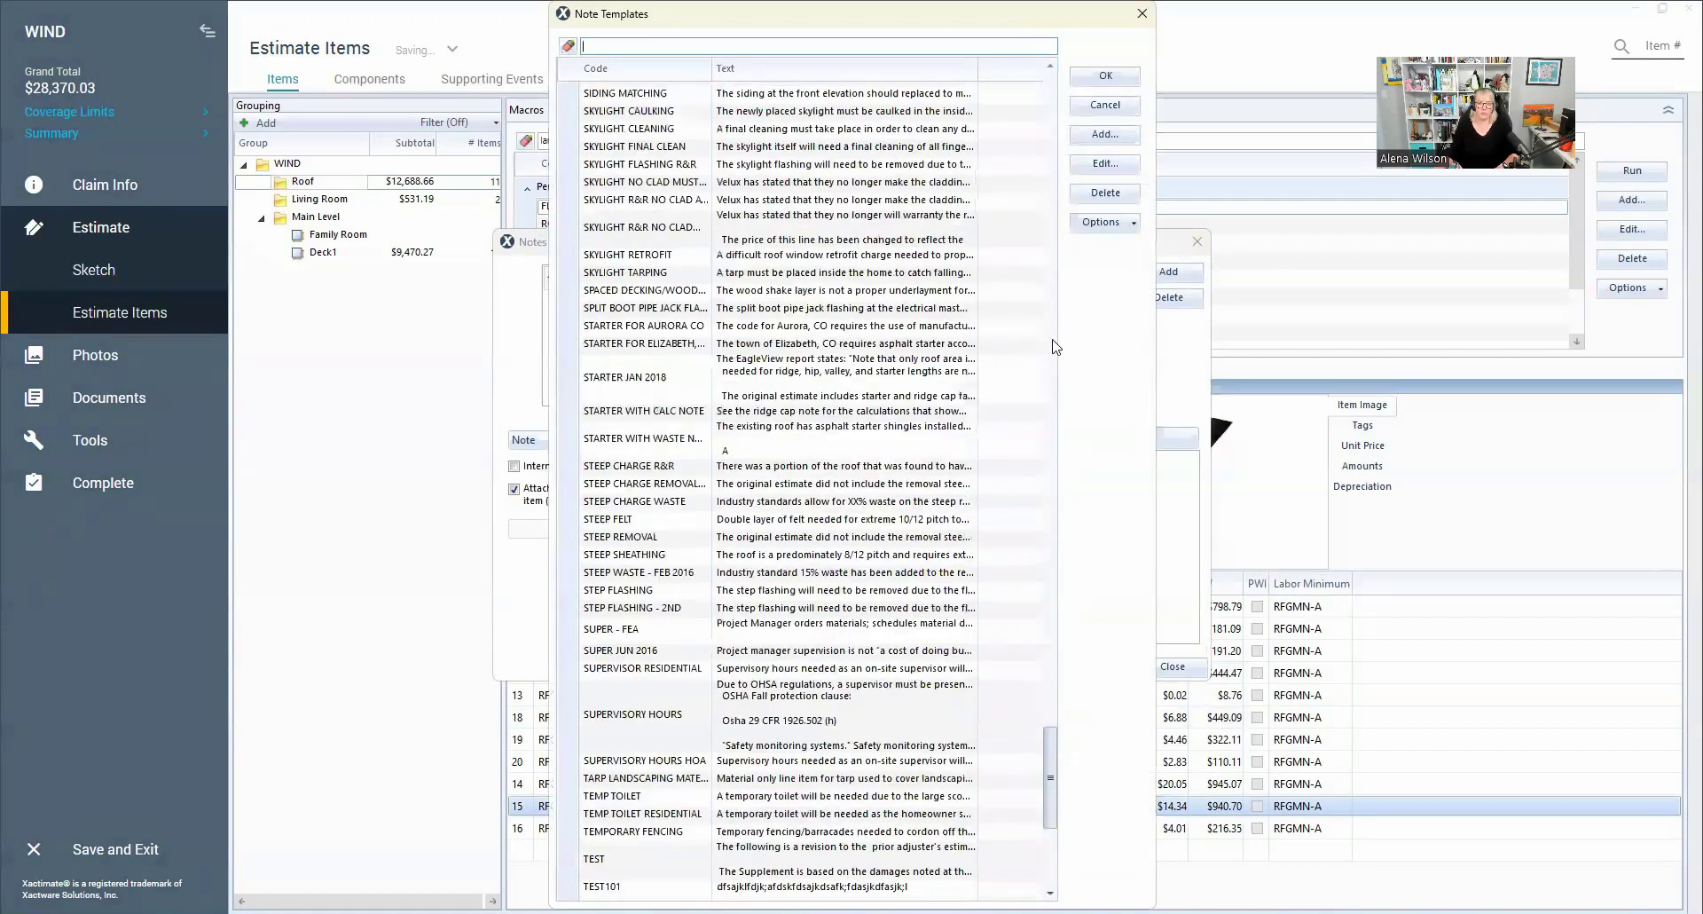
scroll(1047, 98, "up", 20)
scroll(1045, 95, "up", 9)
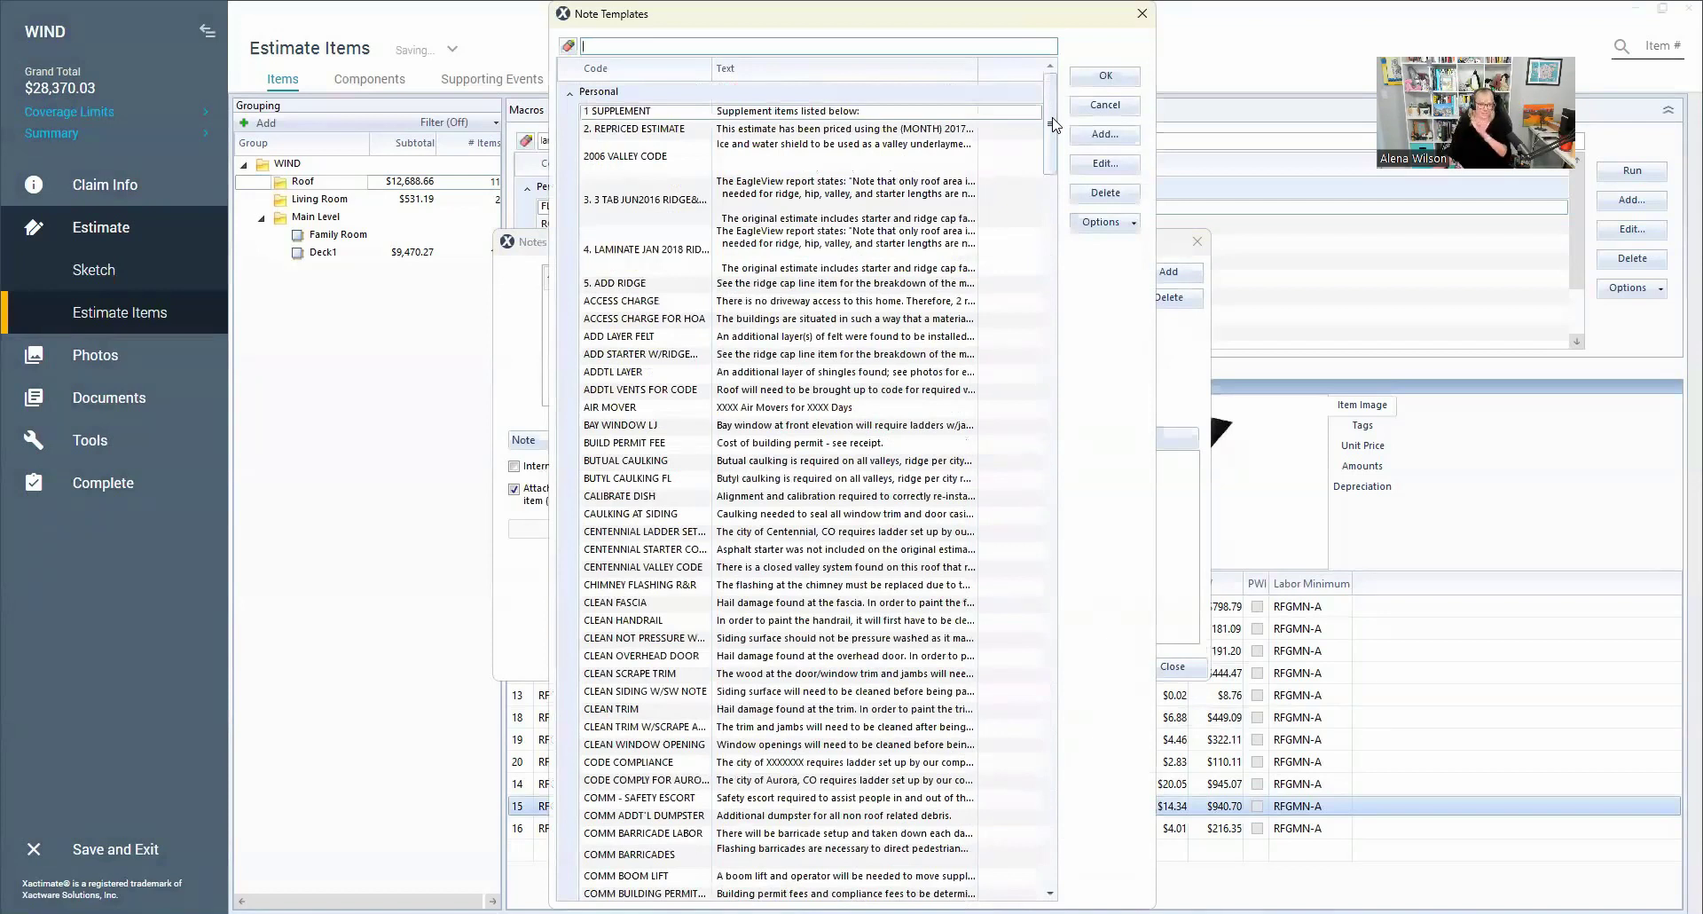
scroll(1047, 142, "down", 20)
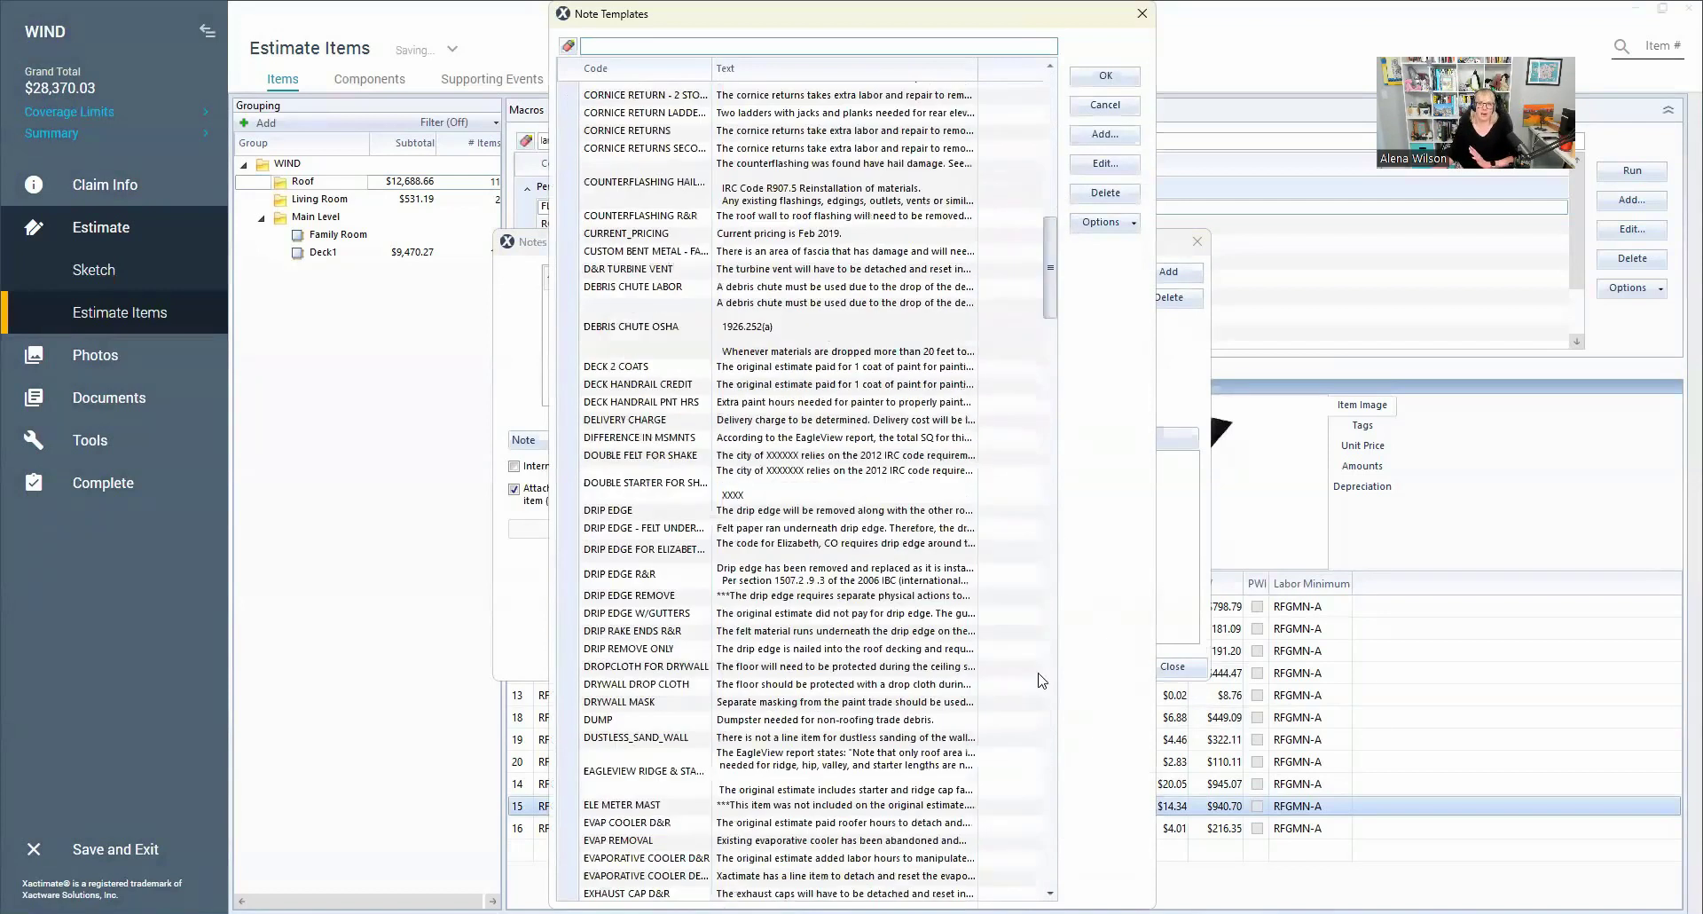
scroll(1045, 142, "up", 20)
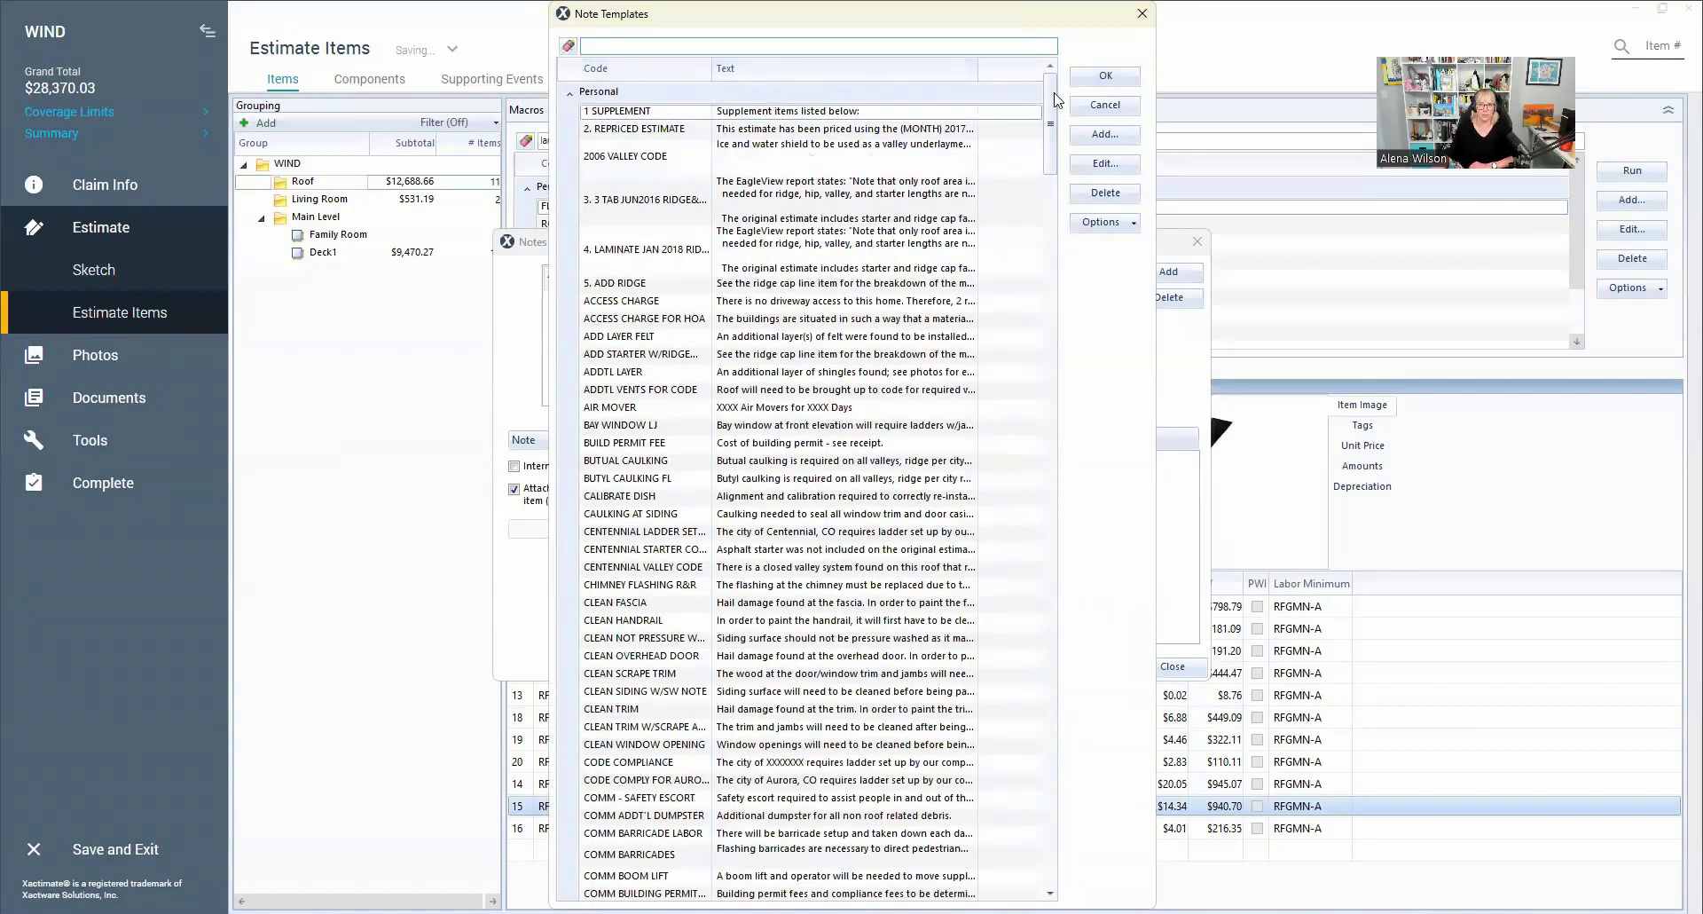
left_click_drag(1057, 124, 1020, 84)
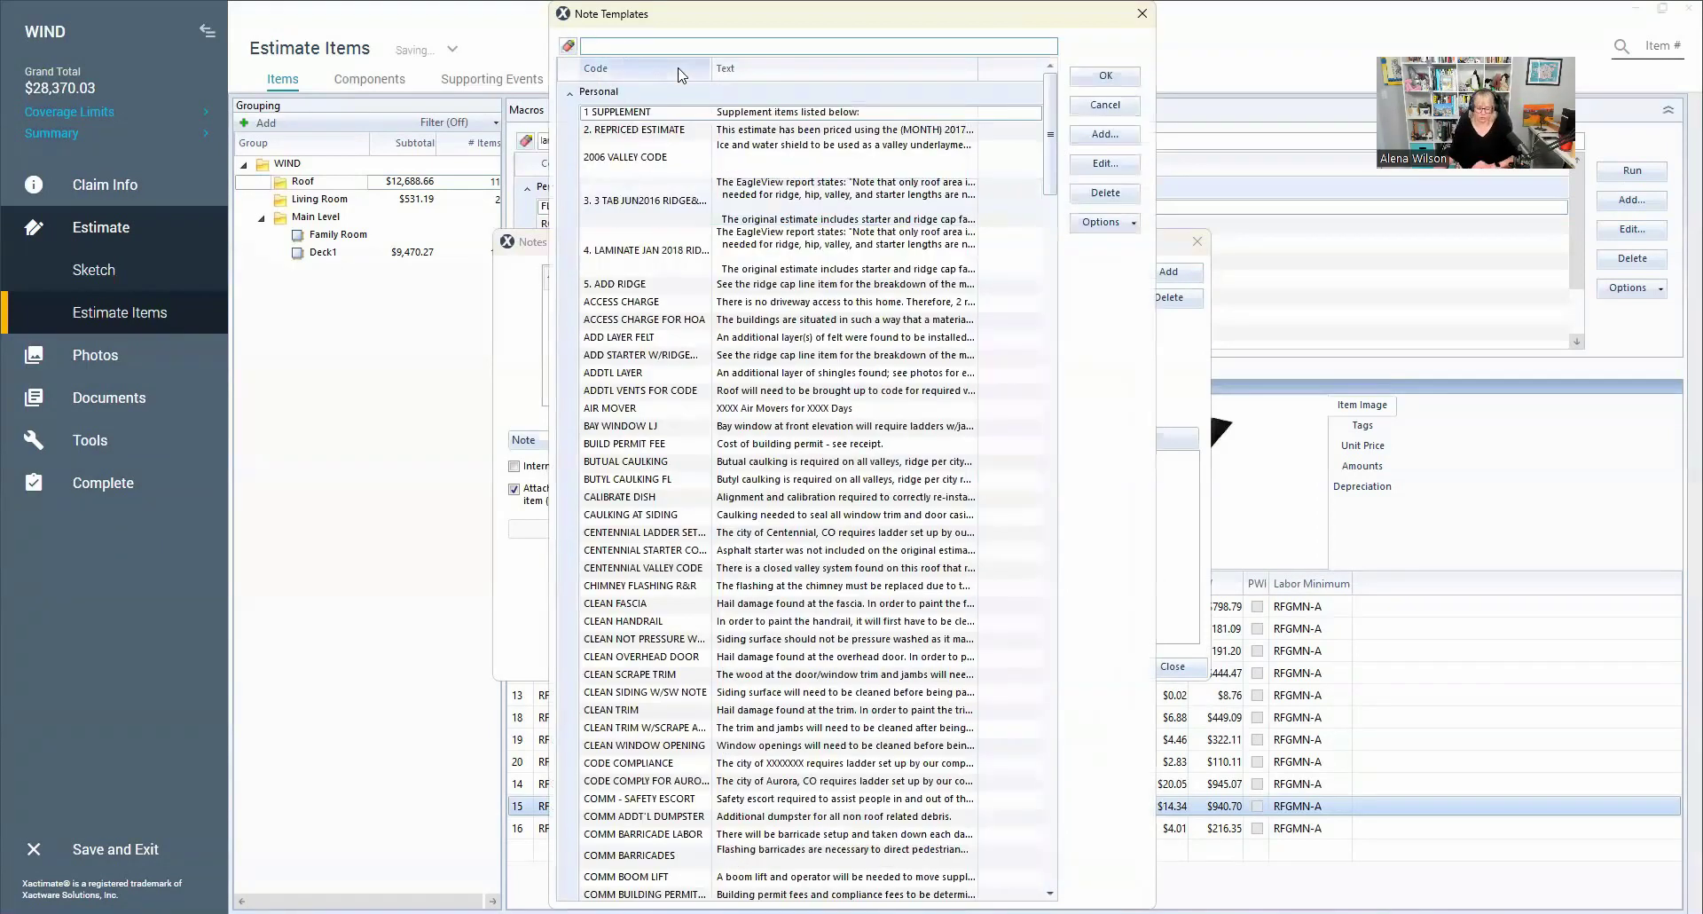
Step: Search 'start' and insert the EagleView ridge & starter template into the note
type("rter")
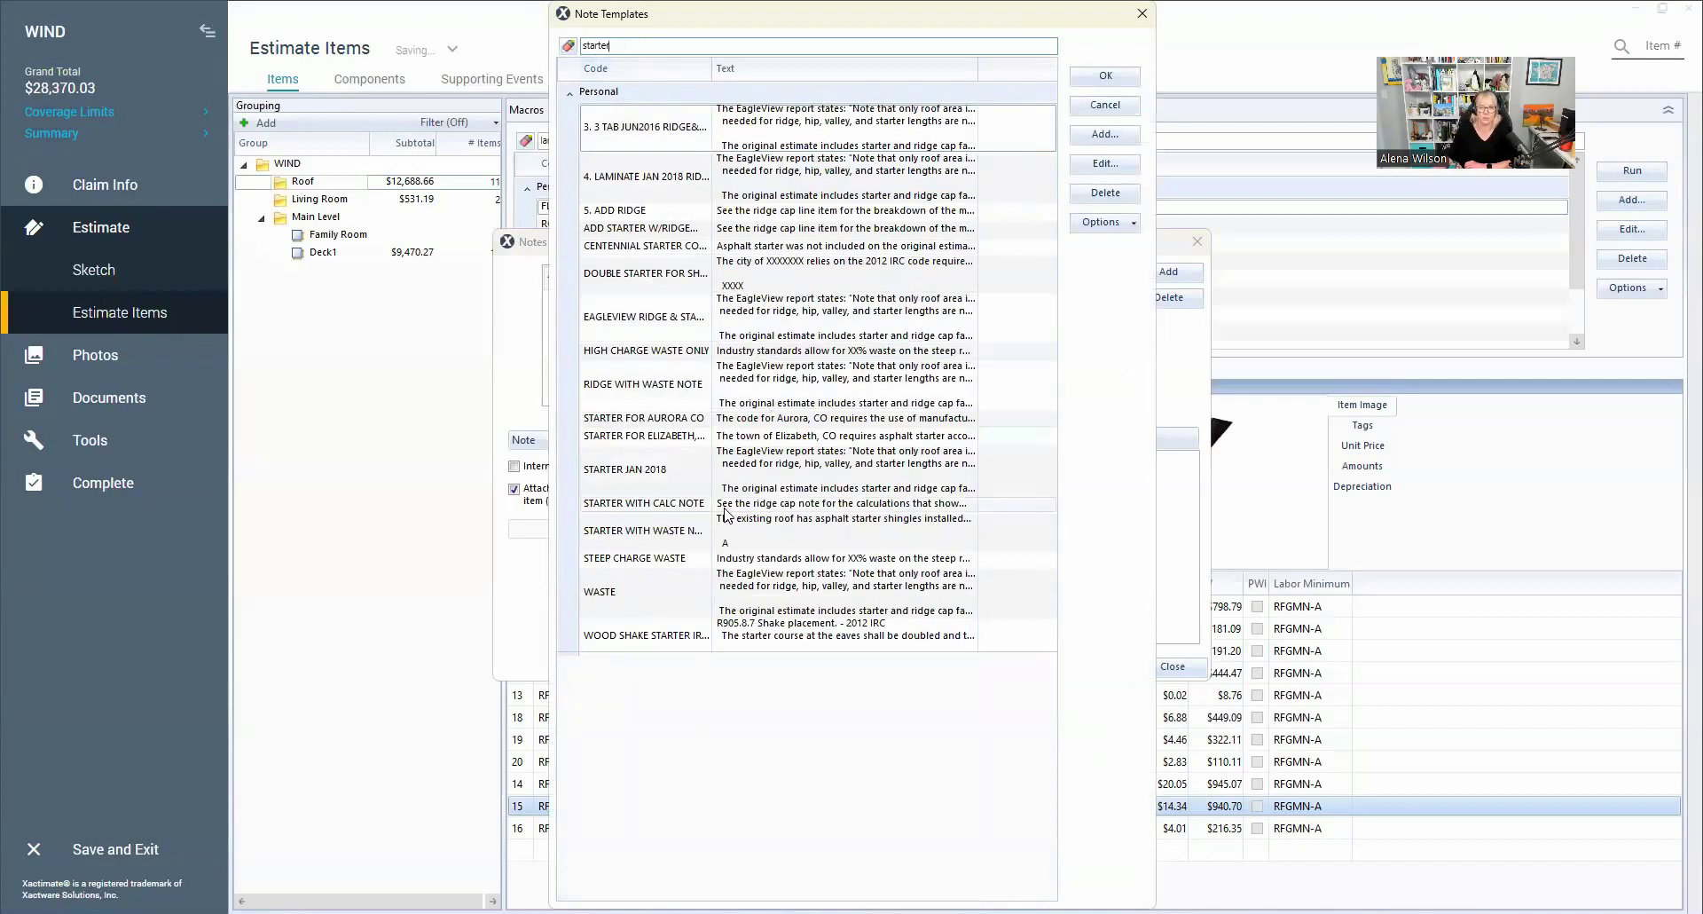
left_click(675, 316)
left_click(1106, 77)
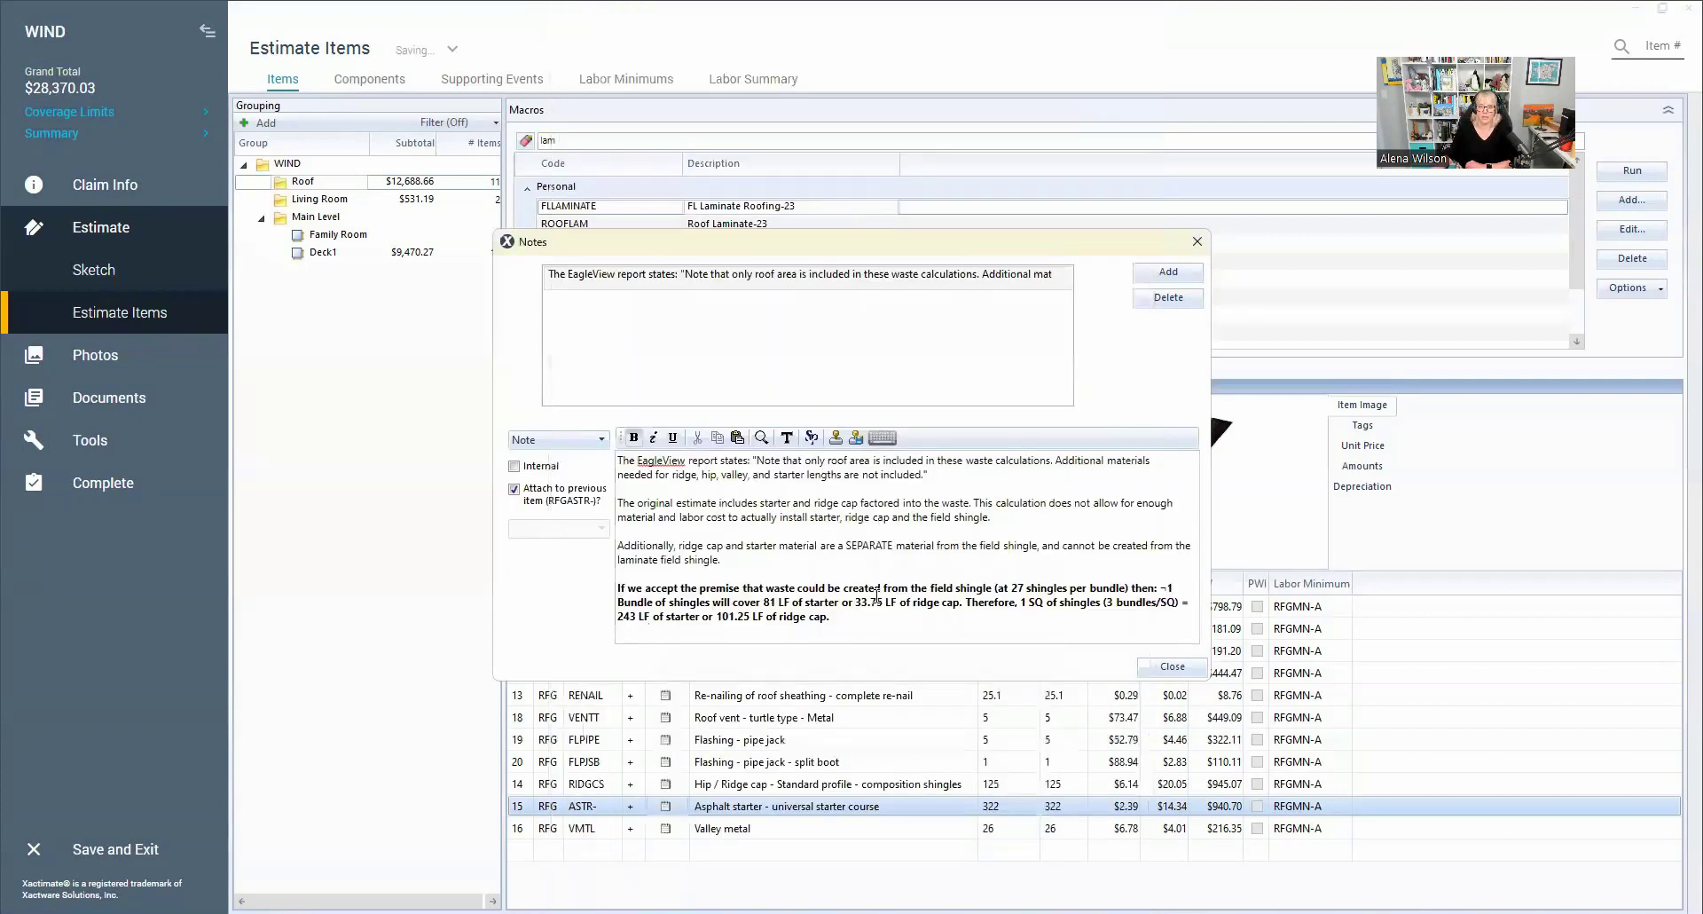
left_click_drag(615, 465, 871, 633)
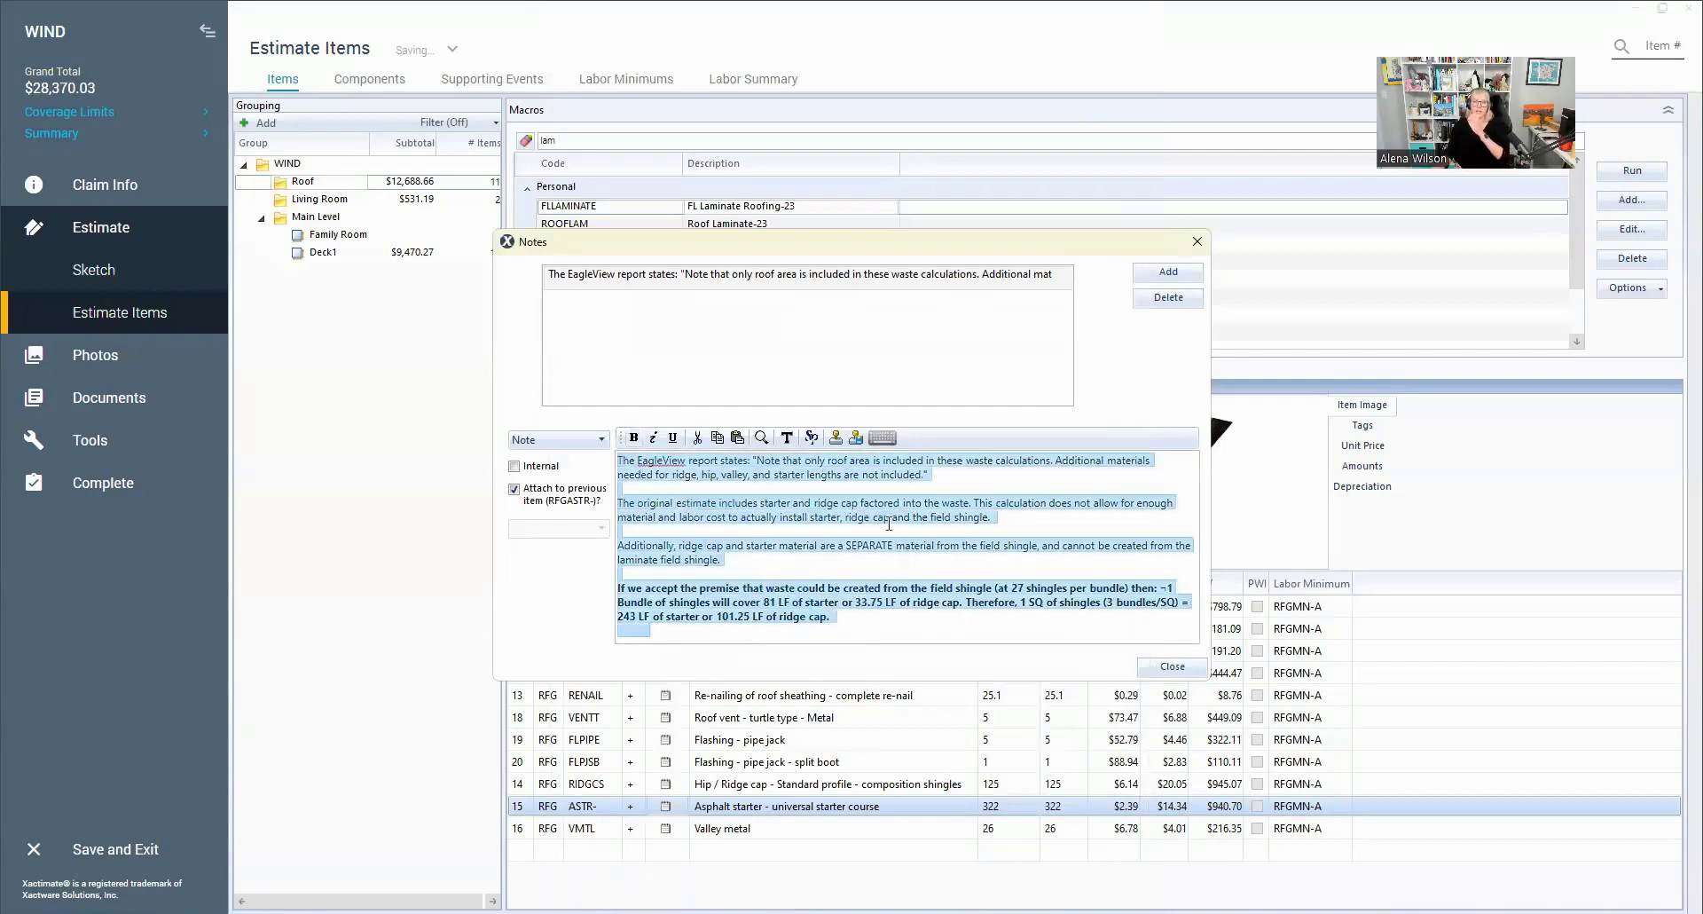
Step: Close the Notes window, keeping the EagleView waste-calculation note on the starter item
left_click(835, 440)
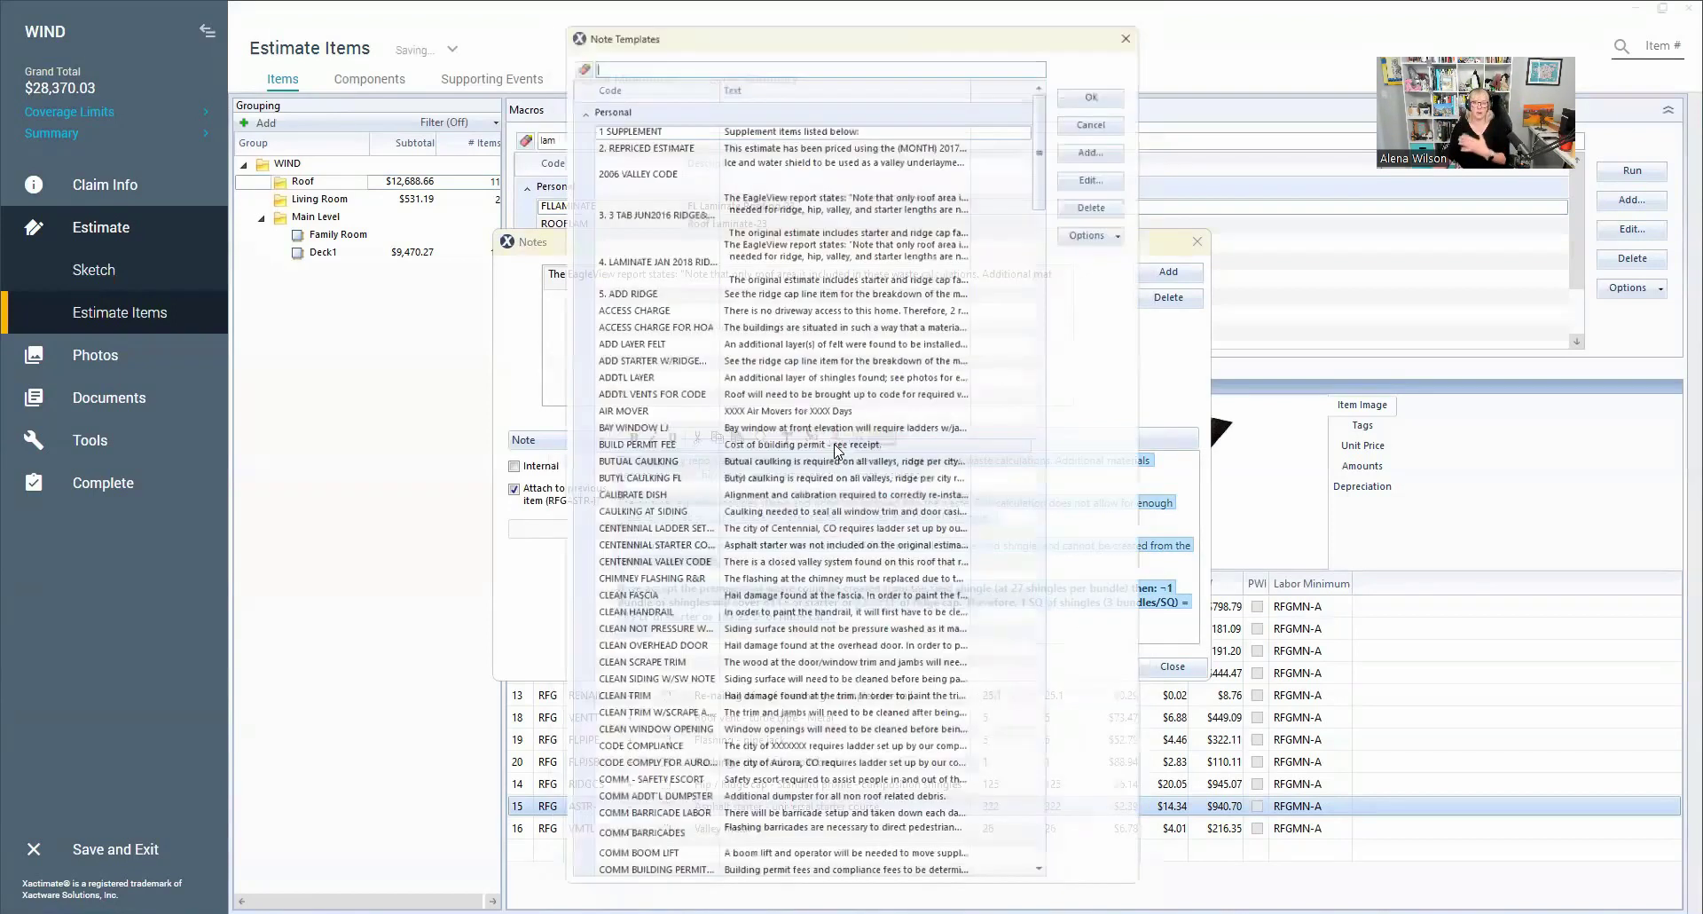
scroll(824, 413, "down", 5)
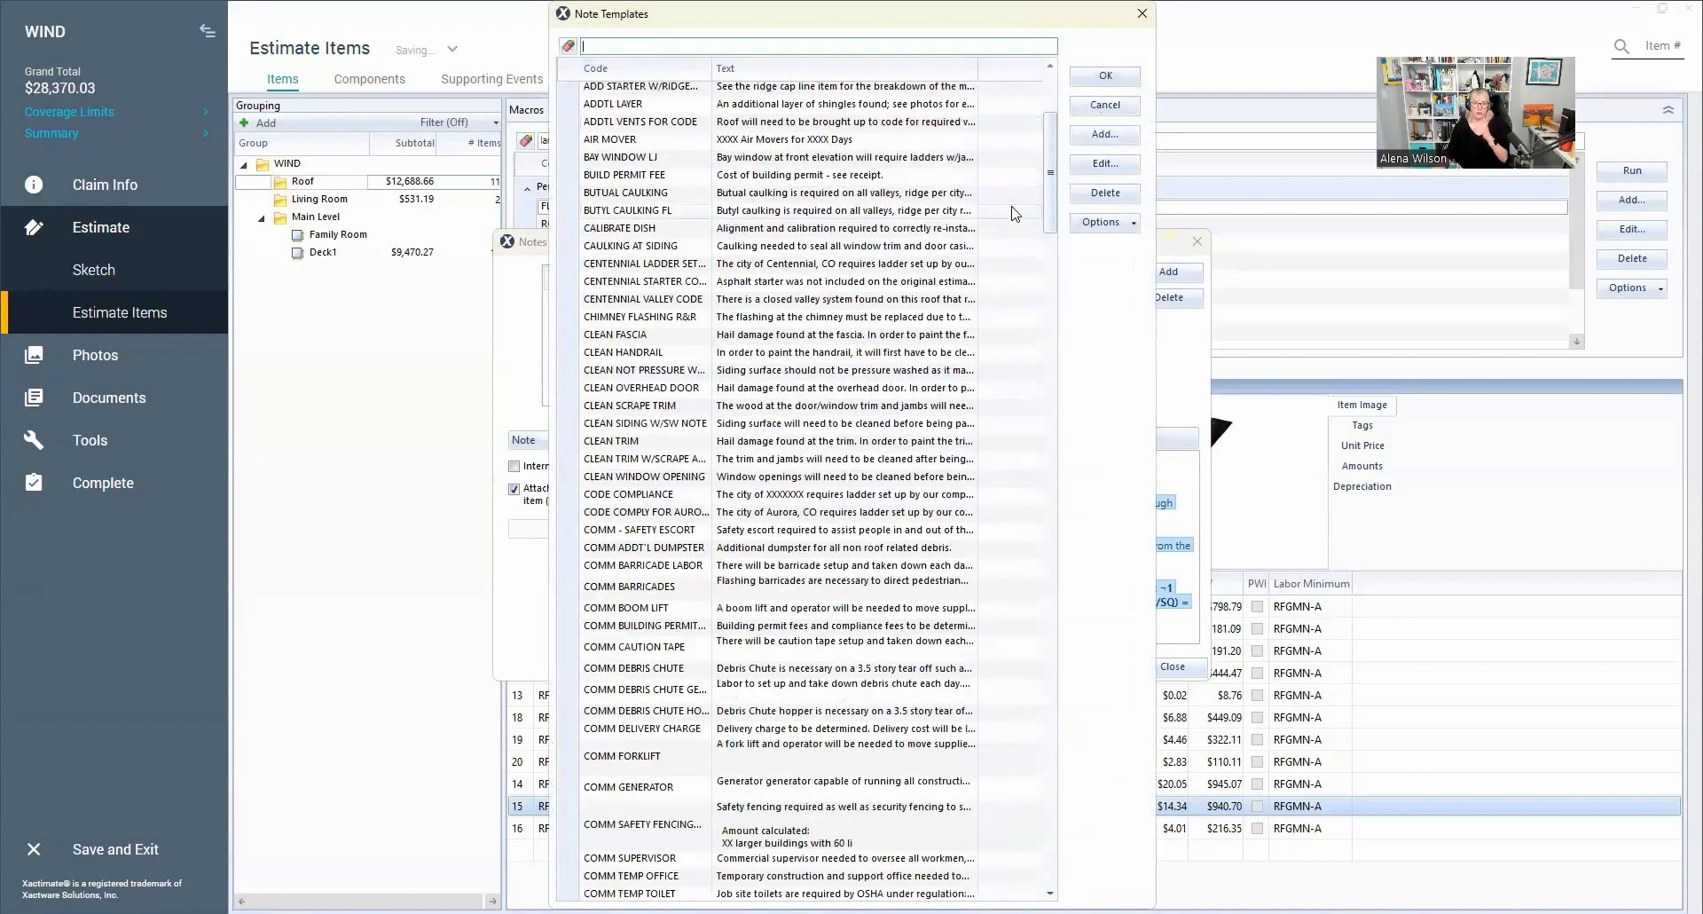
left_click(1091, 110)
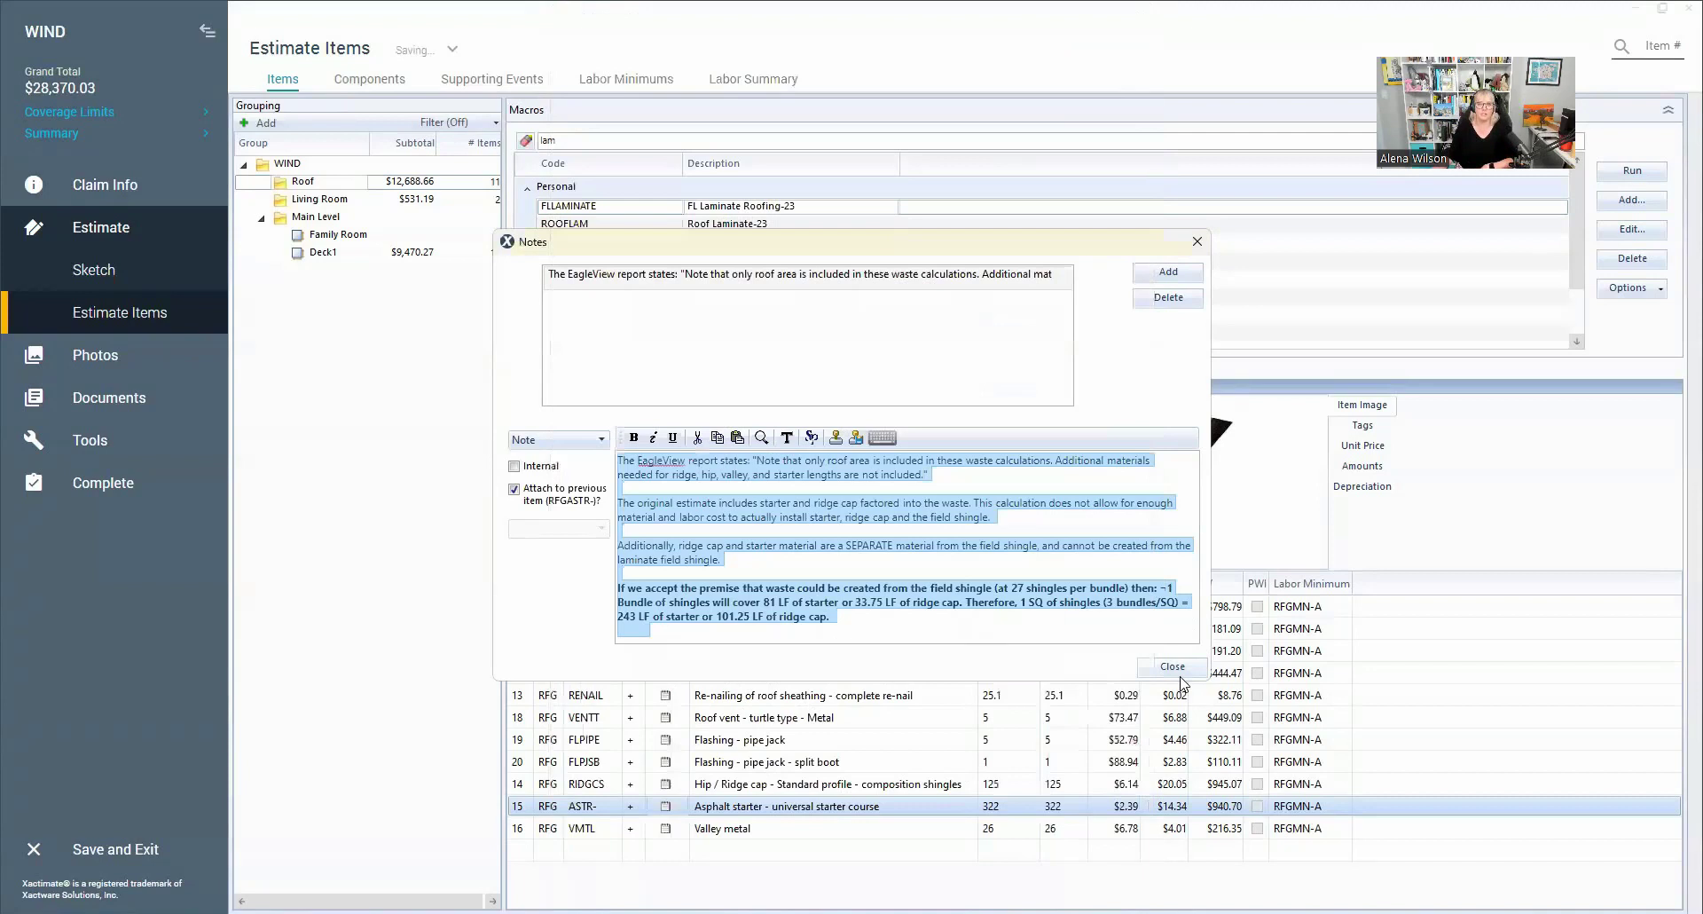
left_click(1178, 673)
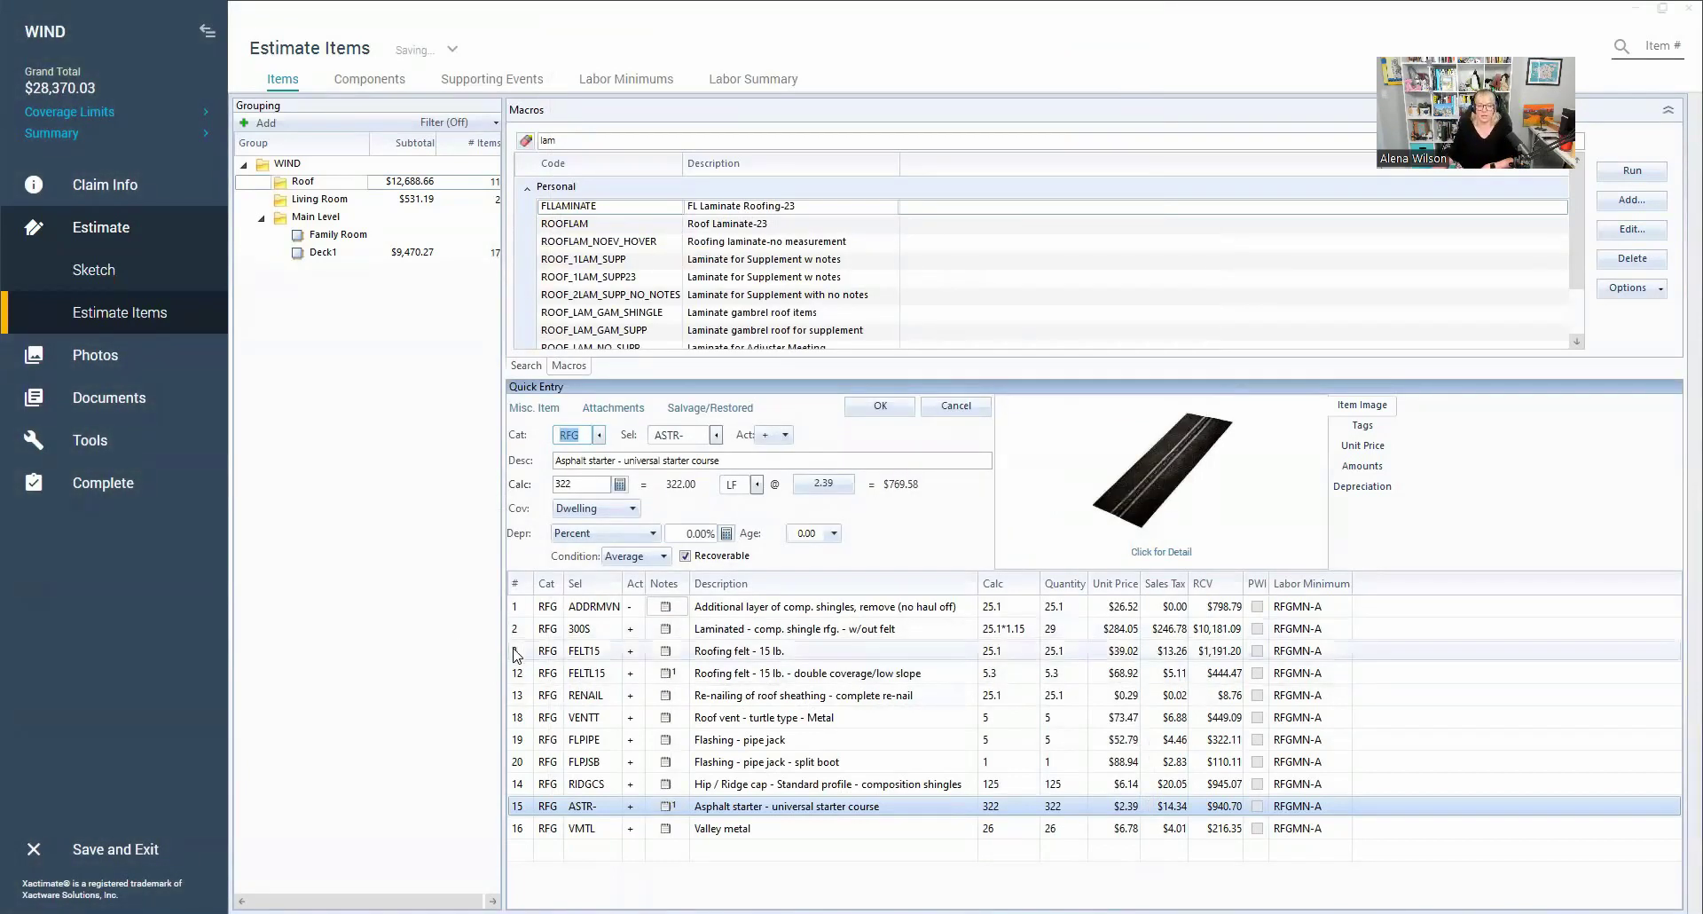
Step: Visit Reports, decline the resequence prompt, and return to the Estimate Items list
left_click(126, 402)
left_click(123, 362)
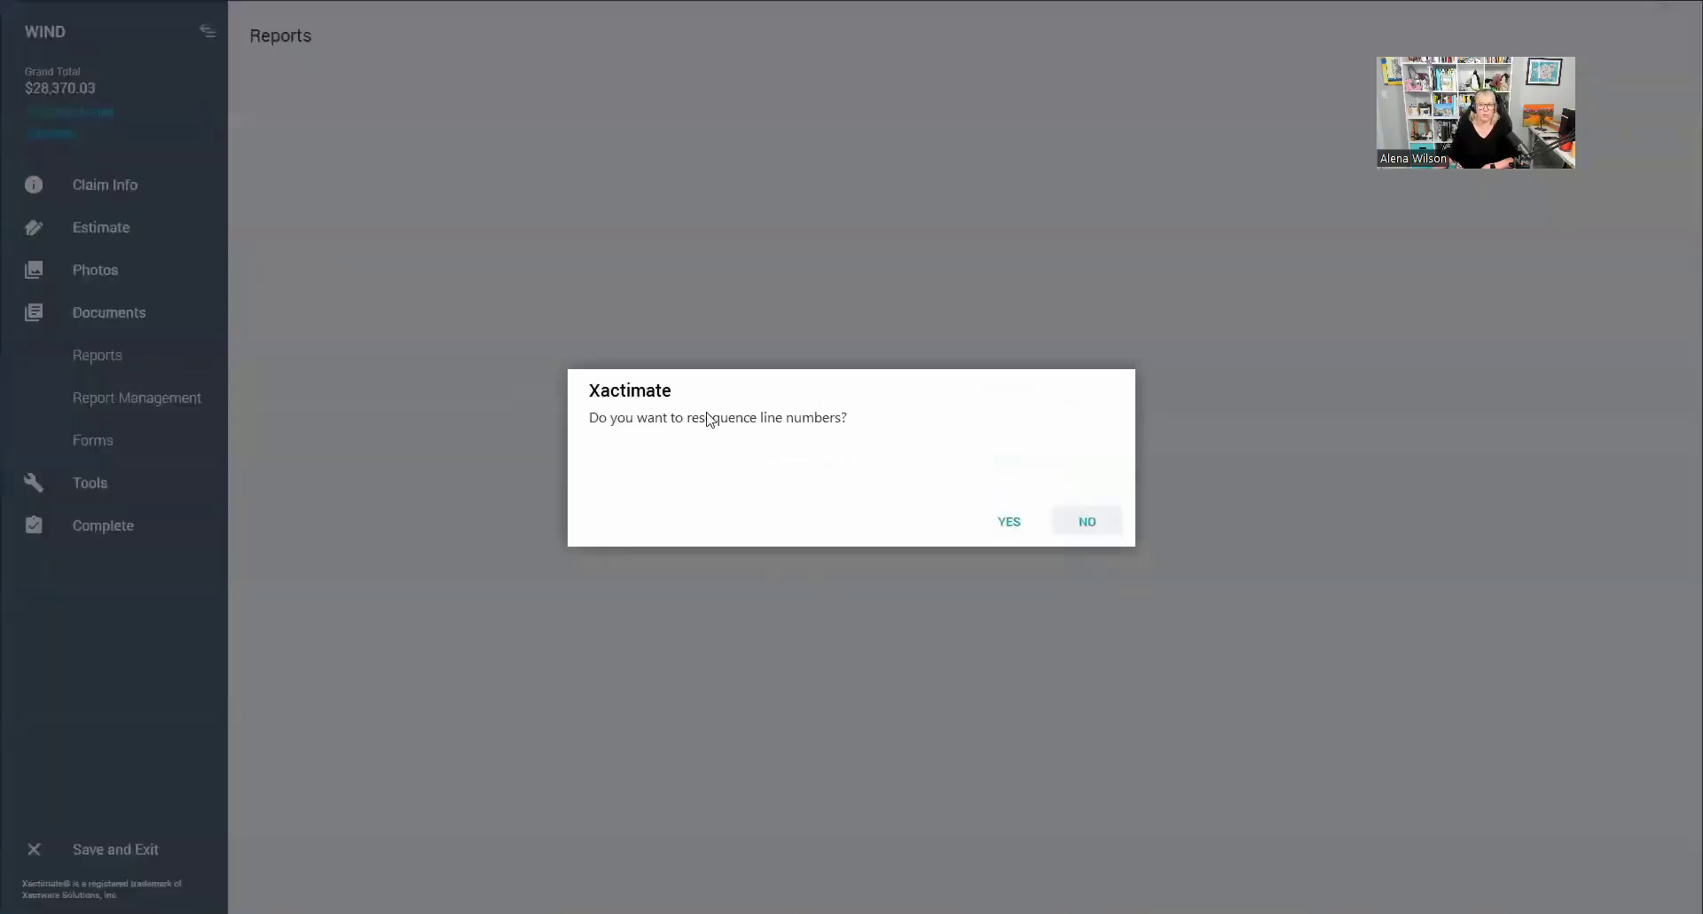
left_click(984, 521)
left_click(114, 311)
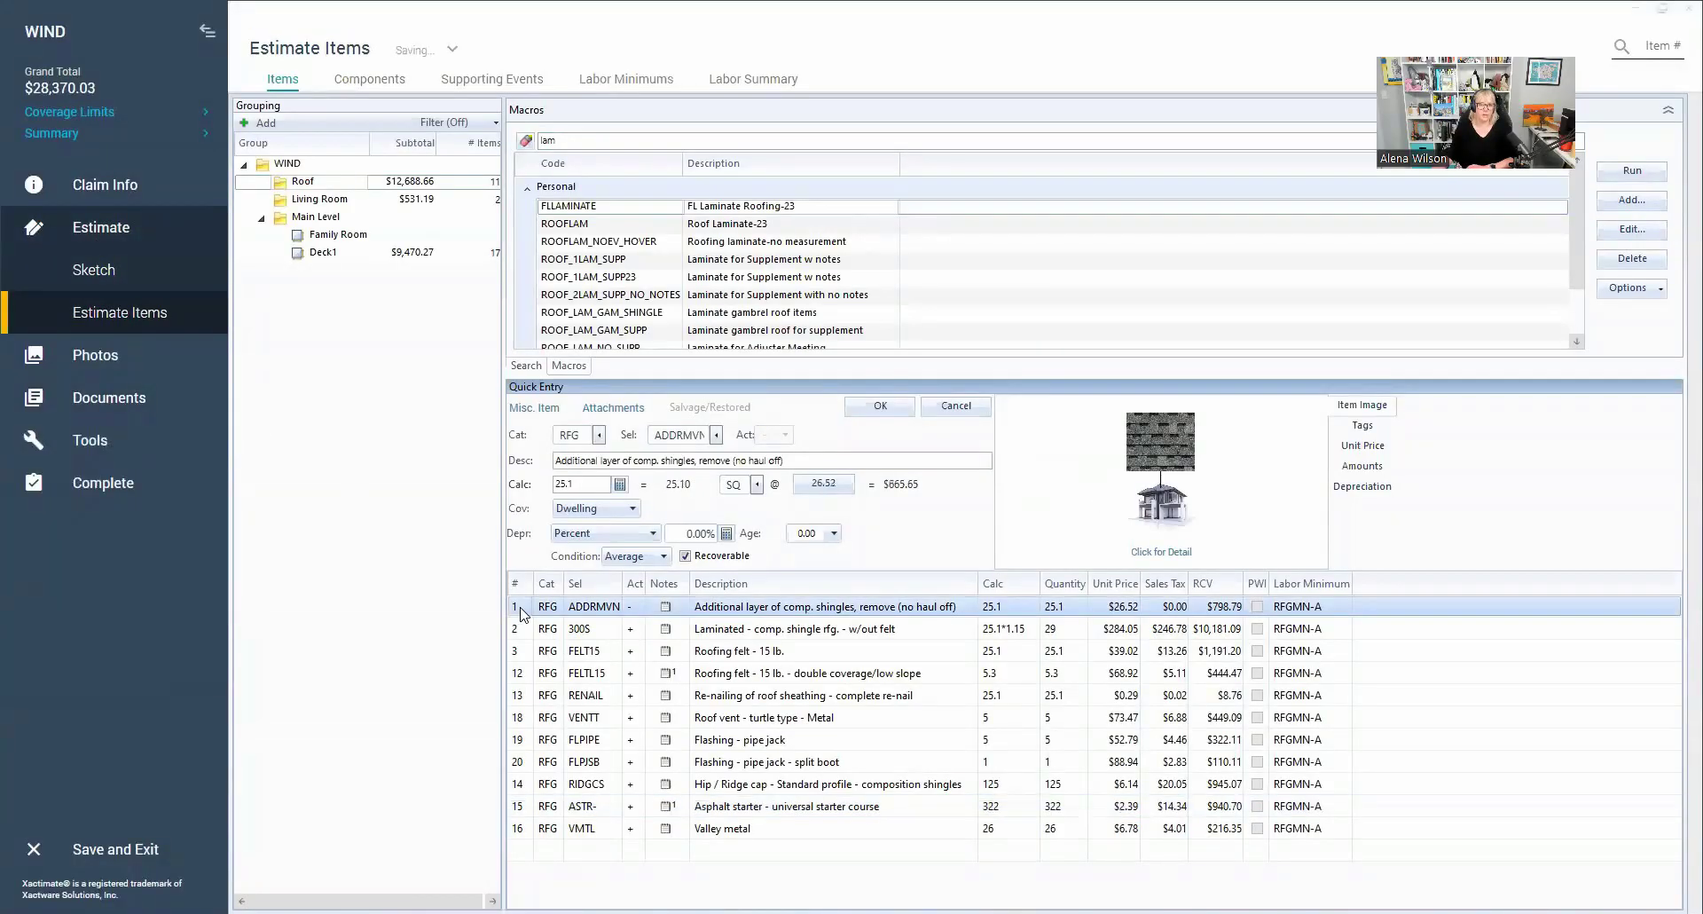
Step: Inspect the Valley metal, pipe jack flashing and Roofing felt - 15 lb. line items
left_click(526, 830)
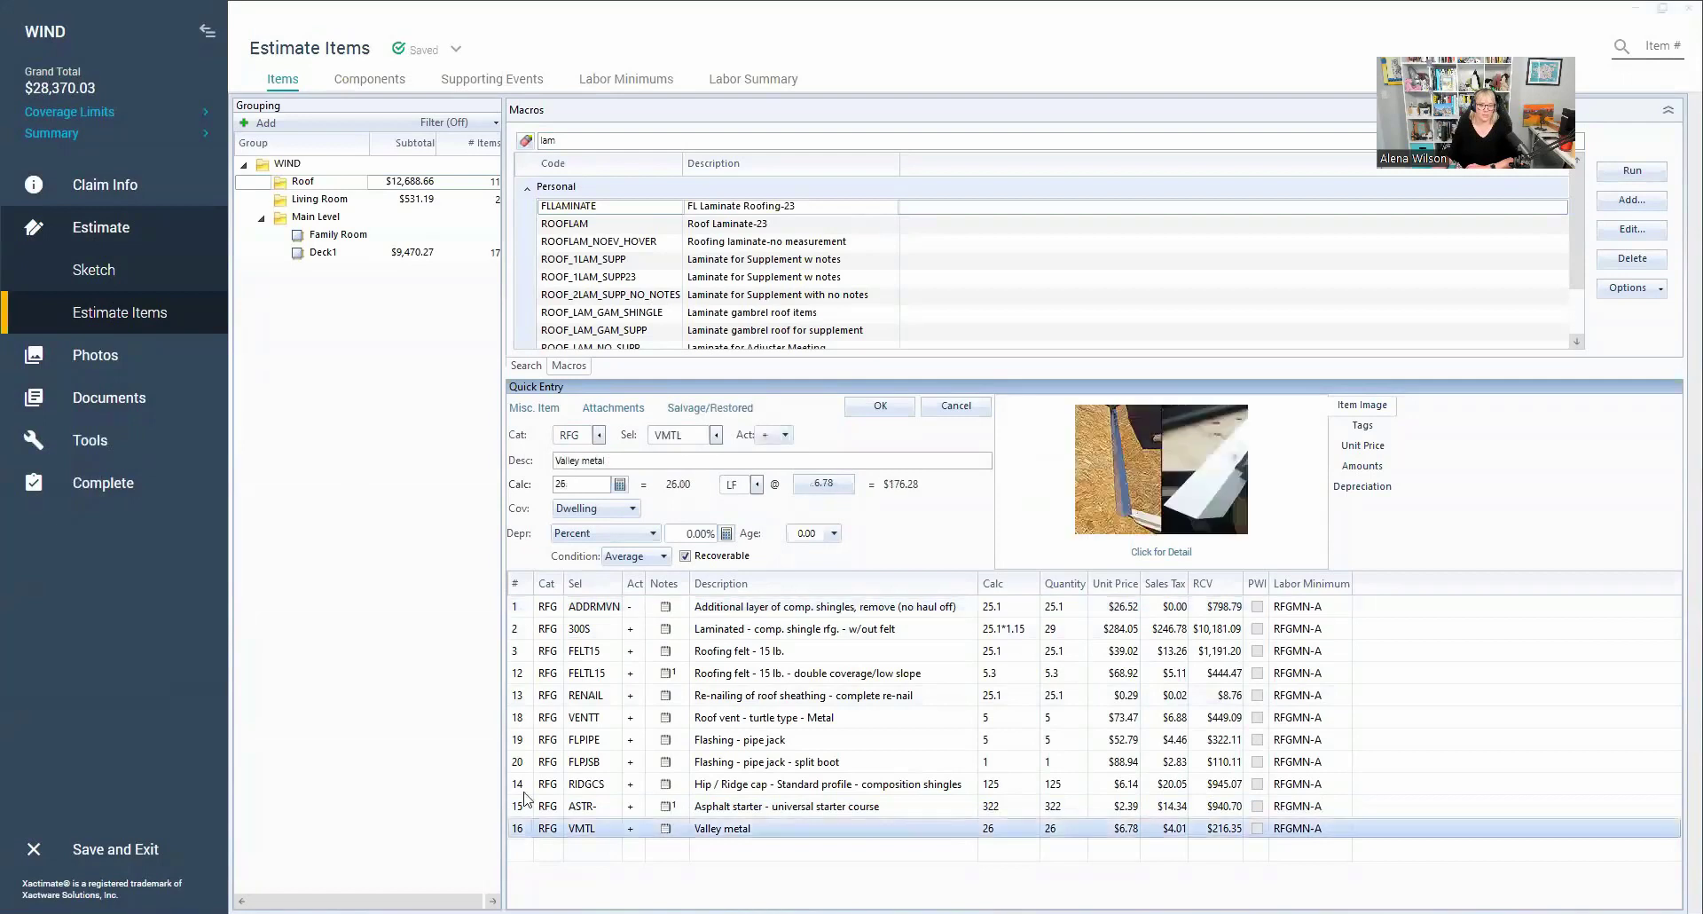
left_click(524, 741)
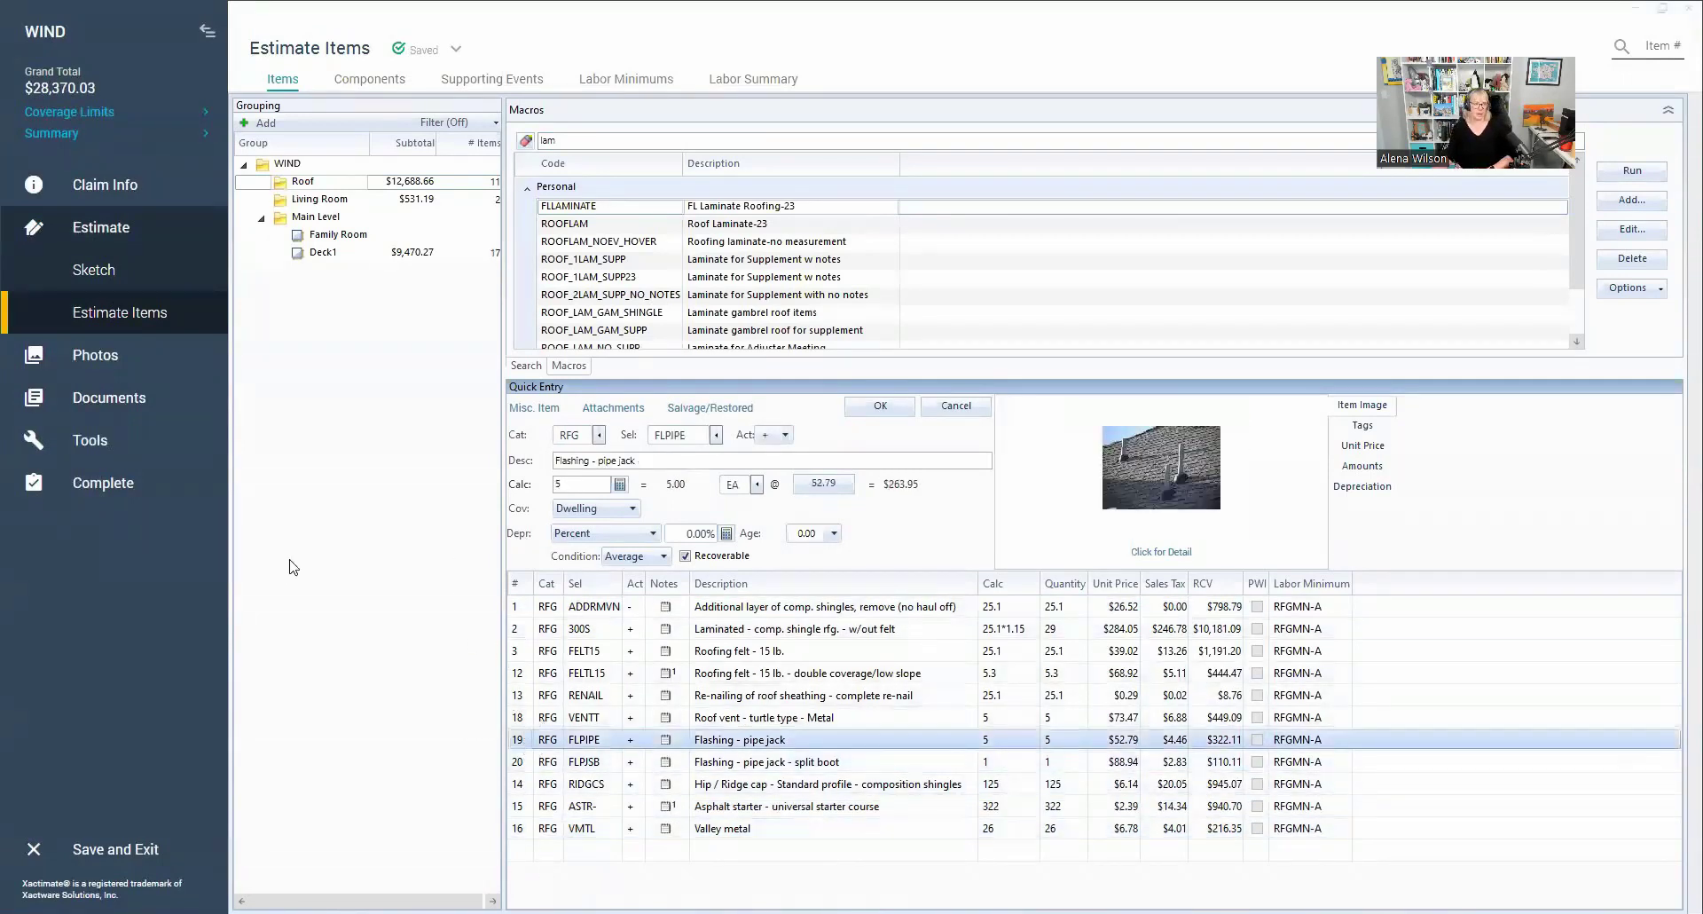
left_click(528, 654)
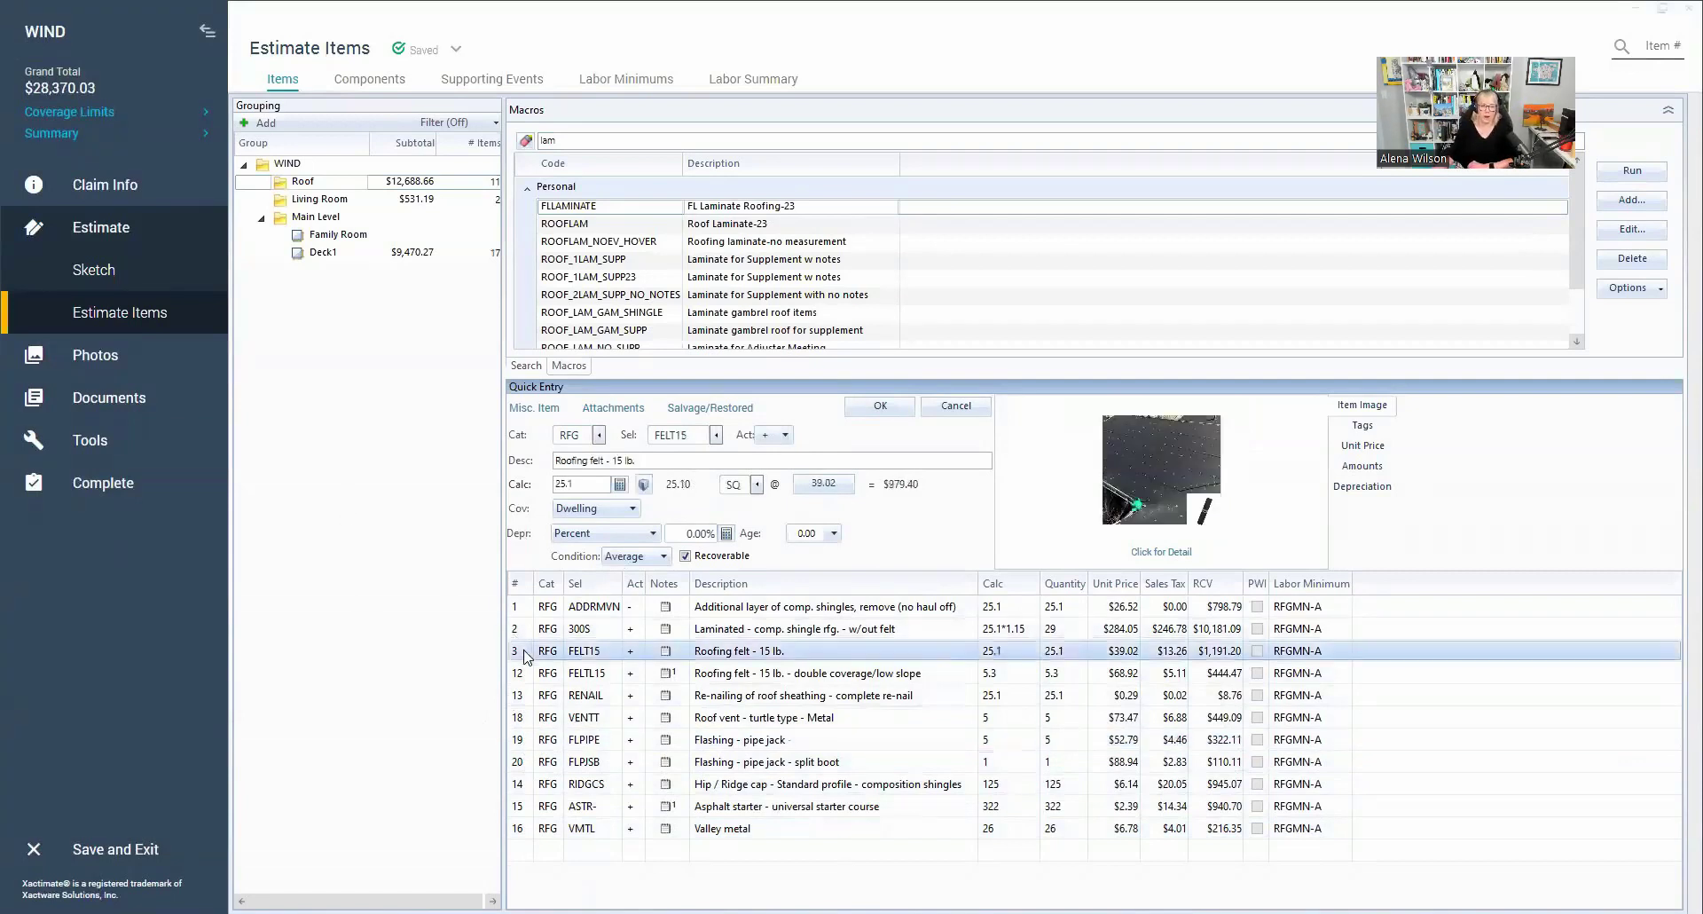
Step: Resequence the roof line numbers from the grid's right-click menu, confirming with YES
right_click(528, 657)
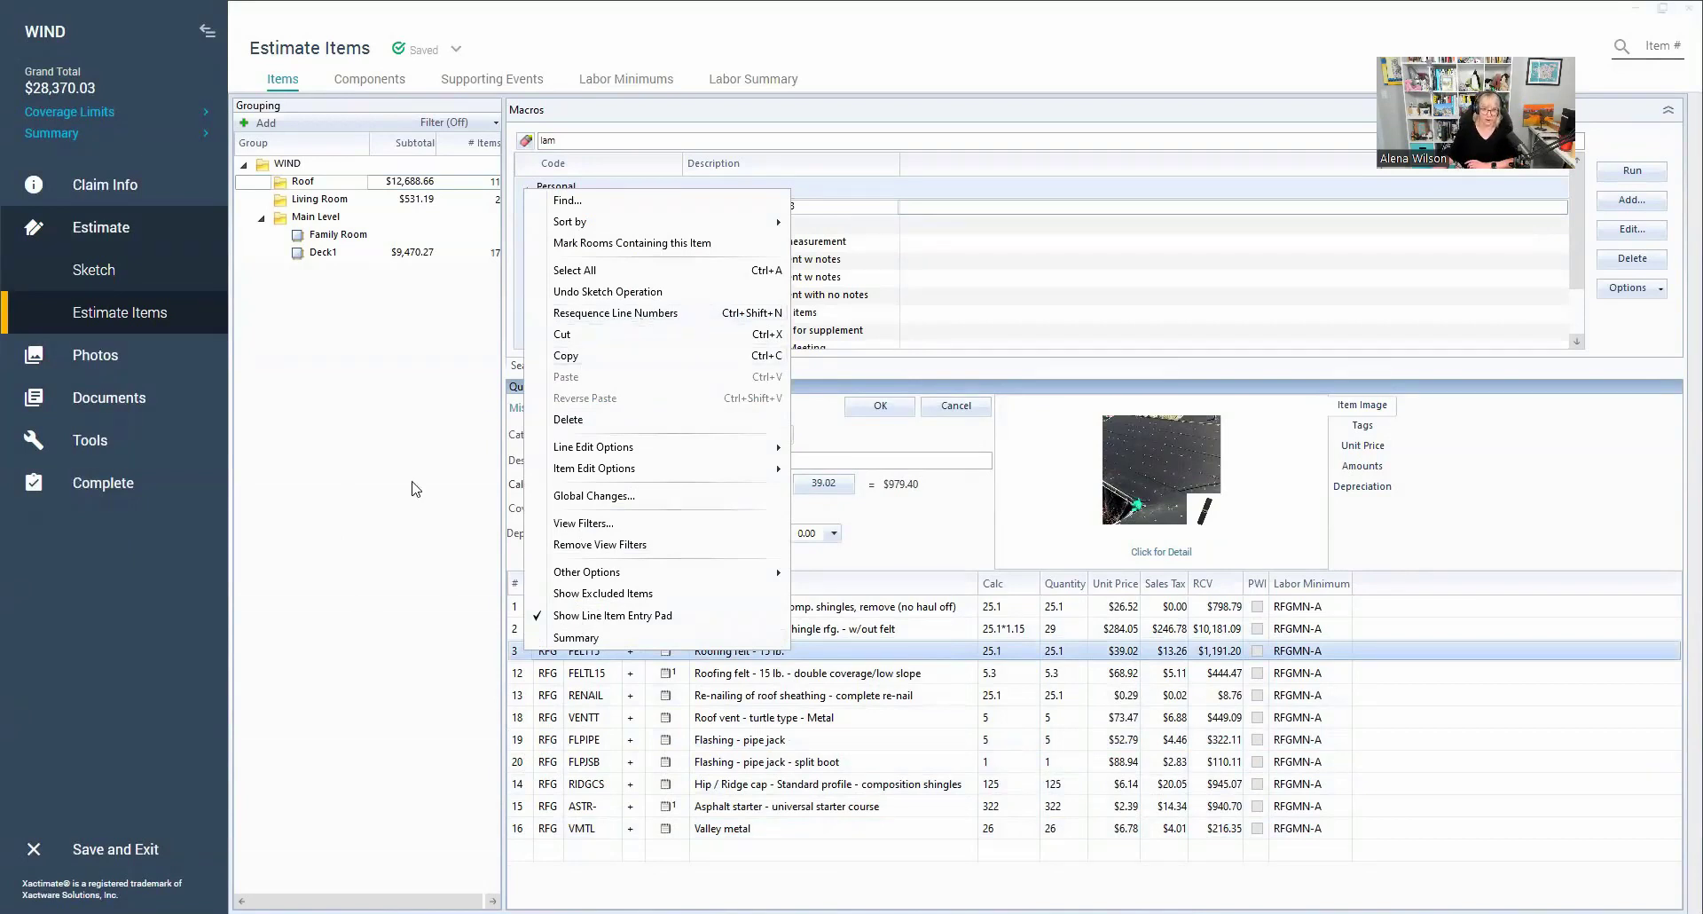
left_click(393, 663)
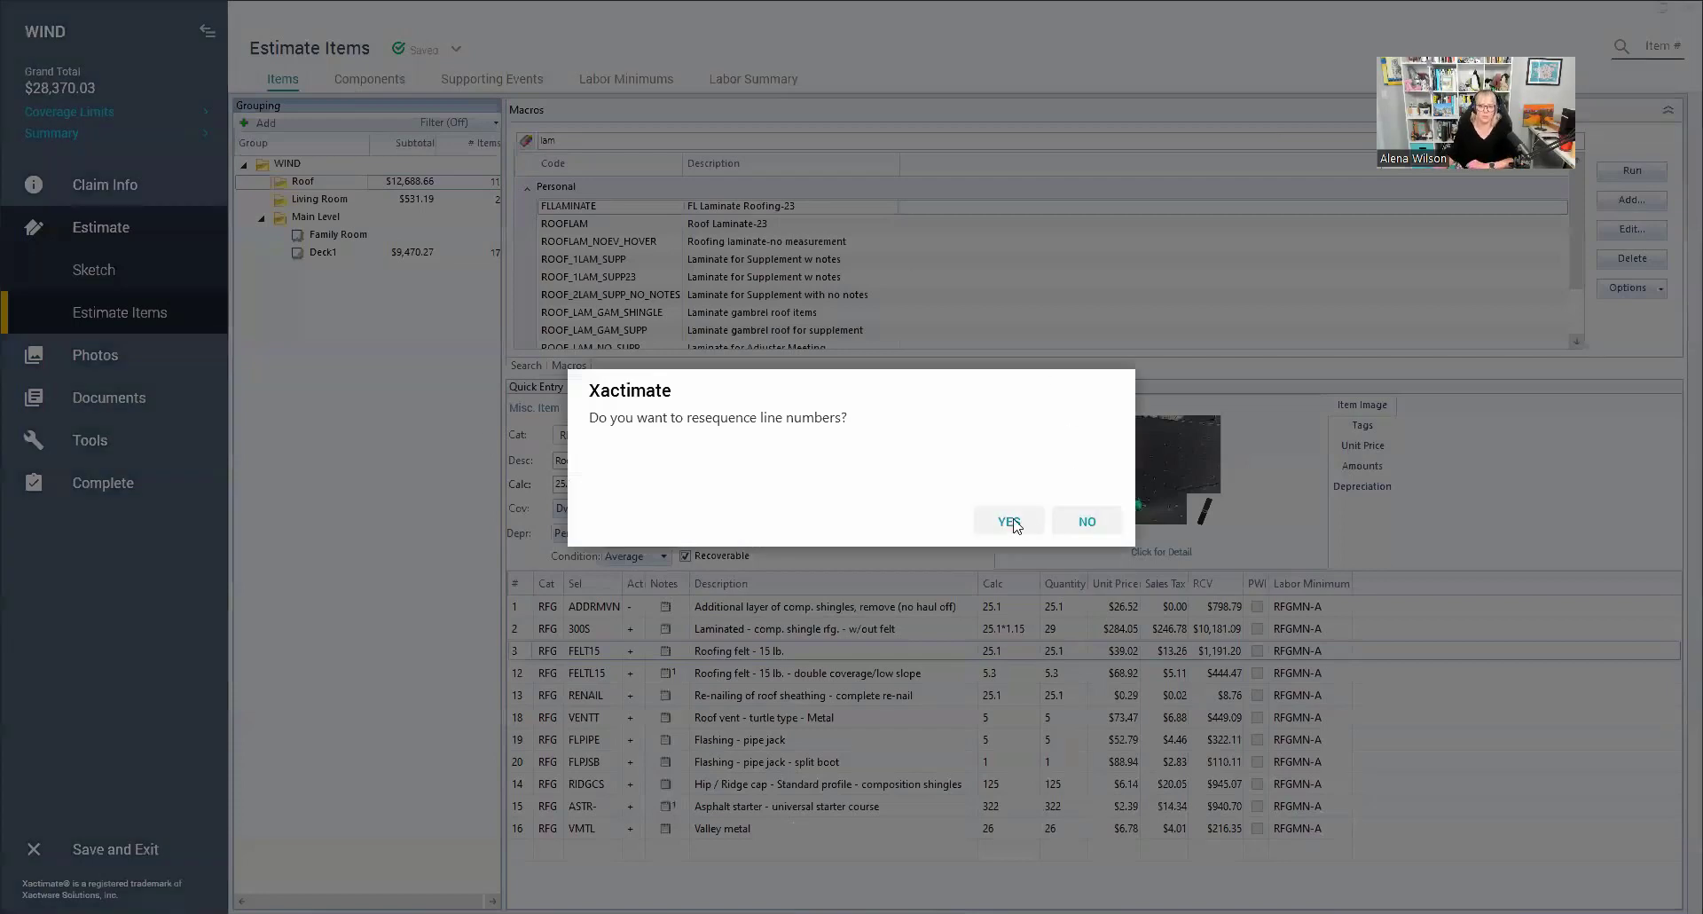
left_click(1009, 522)
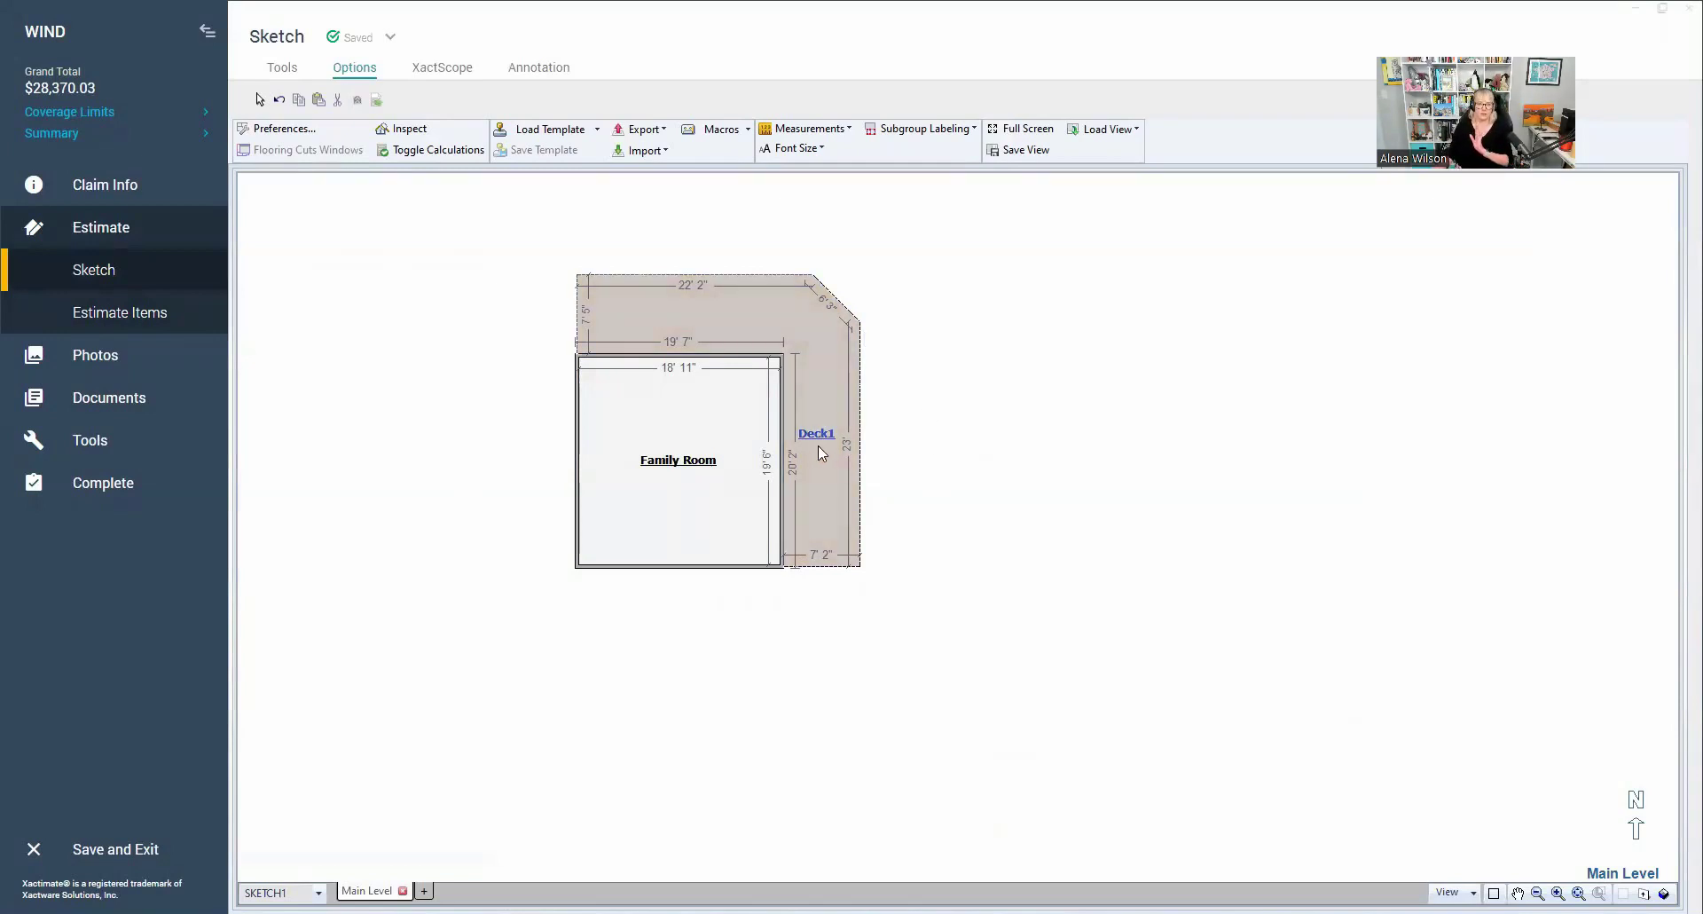
Step: Check Deck1's properties for framing, footings and framed railing
left_click(818, 469)
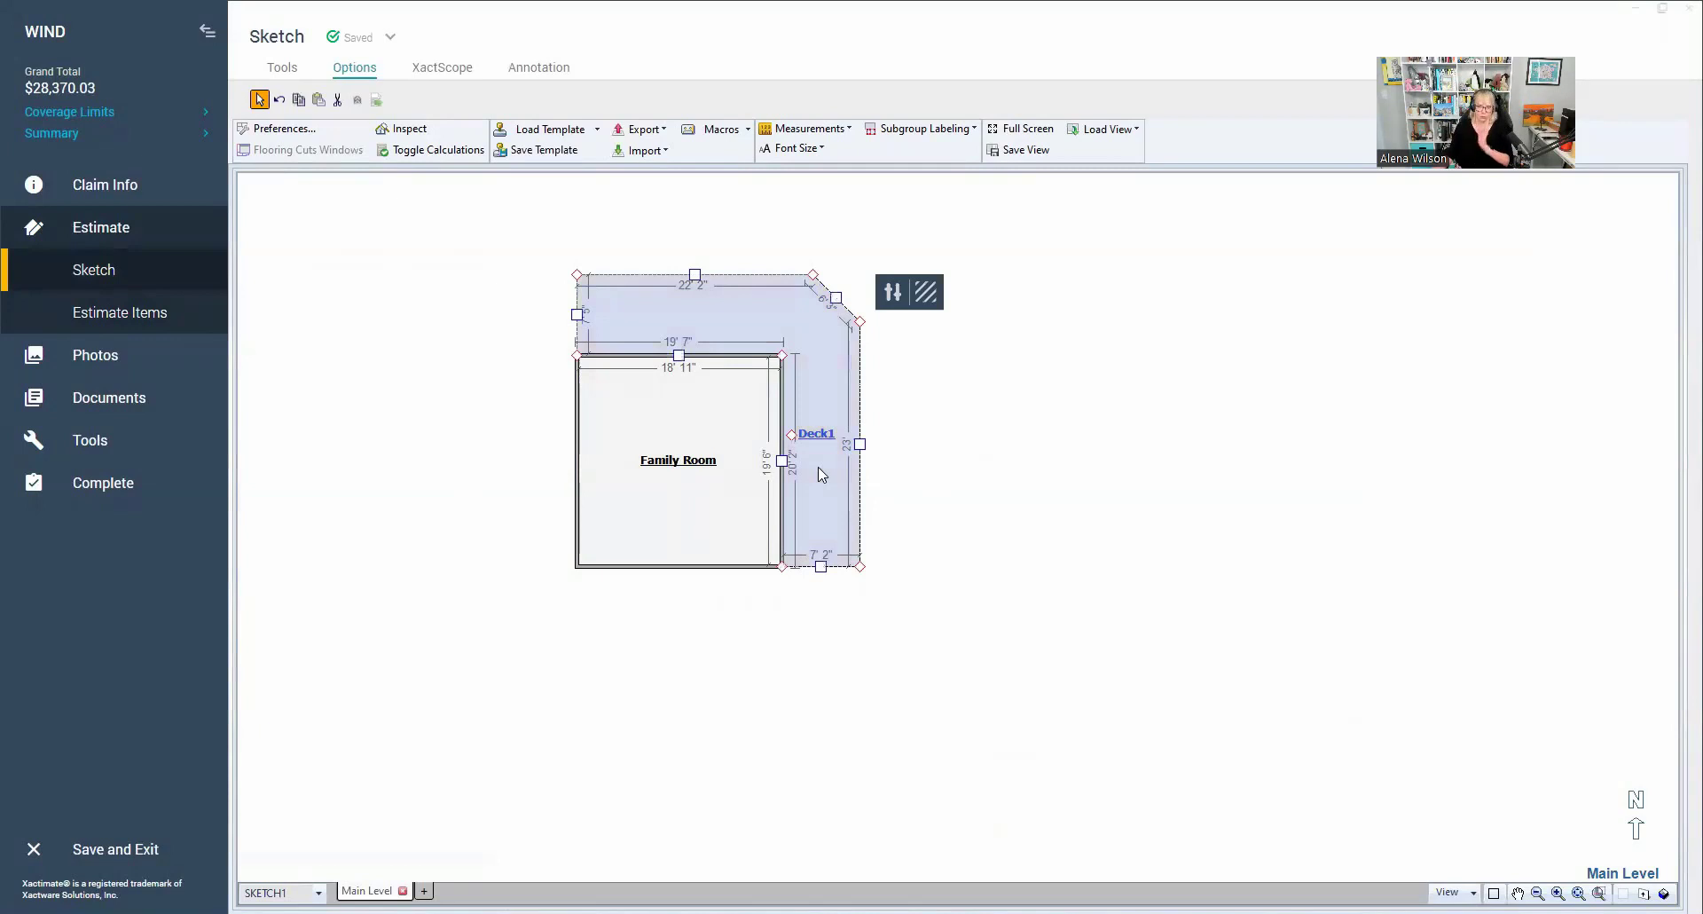
left_click(893, 292)
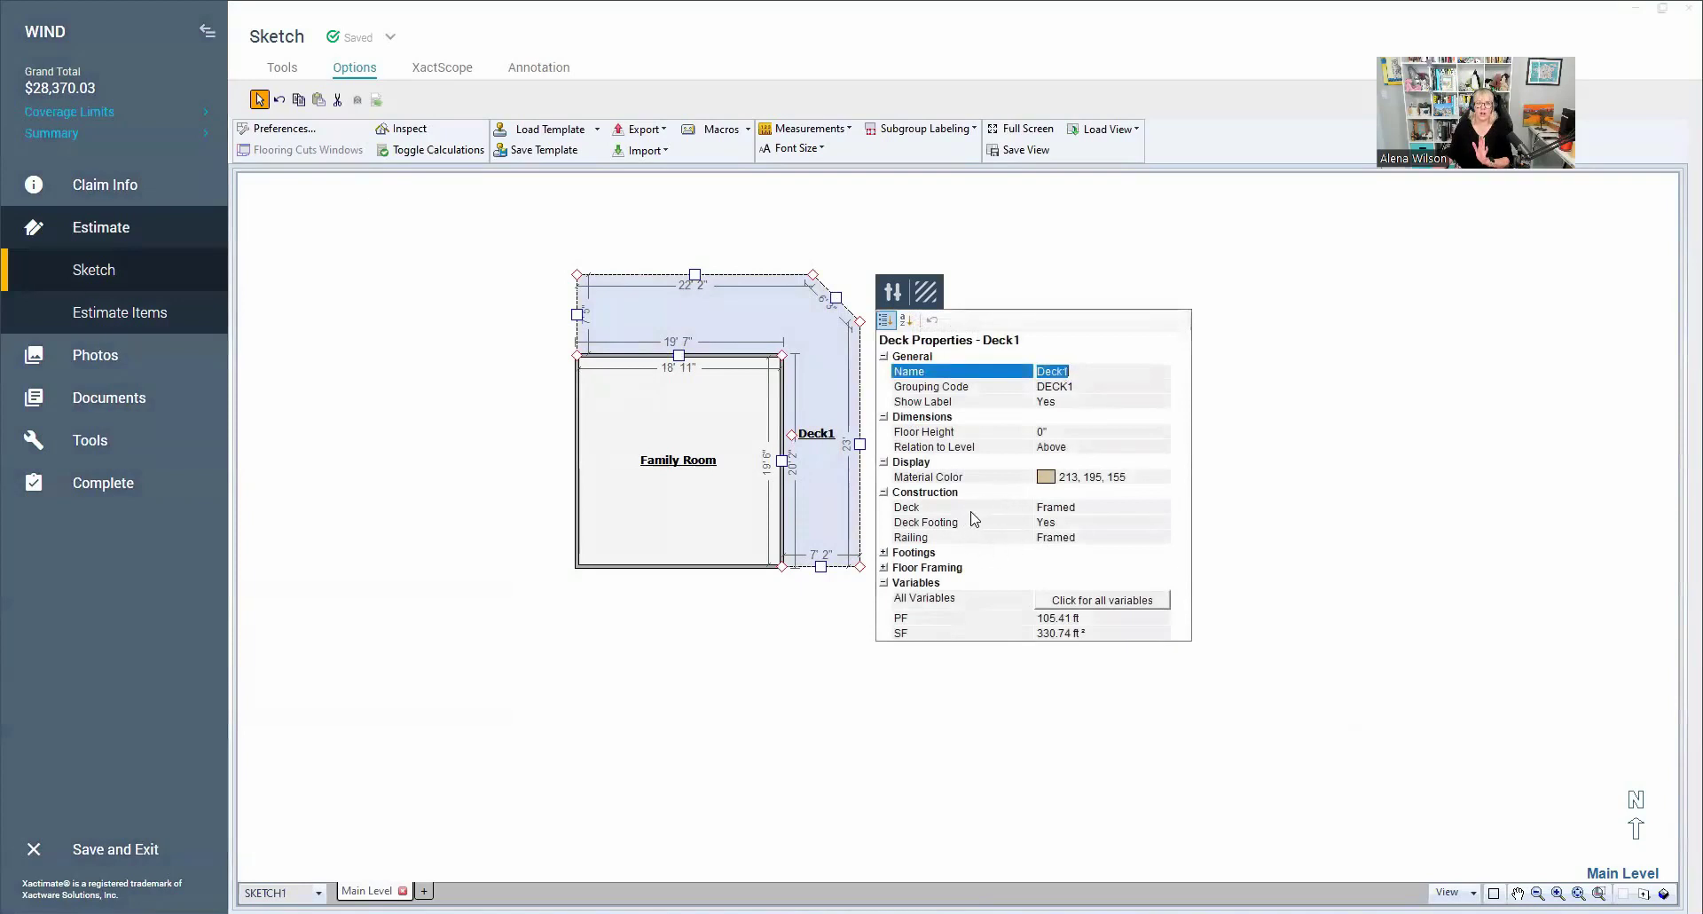
left_click(1303, 515)
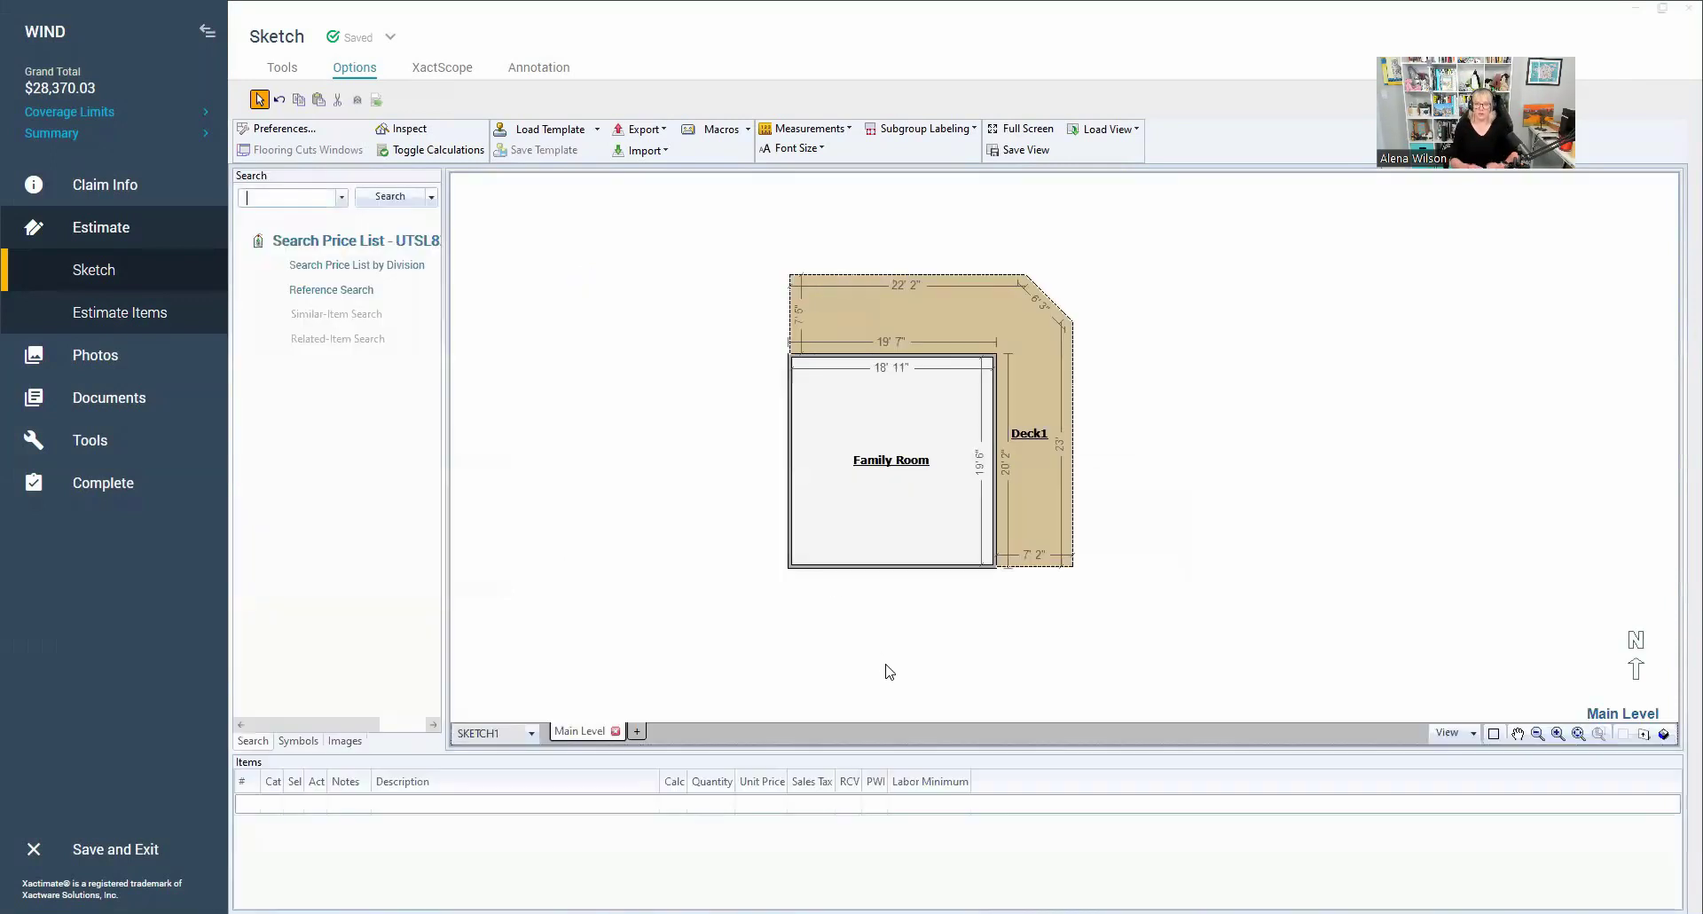
Step: Select Deck1 and review its line items, such as the 4" post anchor, in an enlarged Items pane
left_click(1046, 398)
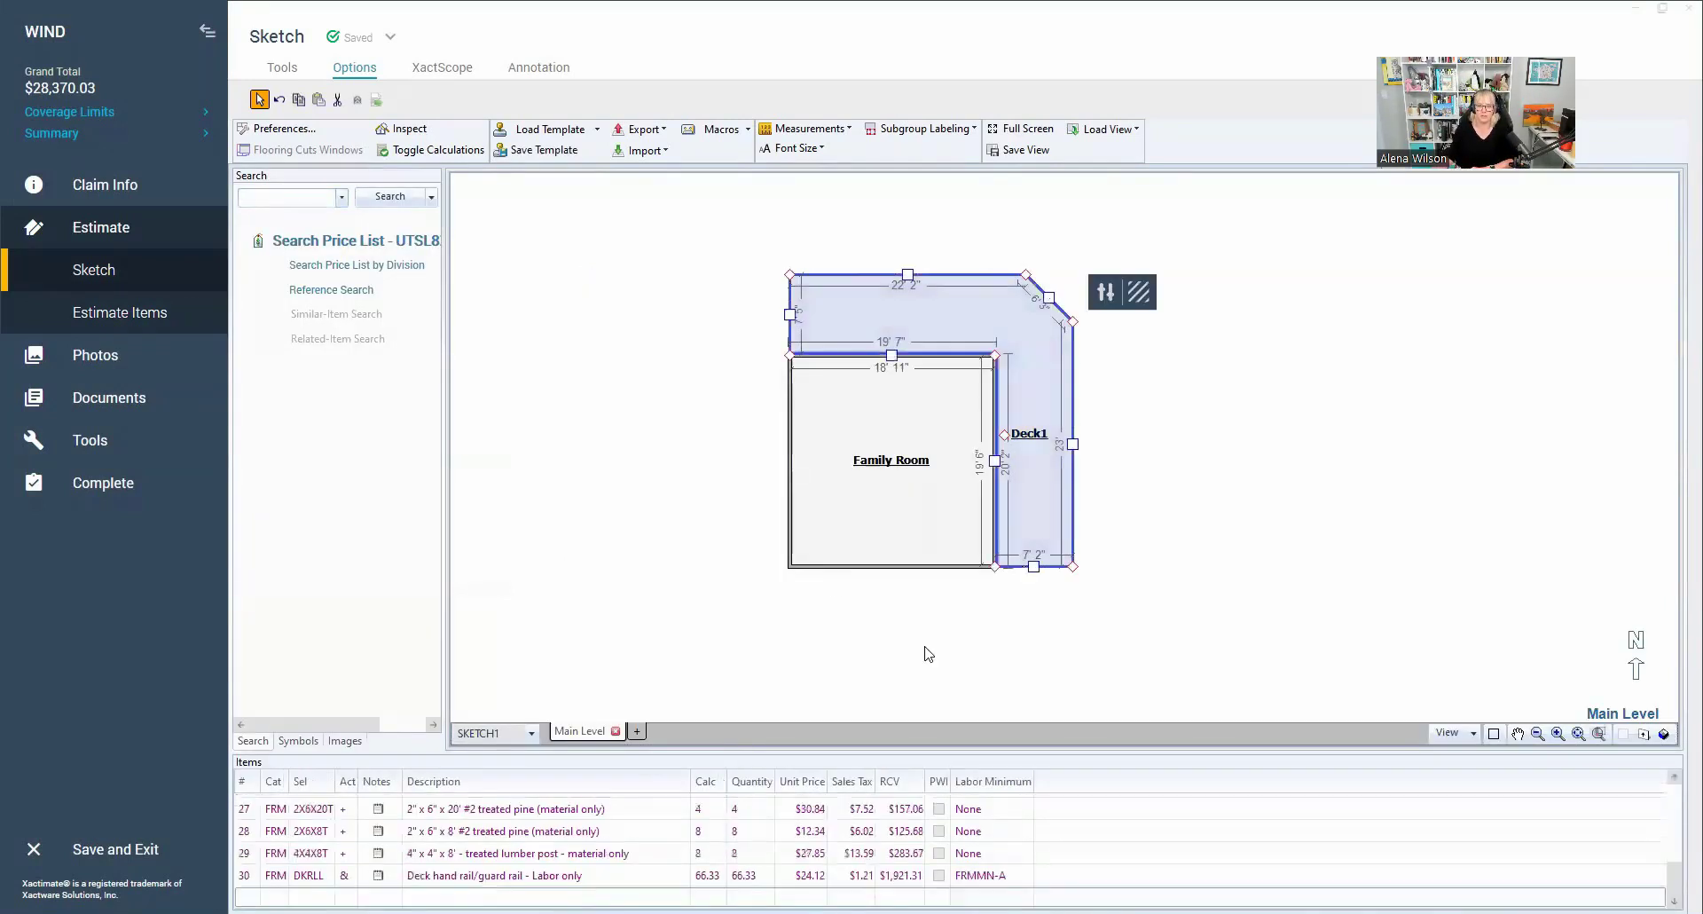
left_click_drag(1047, 753, 1043, 617)
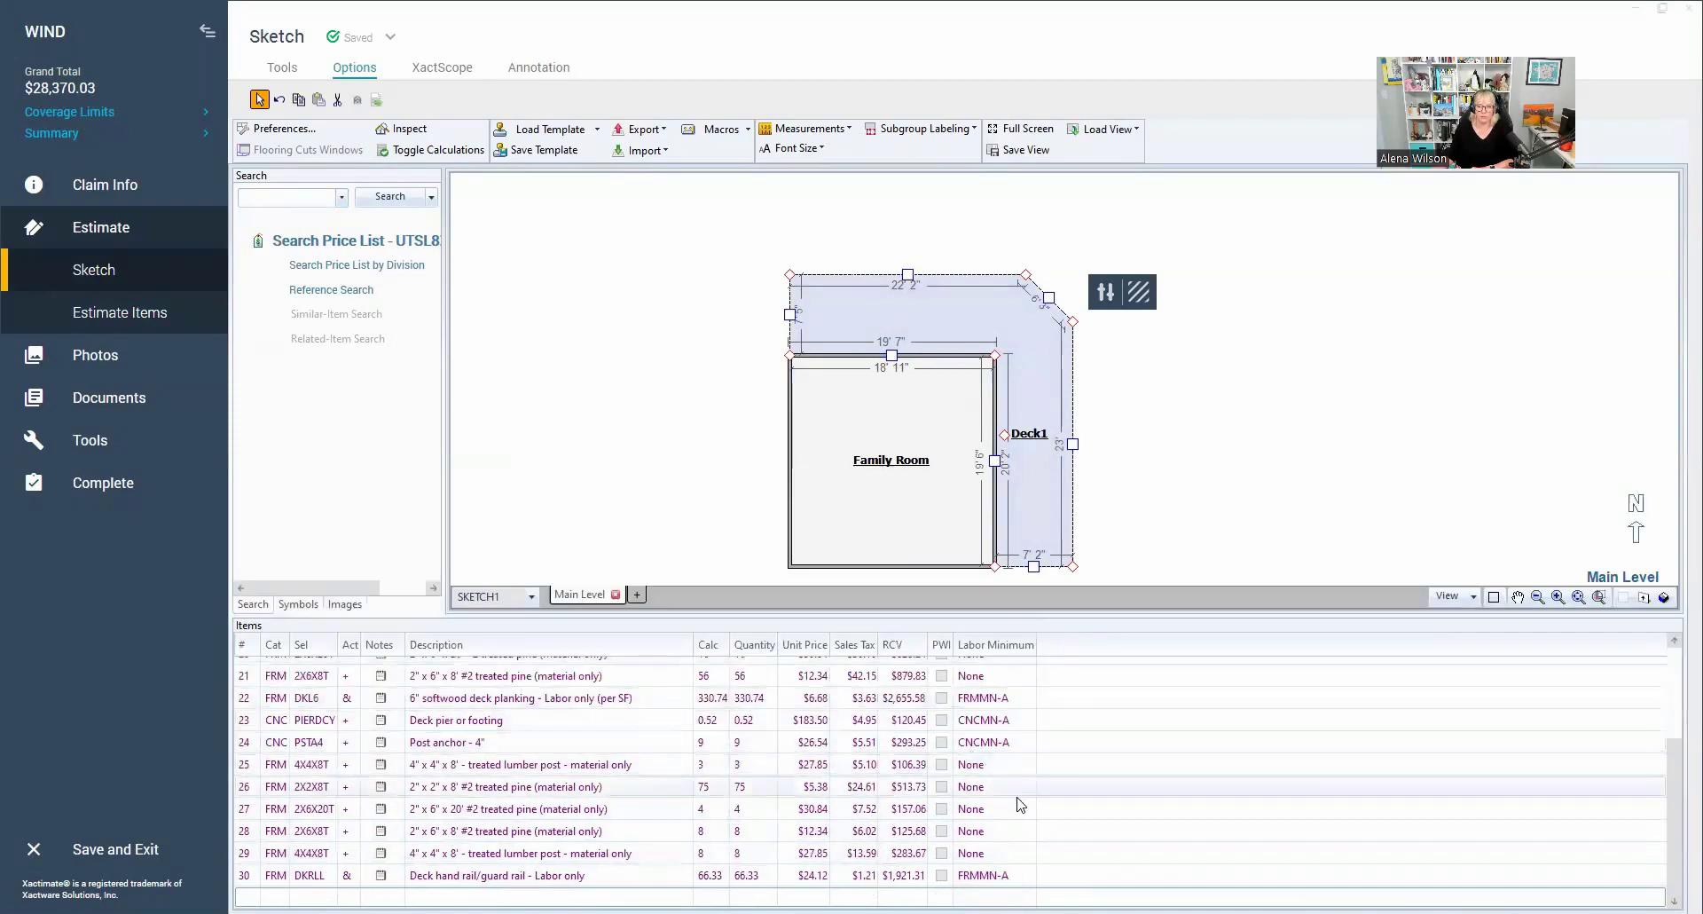
scroll(976, 763, "up", 3)
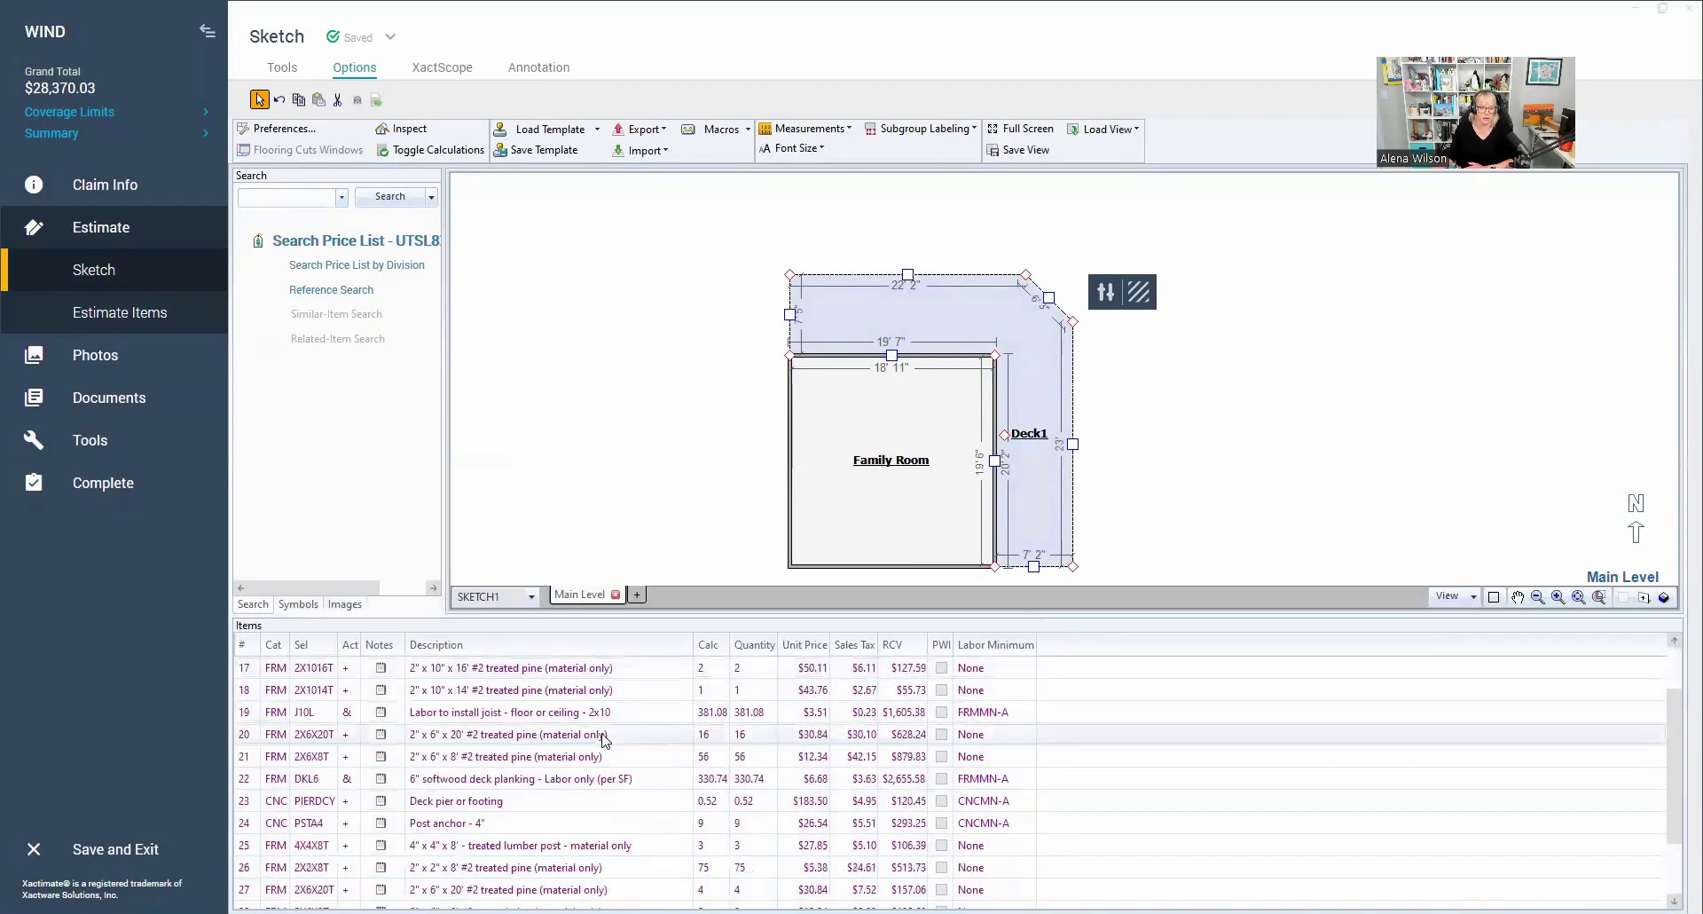
scroll(577, 745, "down", 3)
left_click(521, 761)
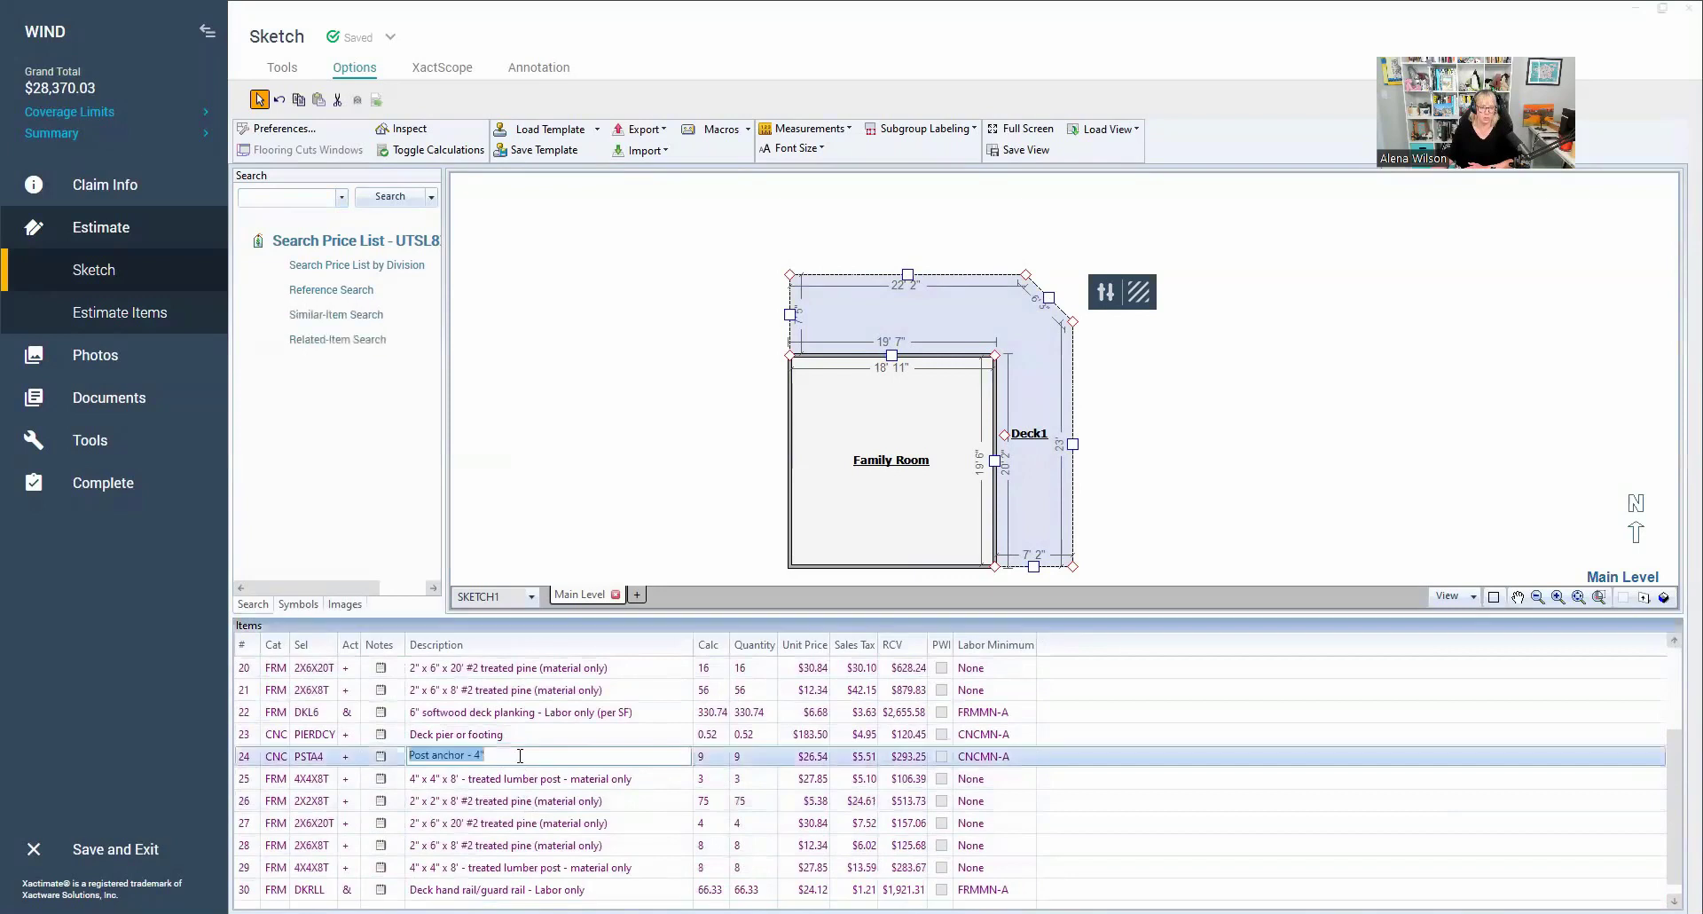
scroll(572, 885, "down", 1)
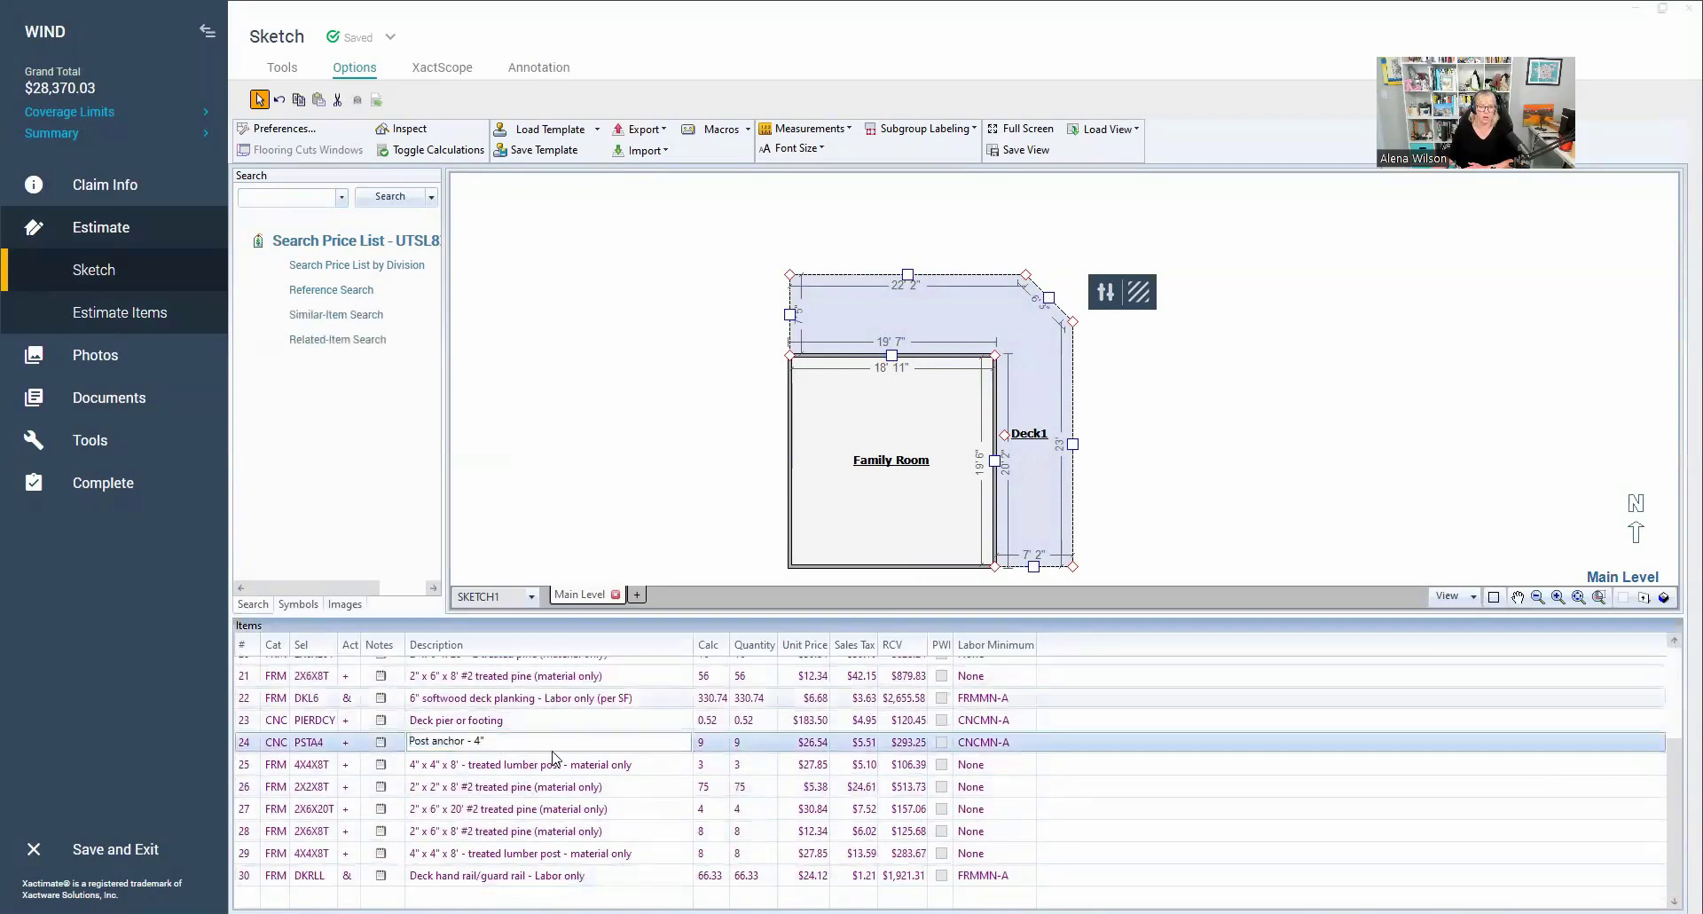
left_click(251, 747)
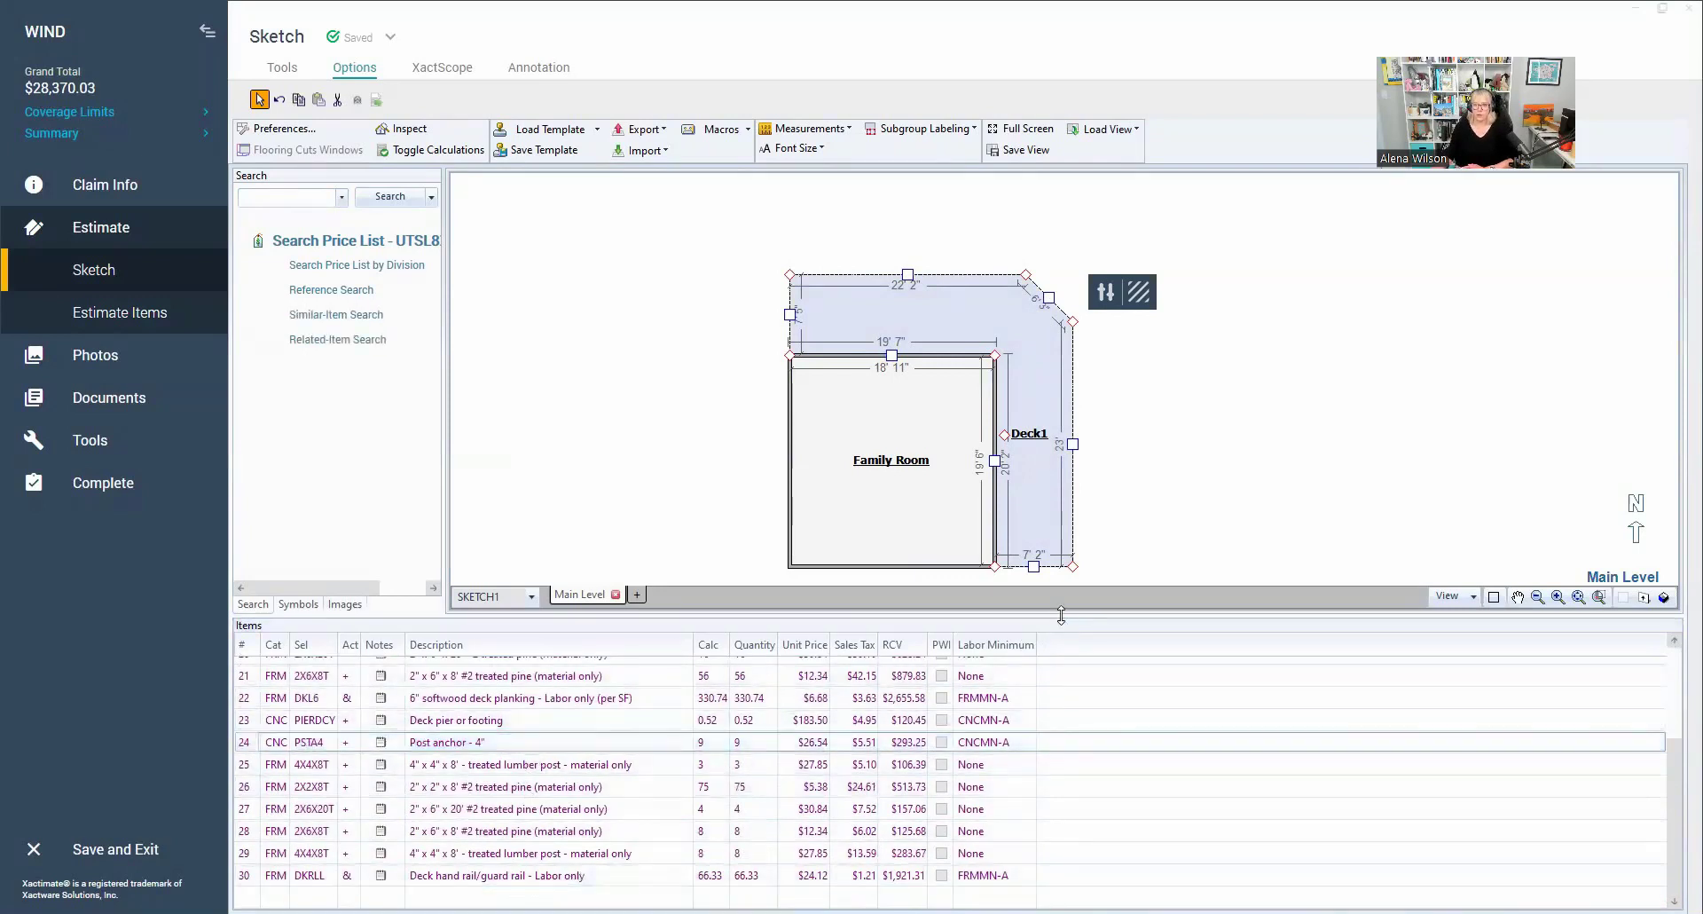
left_click_drag(1057, 612, 1060, 794)
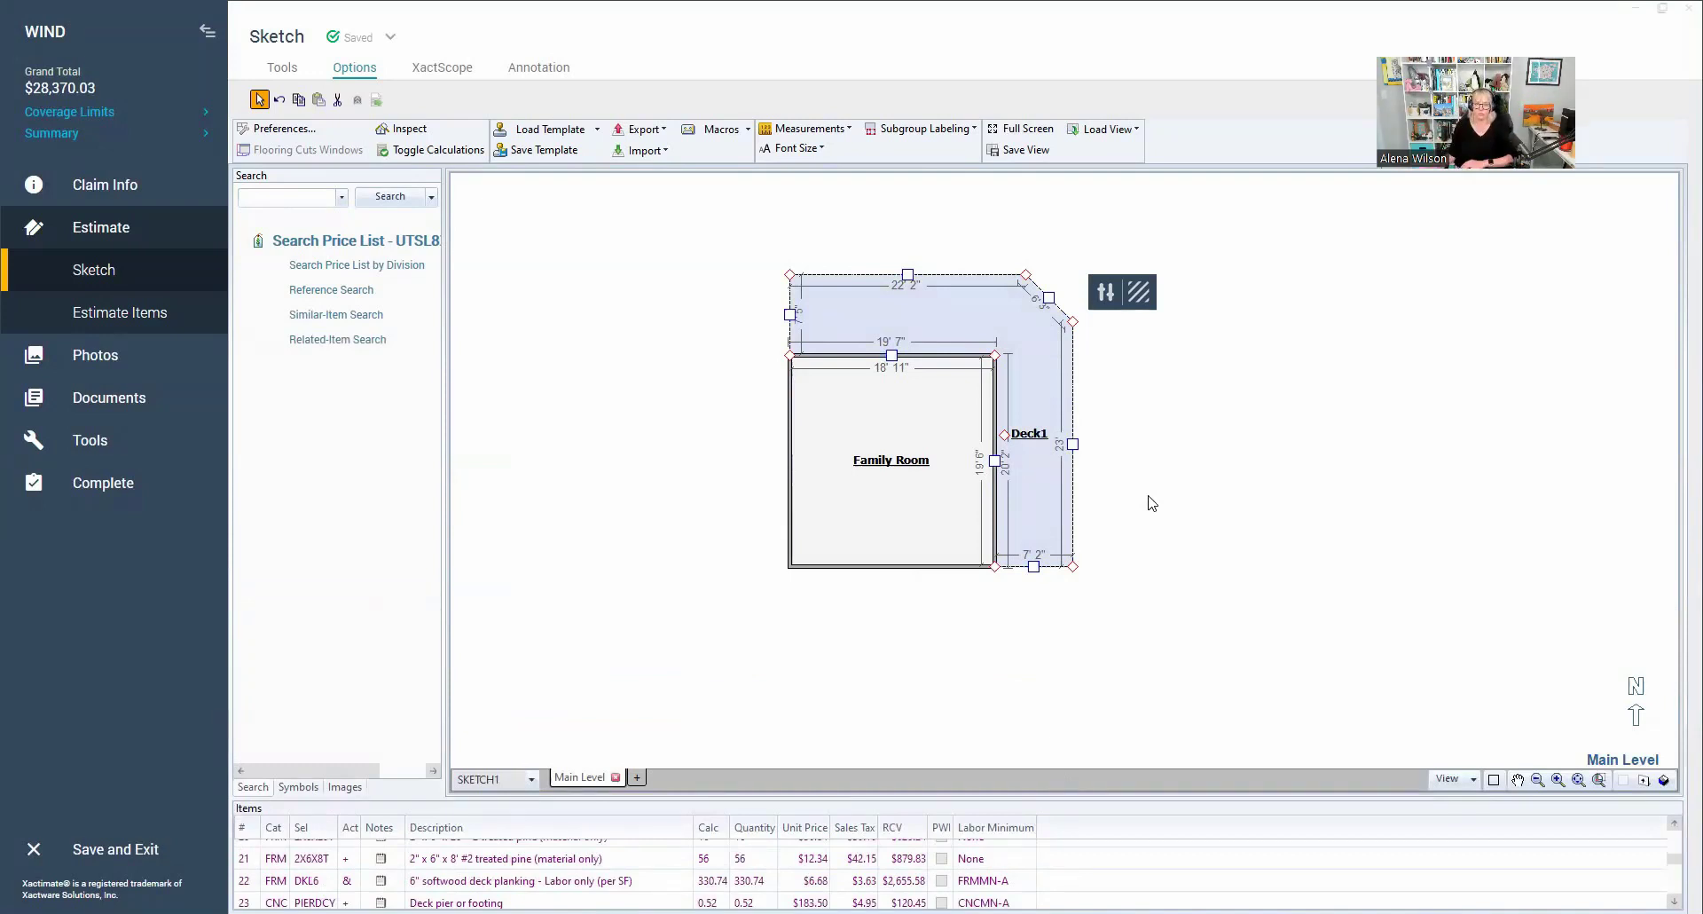
Step: View the deck in 3-D from low and high angles, then check Deck1's measurements in plan view
key("ctrl+3")
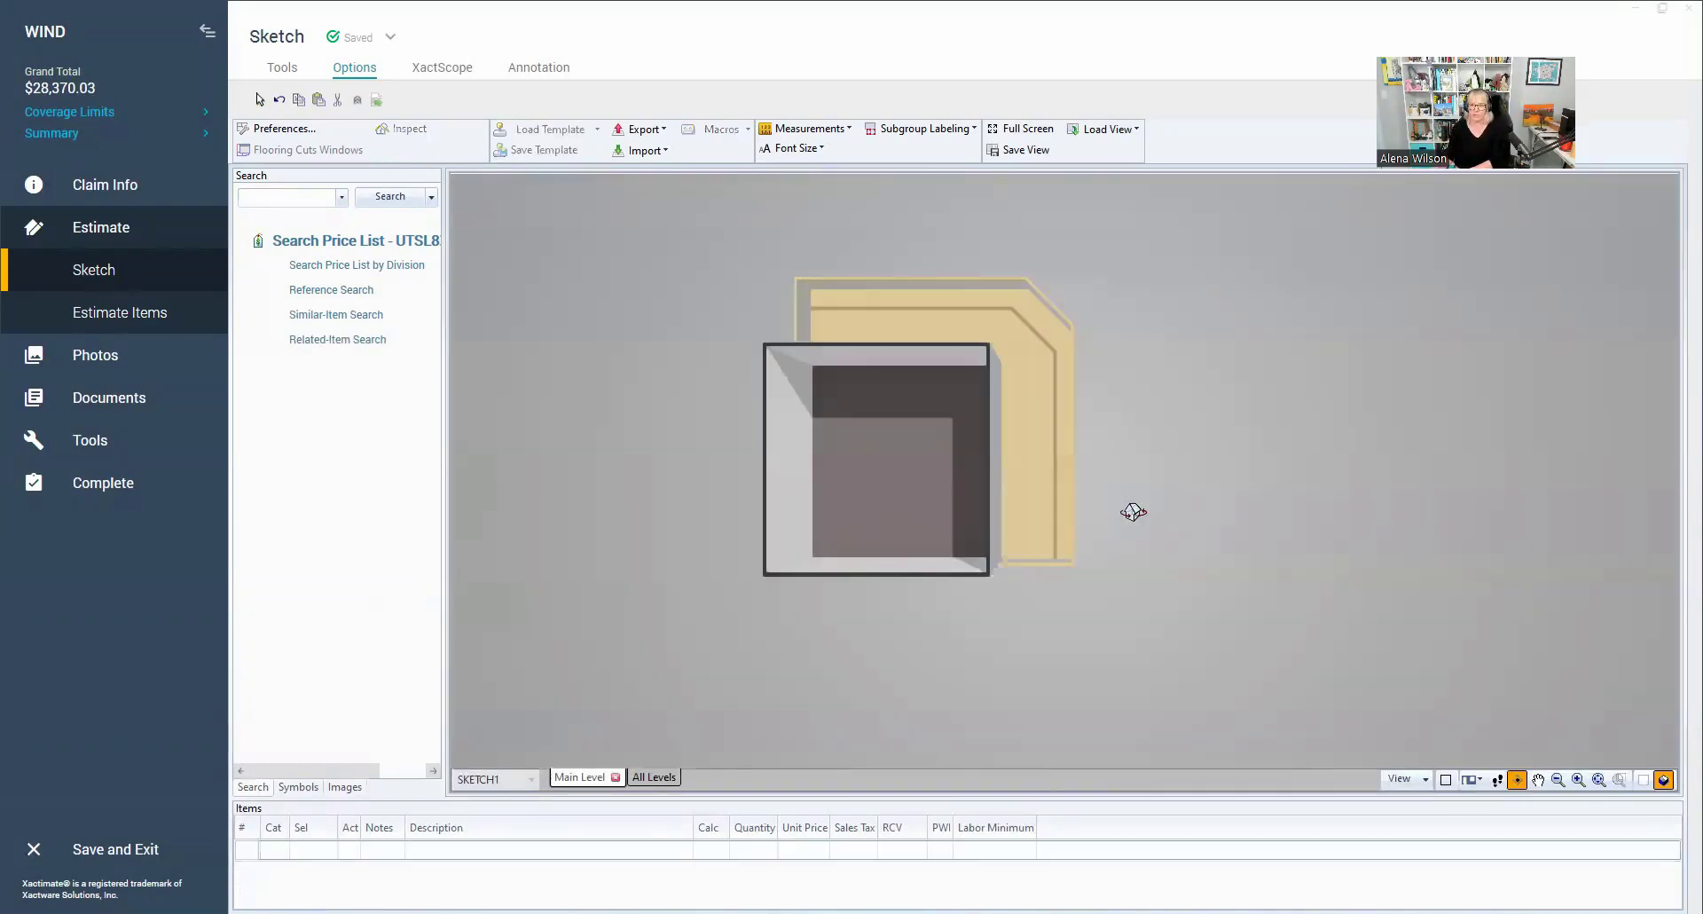
mouse_move(1140, 566)
left_mouse_down()
mouse_move(1100, 586)
mouse_move(1020, 541)
left_mouse_up()
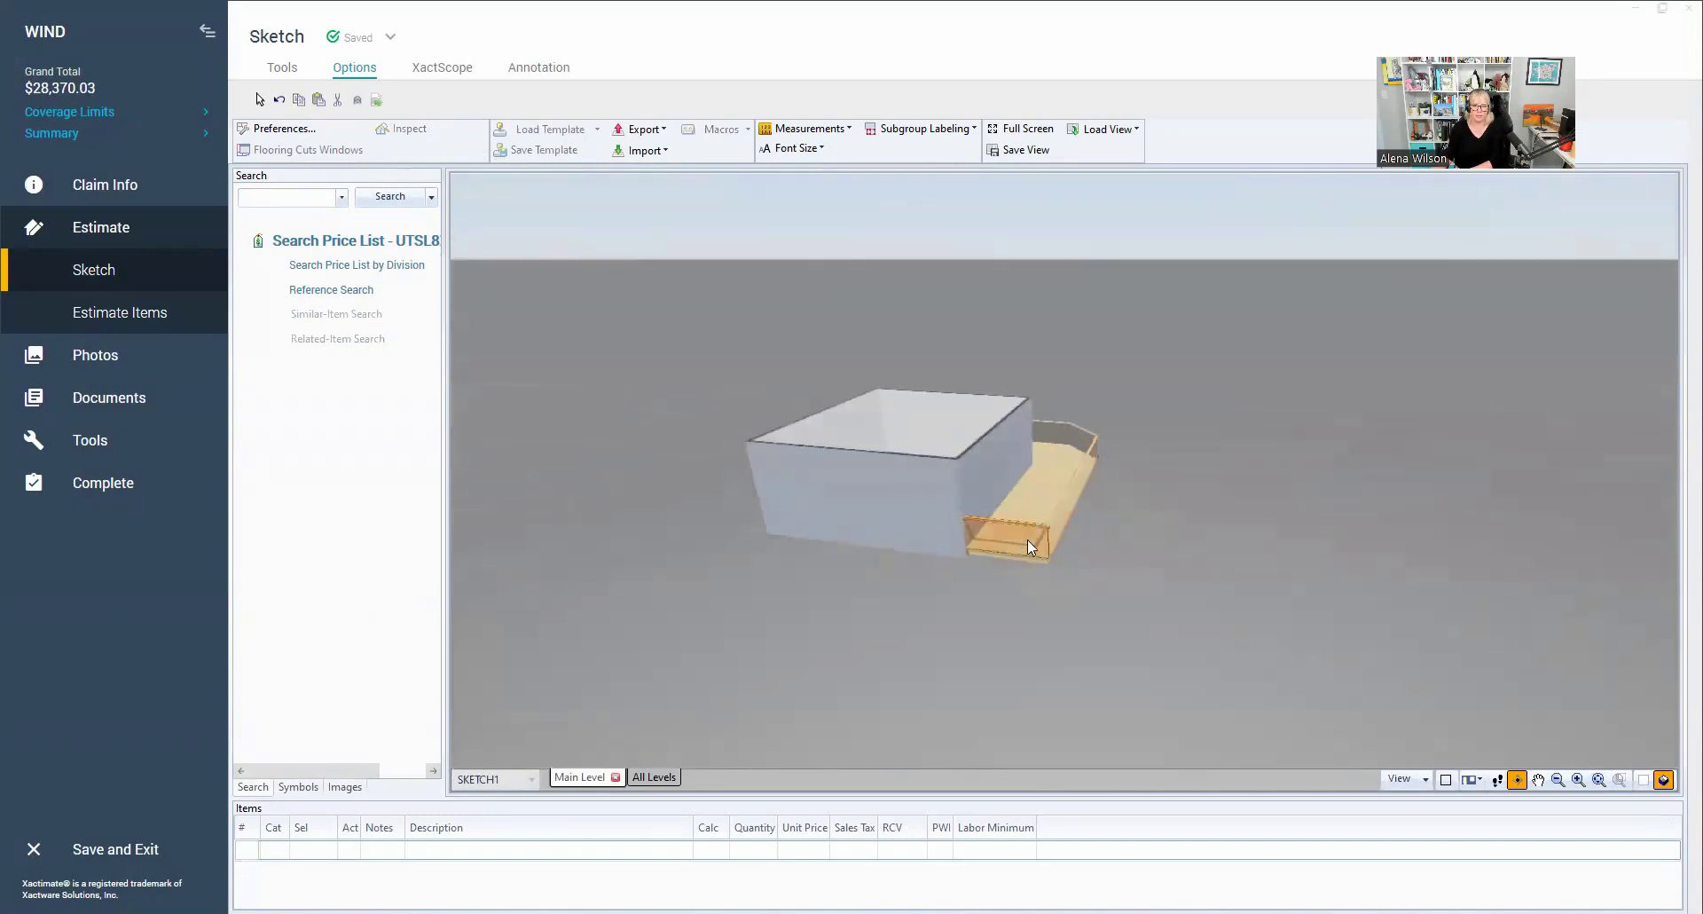
left_click_drag(1142, 586, 1175, 686)
key("Escape")
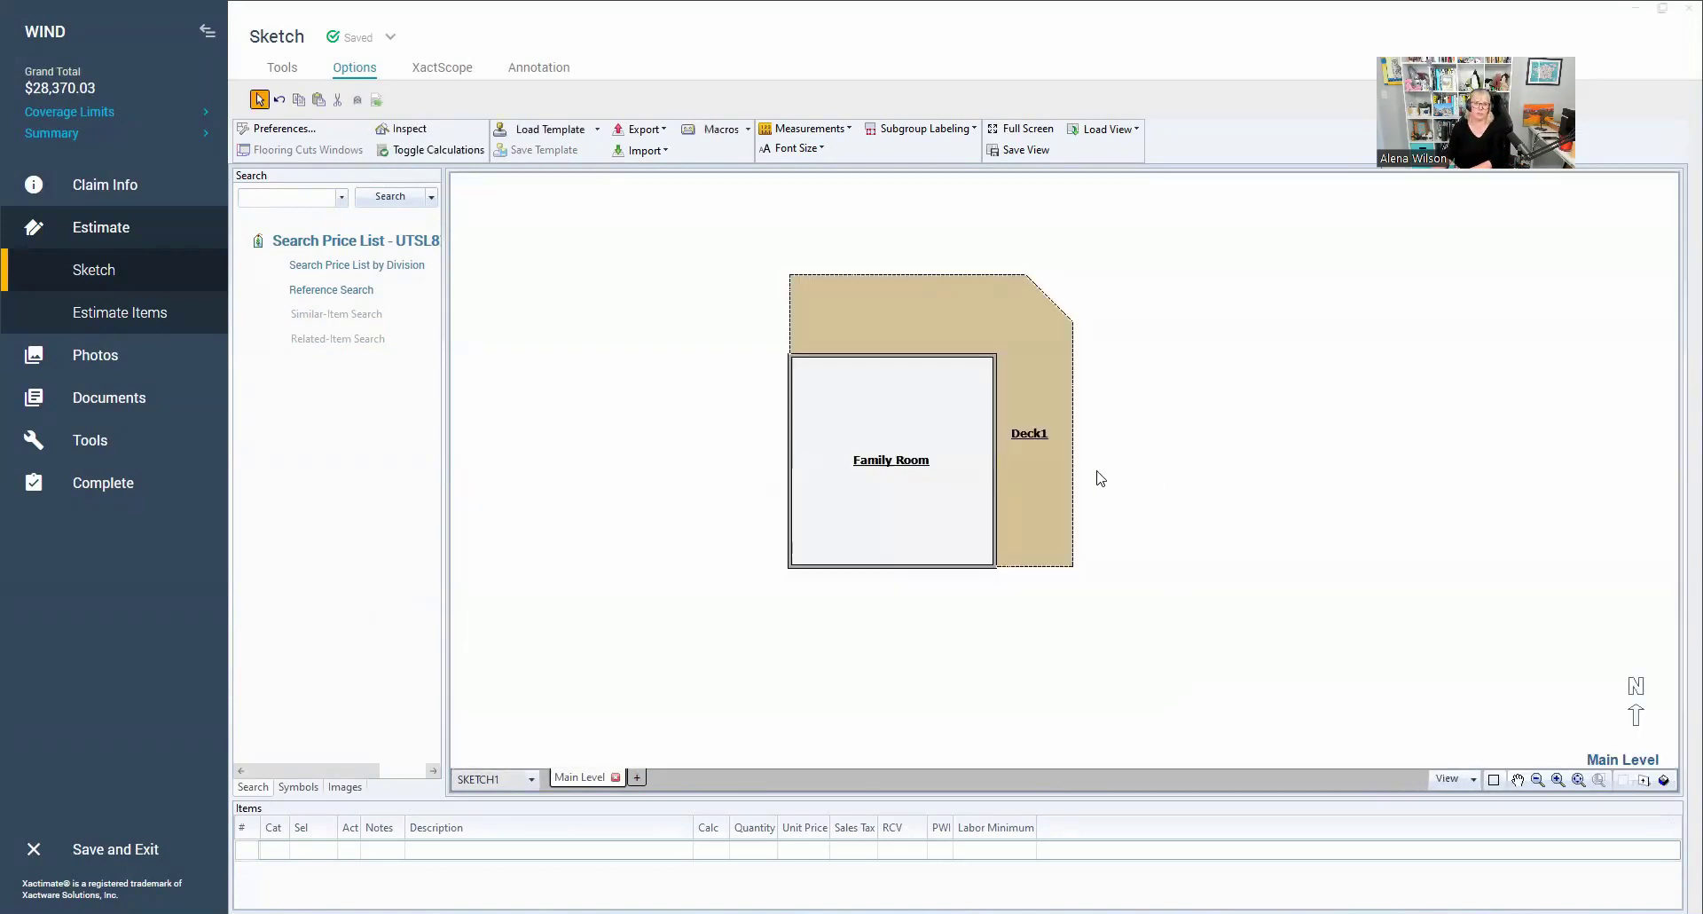
left_click(1029, 470)
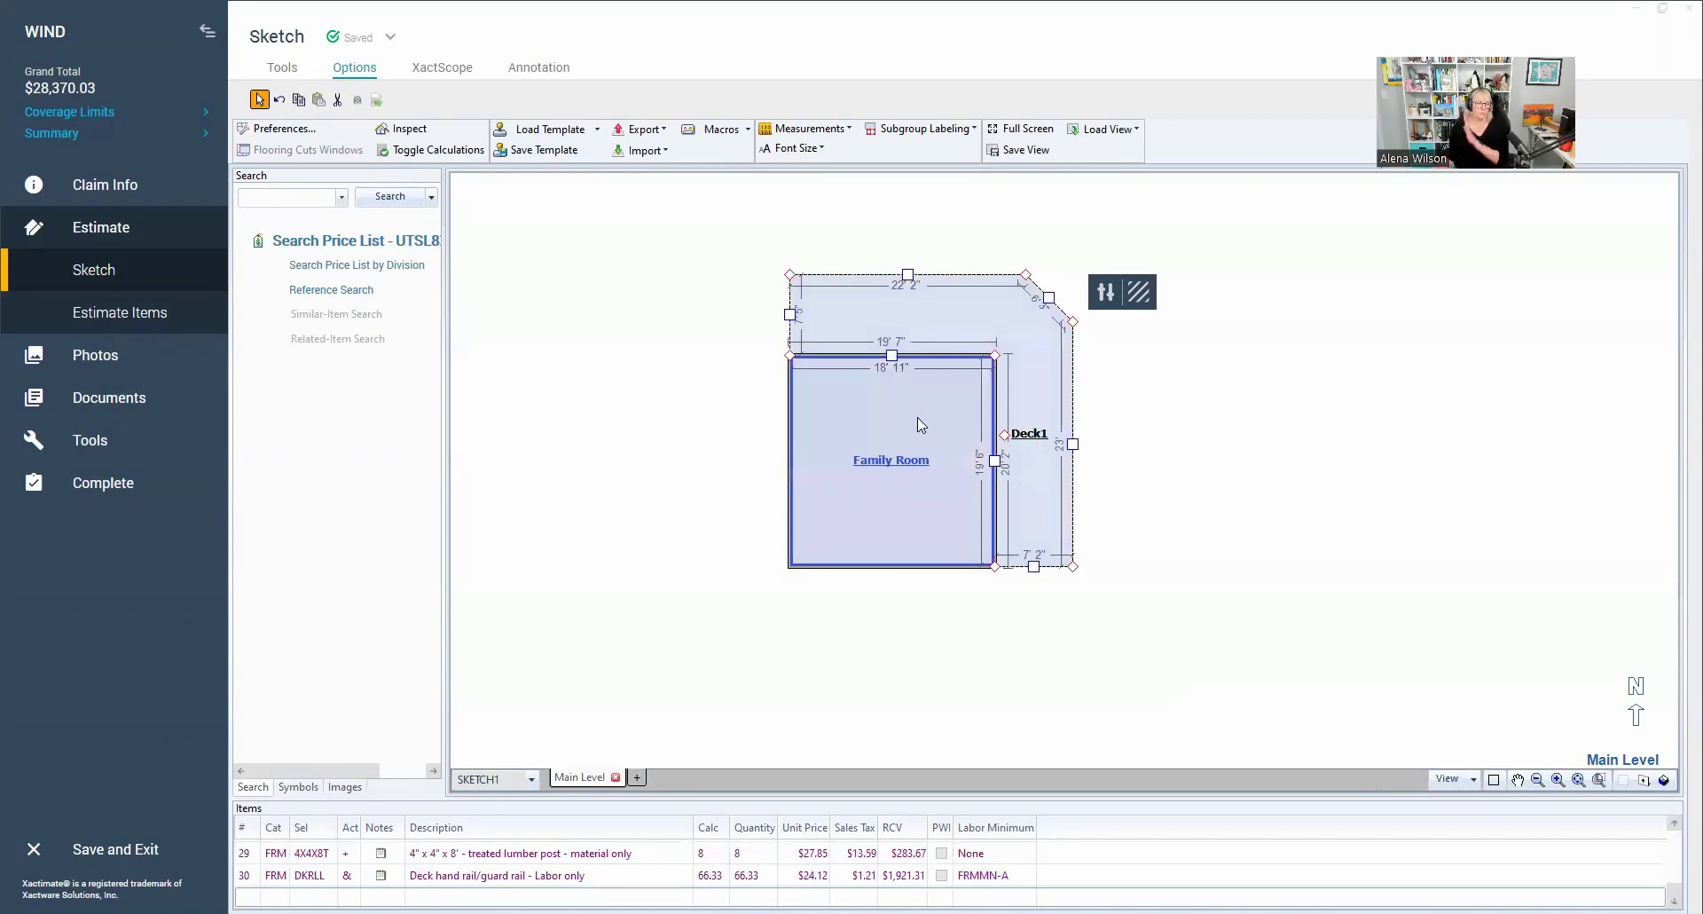
left_click(1126, 411)
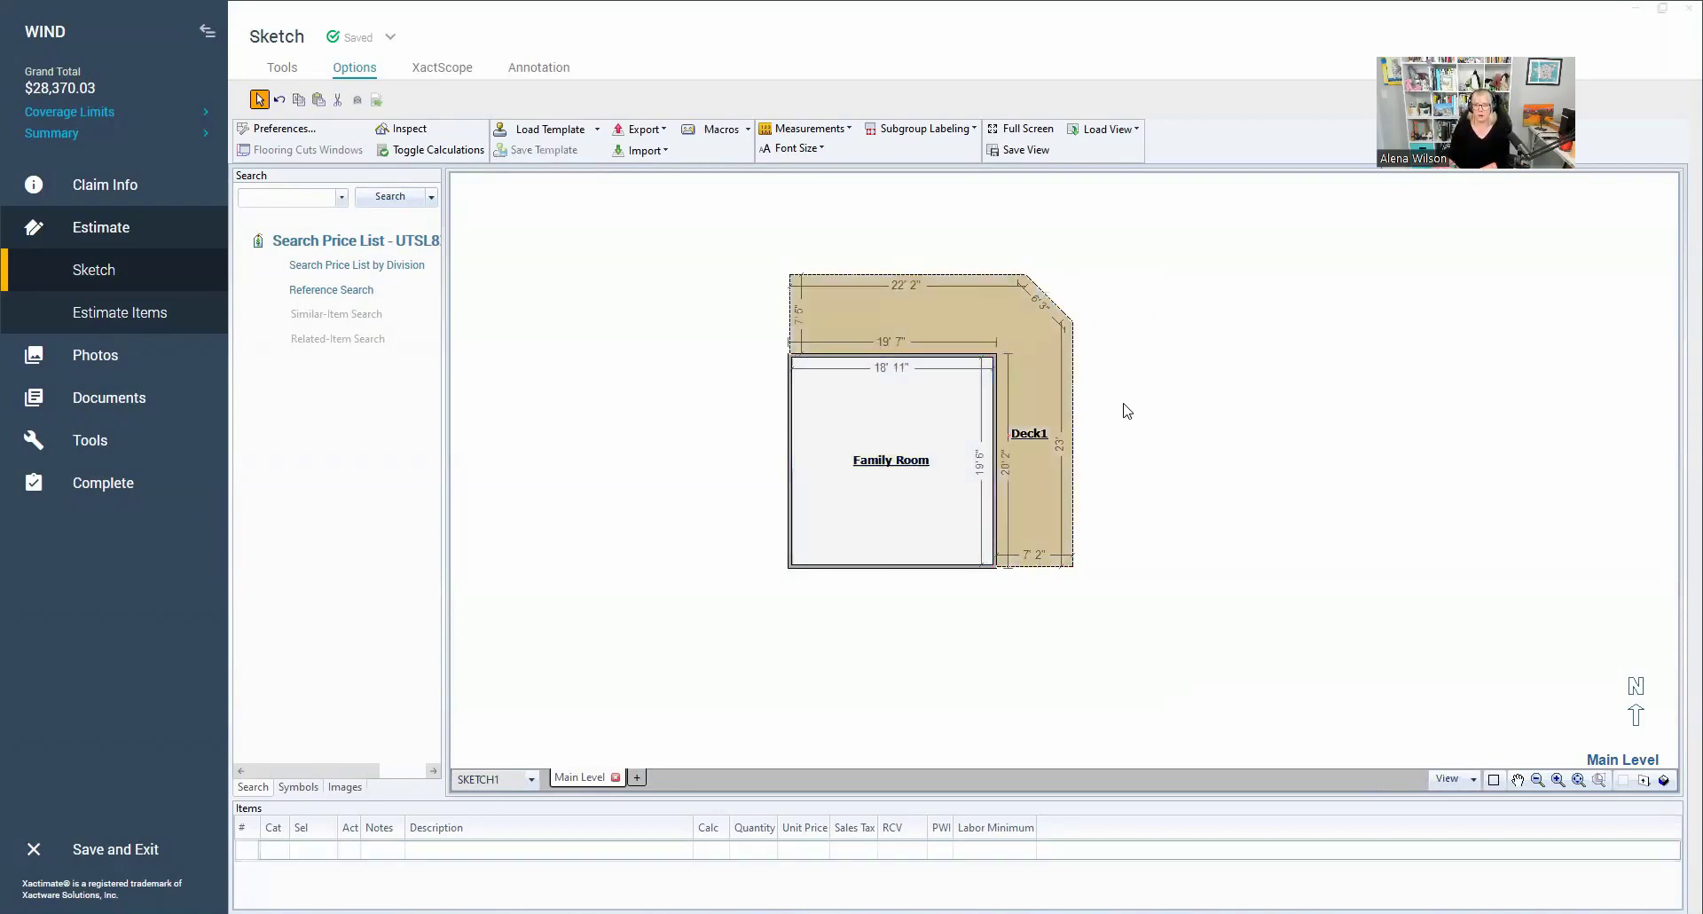
Step: Set the View Properties 3D Details style from Textured to Classic
right_click(1127, 410)
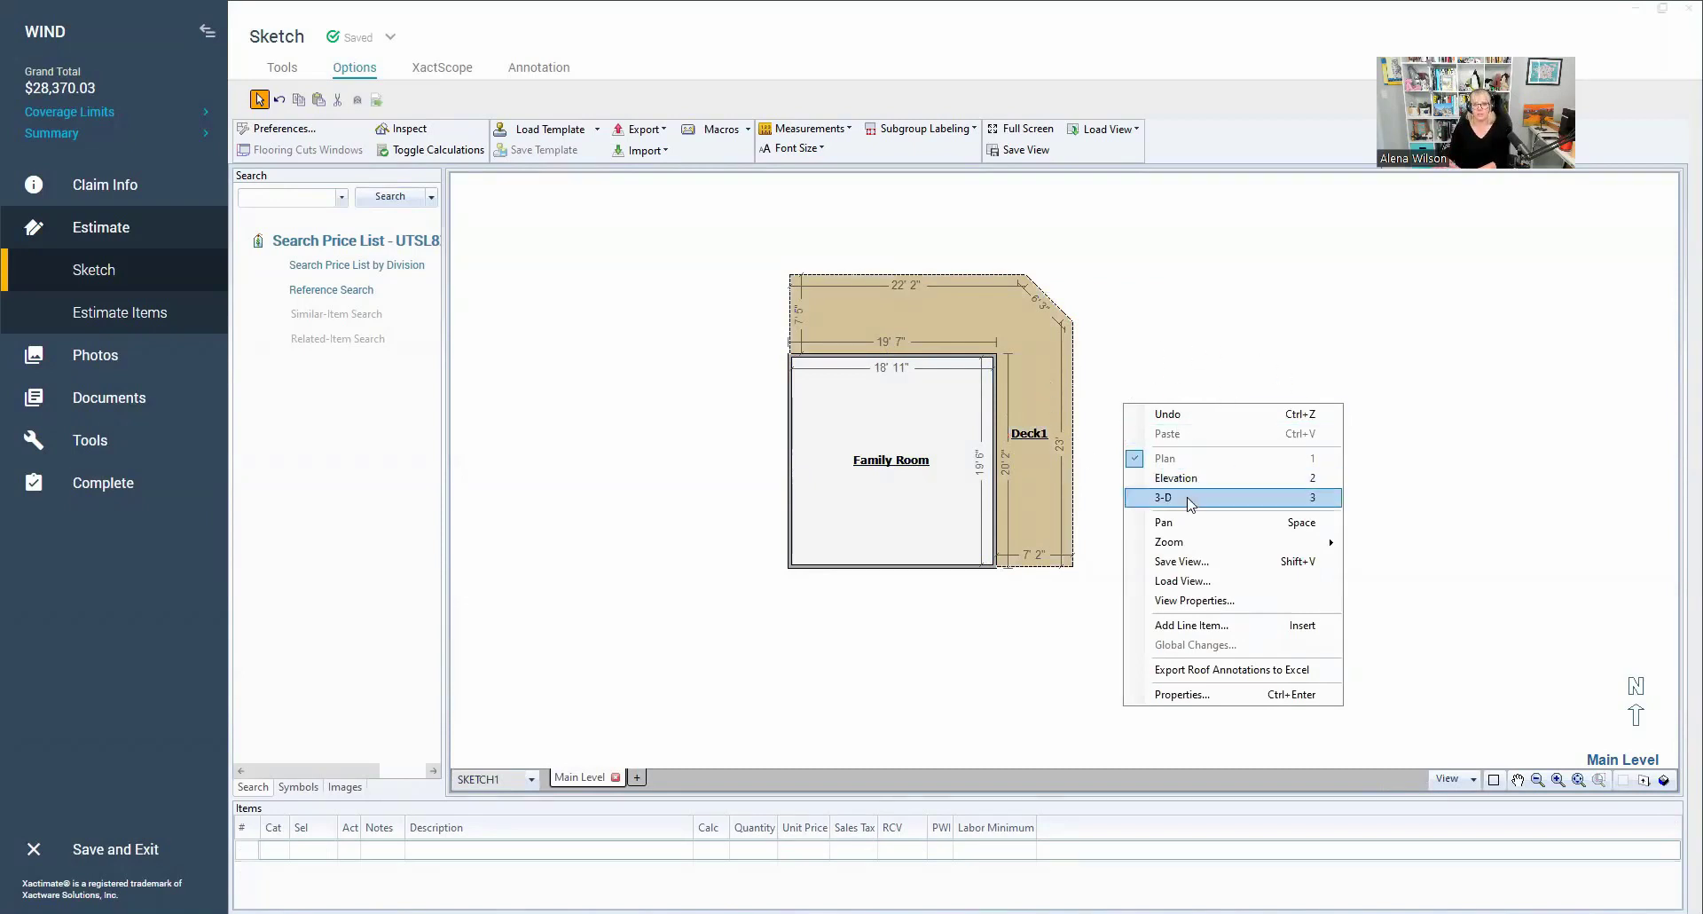
left_click(1189, 601)
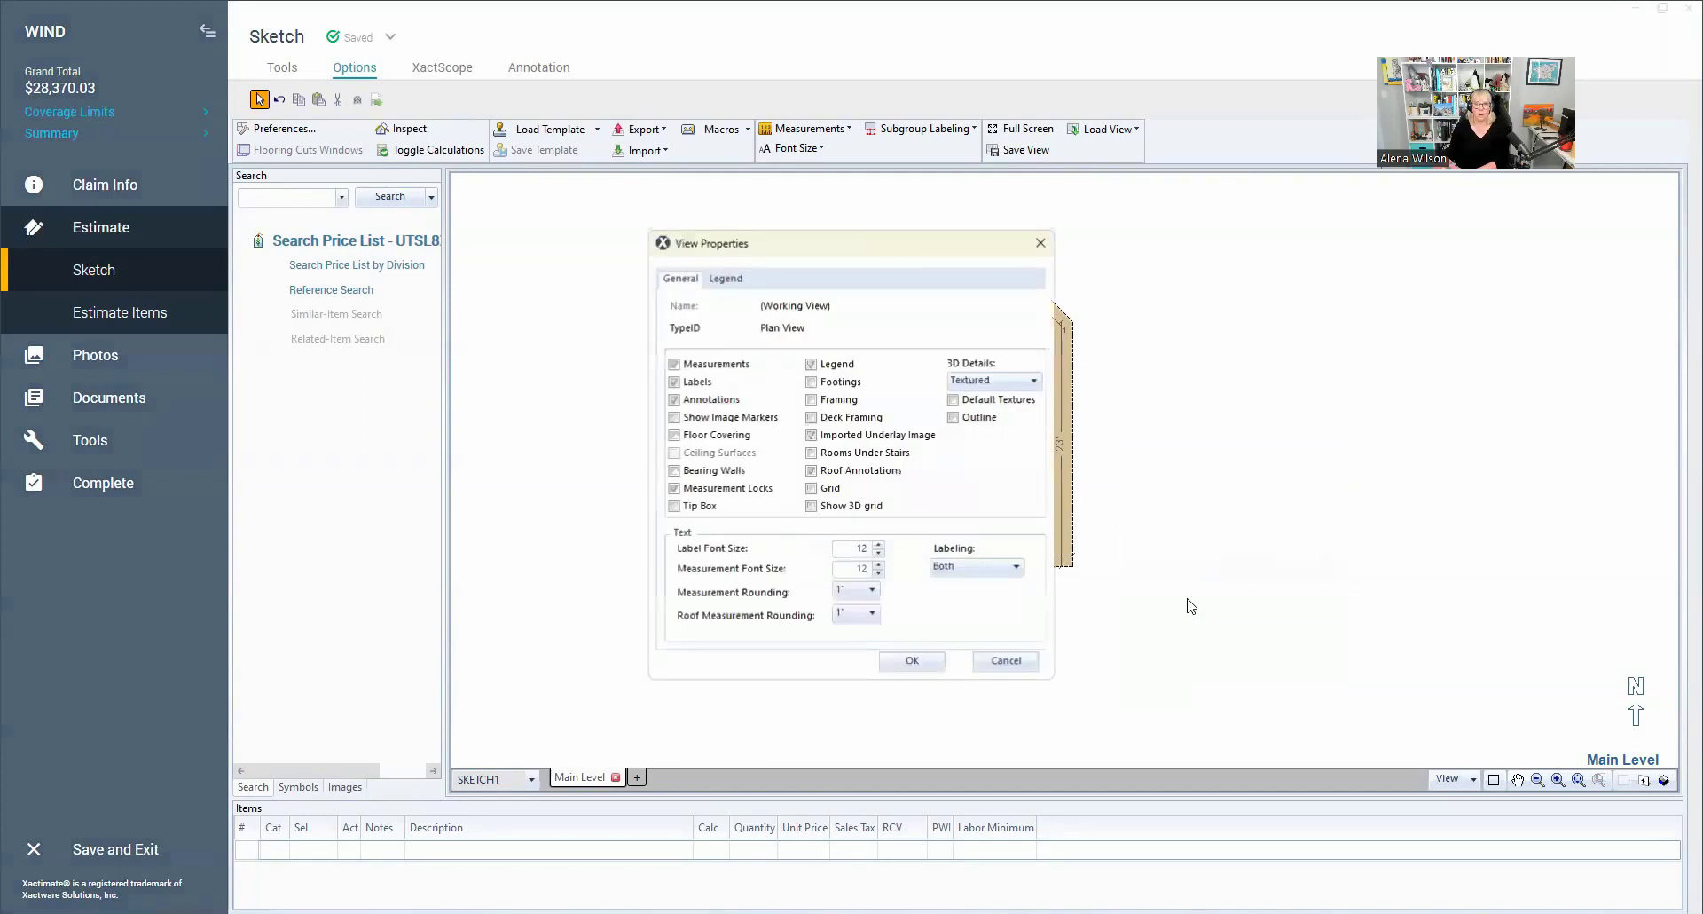
left_click(999, 381)
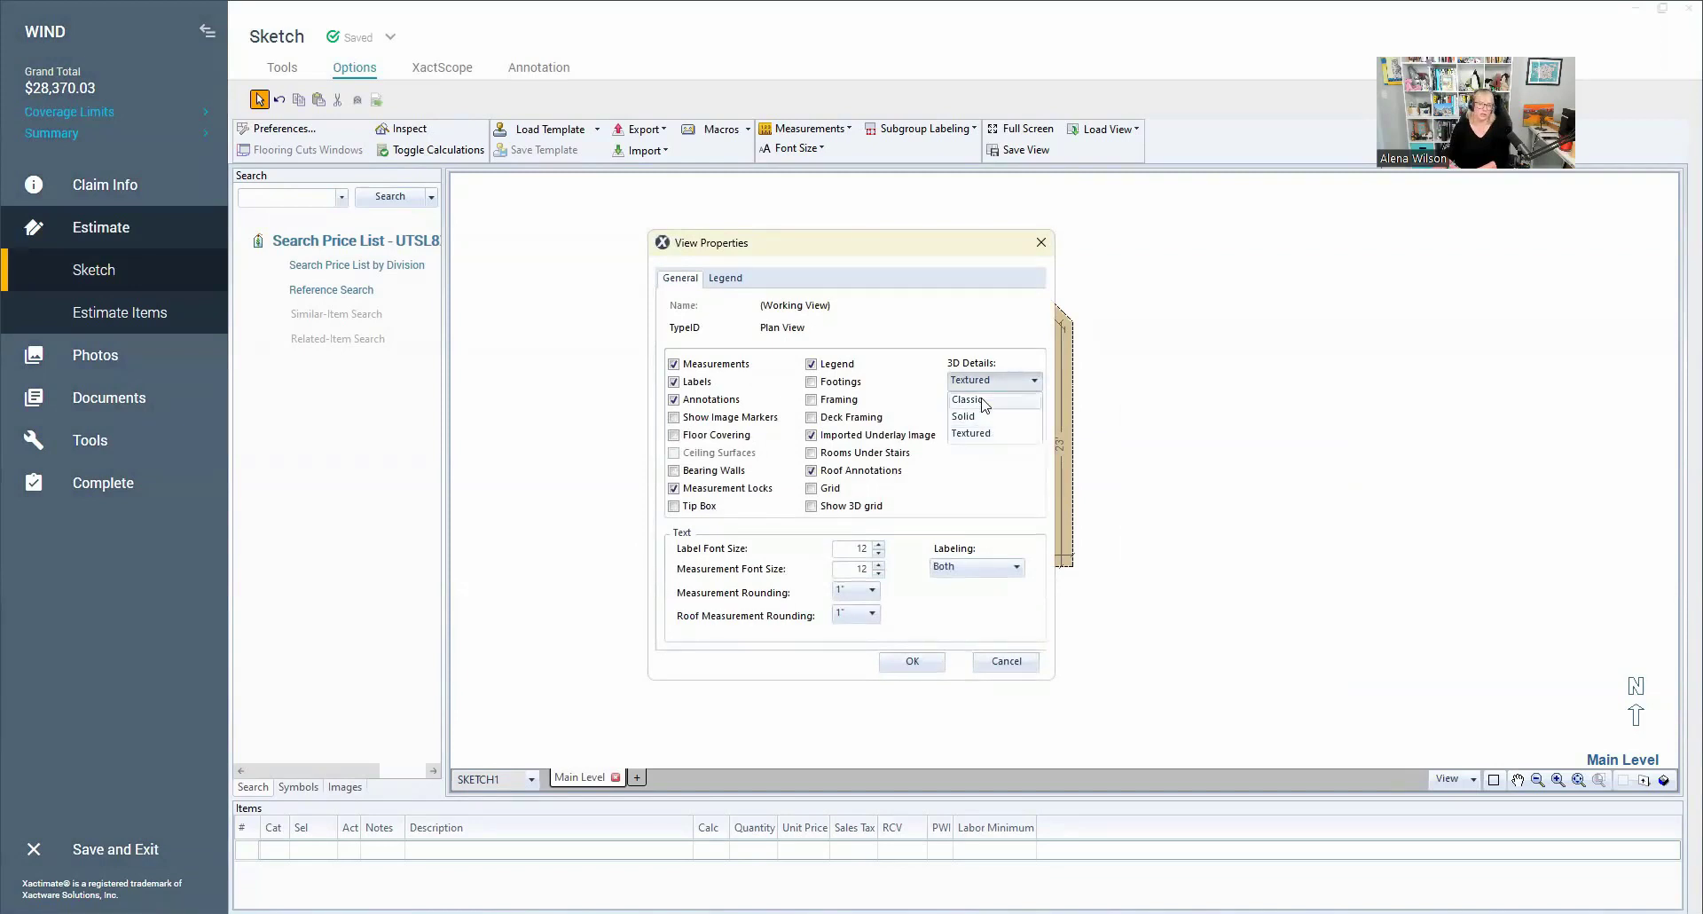
left_click(984, 401)
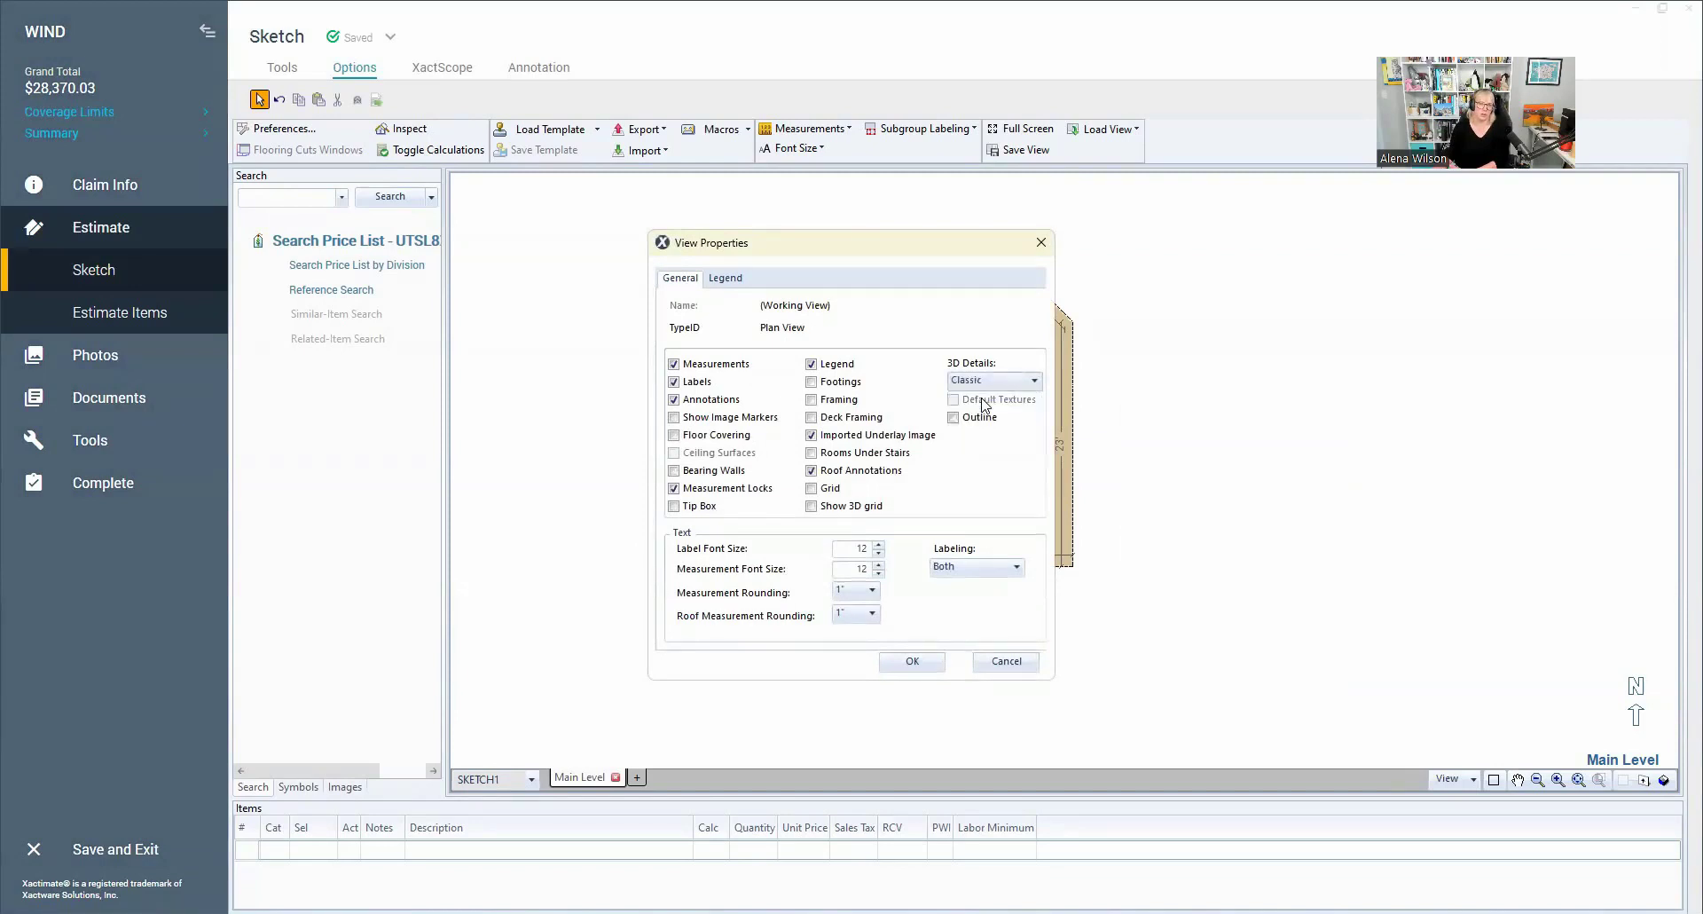
left_click(910, 661)
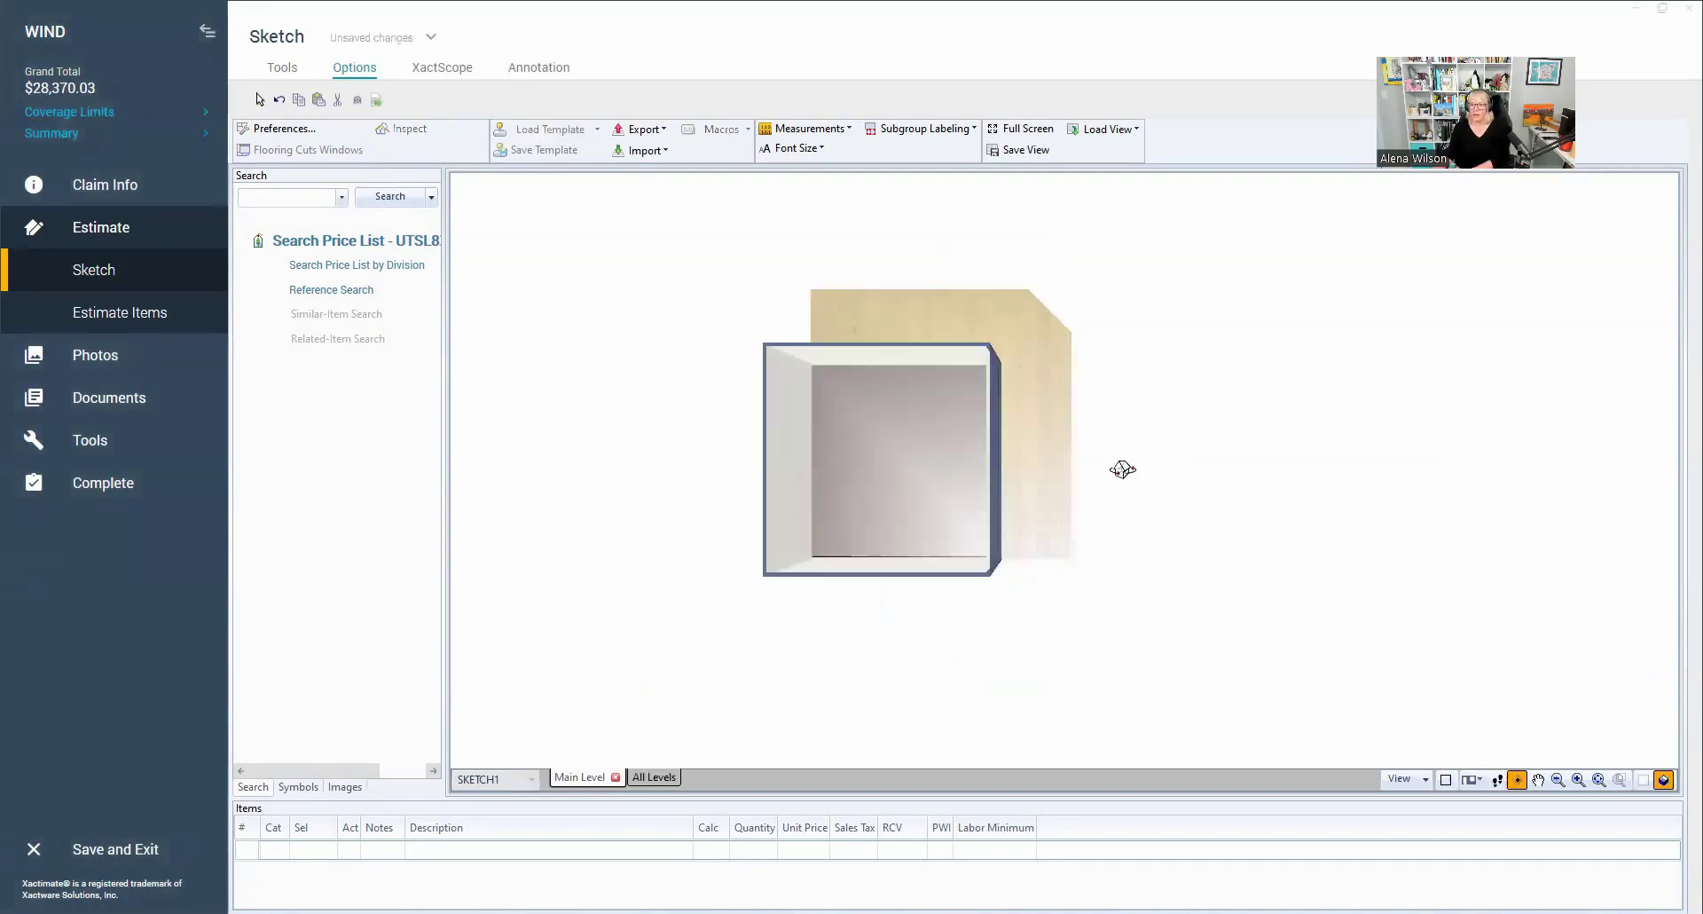
Step: Orbit the Classic 3-D model to a low side angle, then return to the Main Level plan
left_click_drag(1098, 430, 1097, 522)
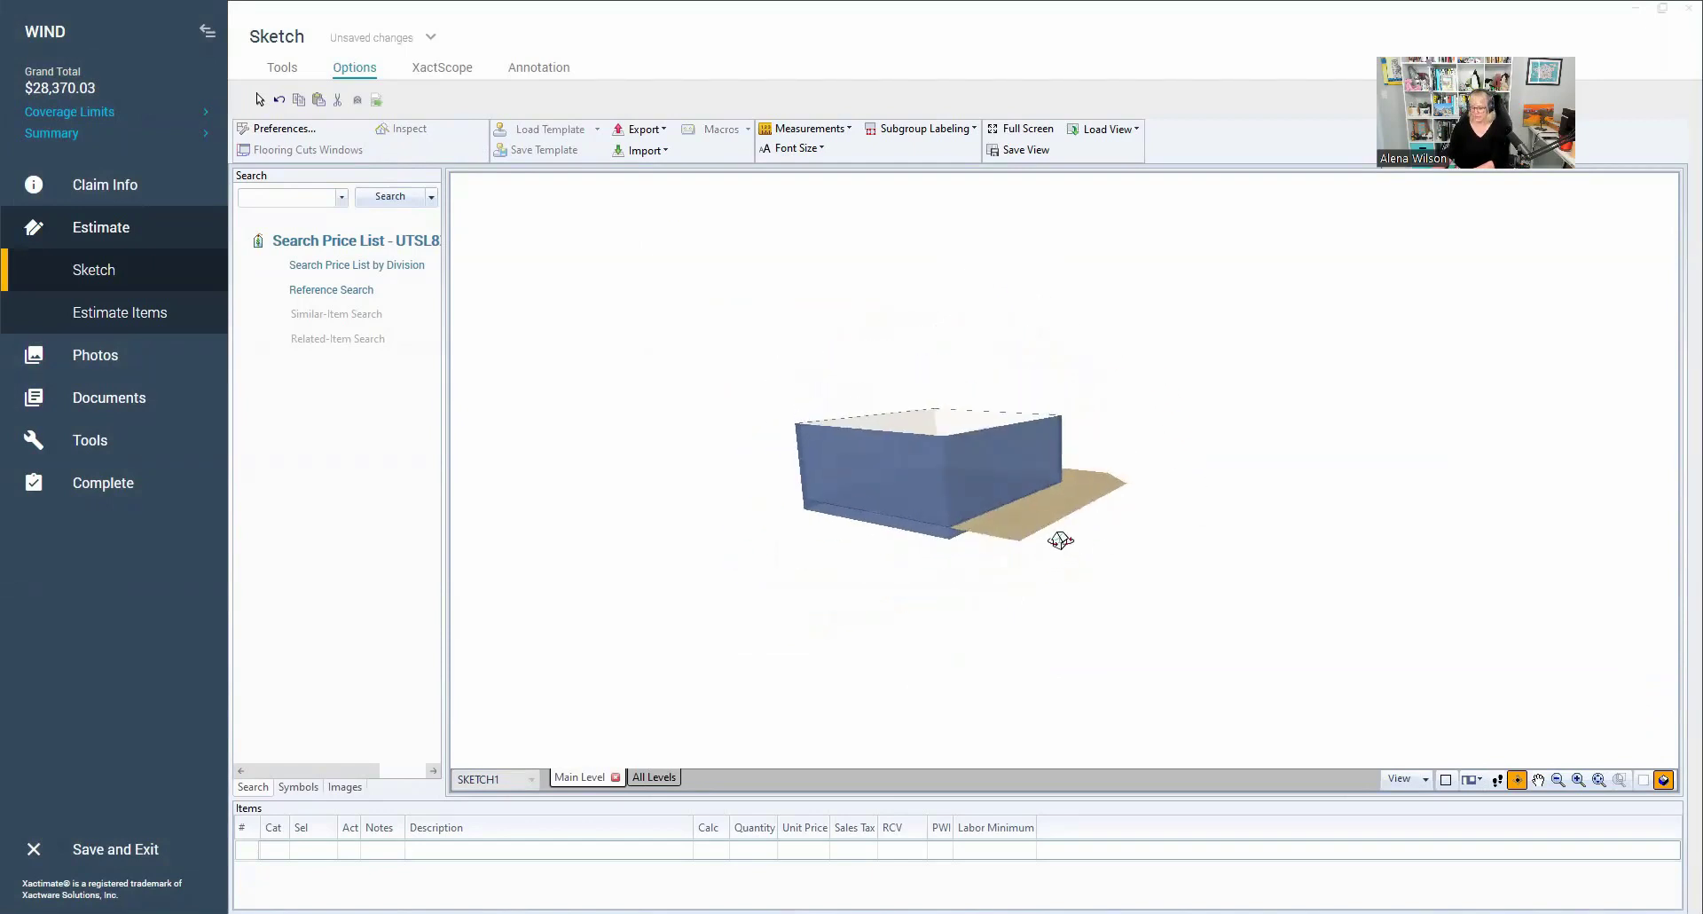
key("Escape")
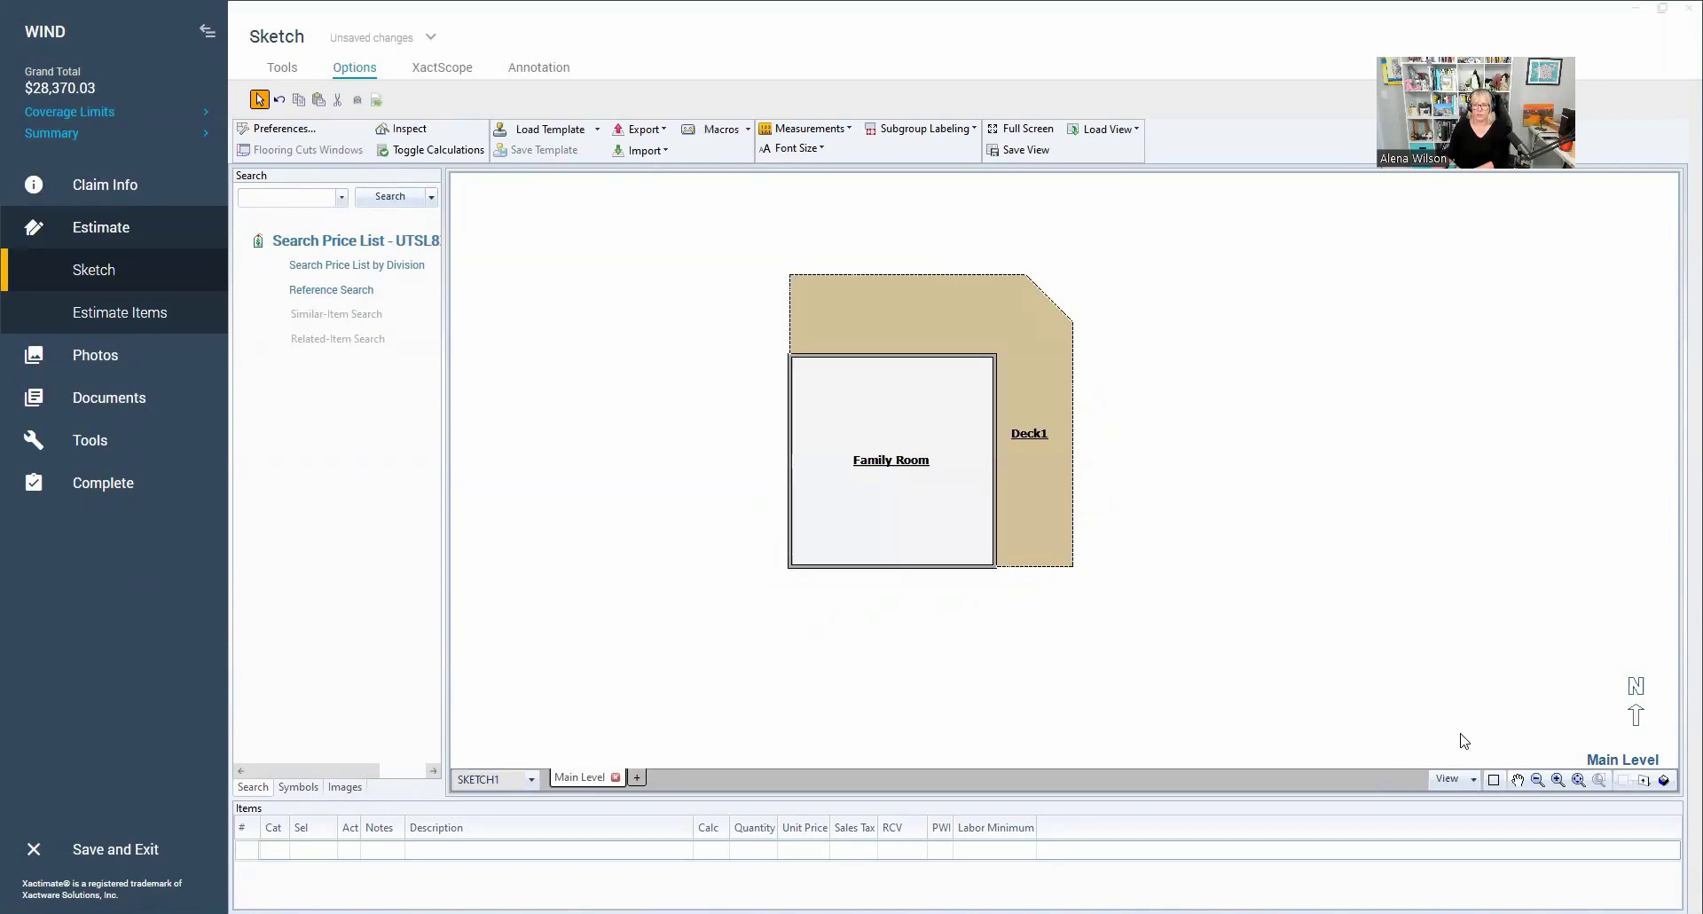
Step: Show Deck1's framing, orbit around its footings and railings in 3D, then return to plan
left_click(1457, 786)
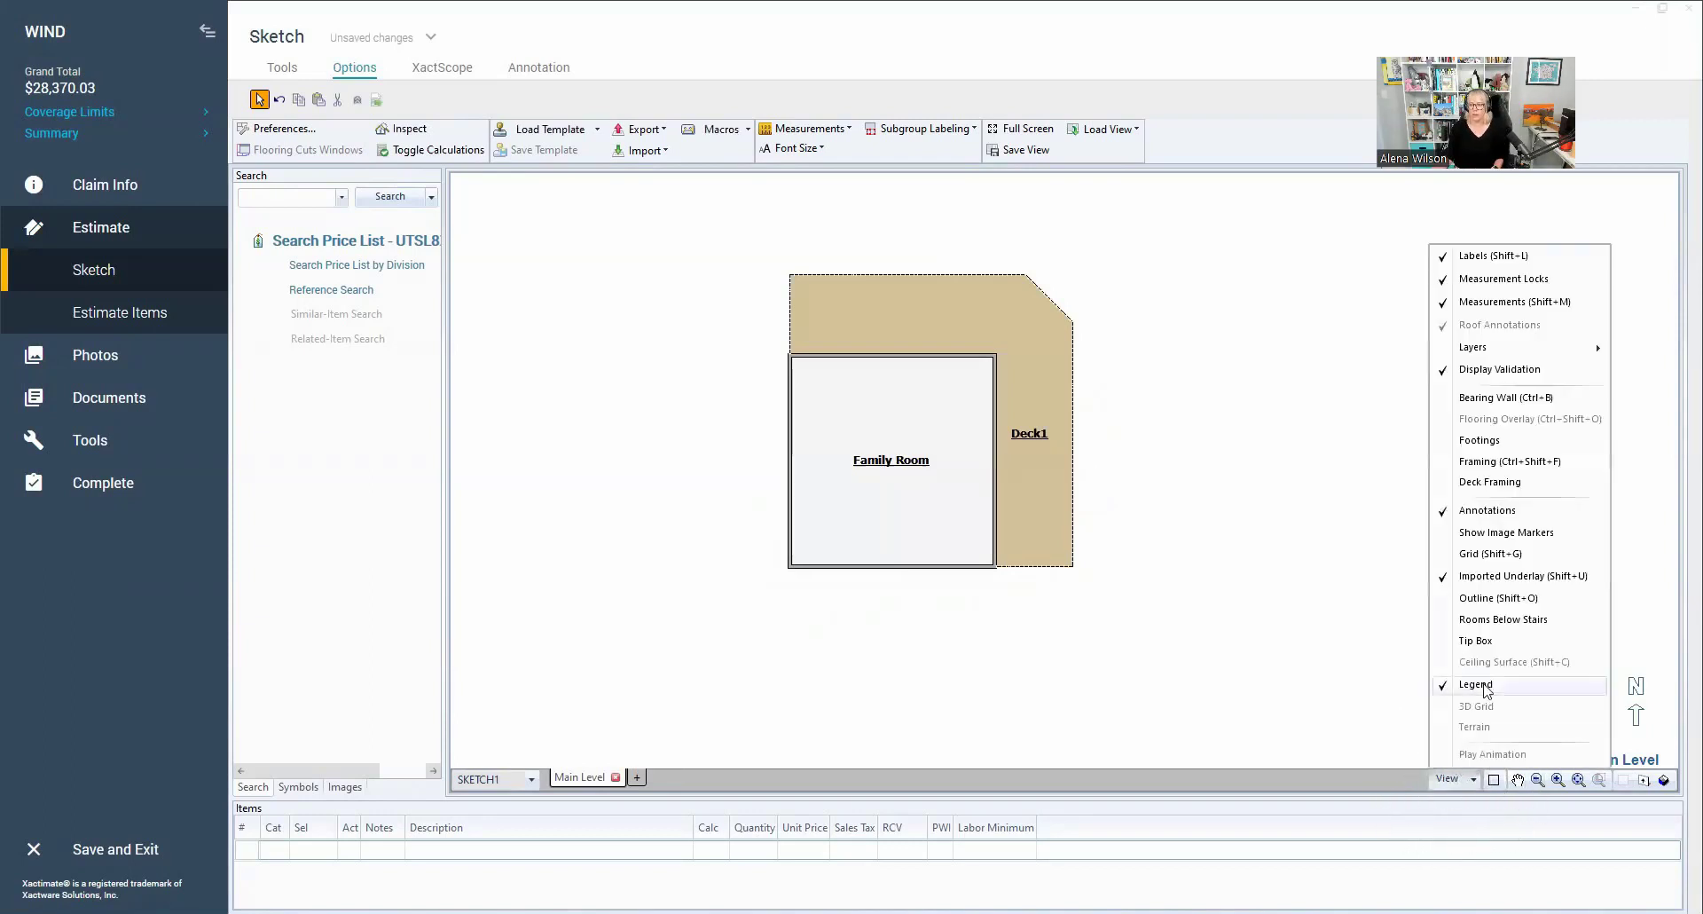
left_click(1486, 485)
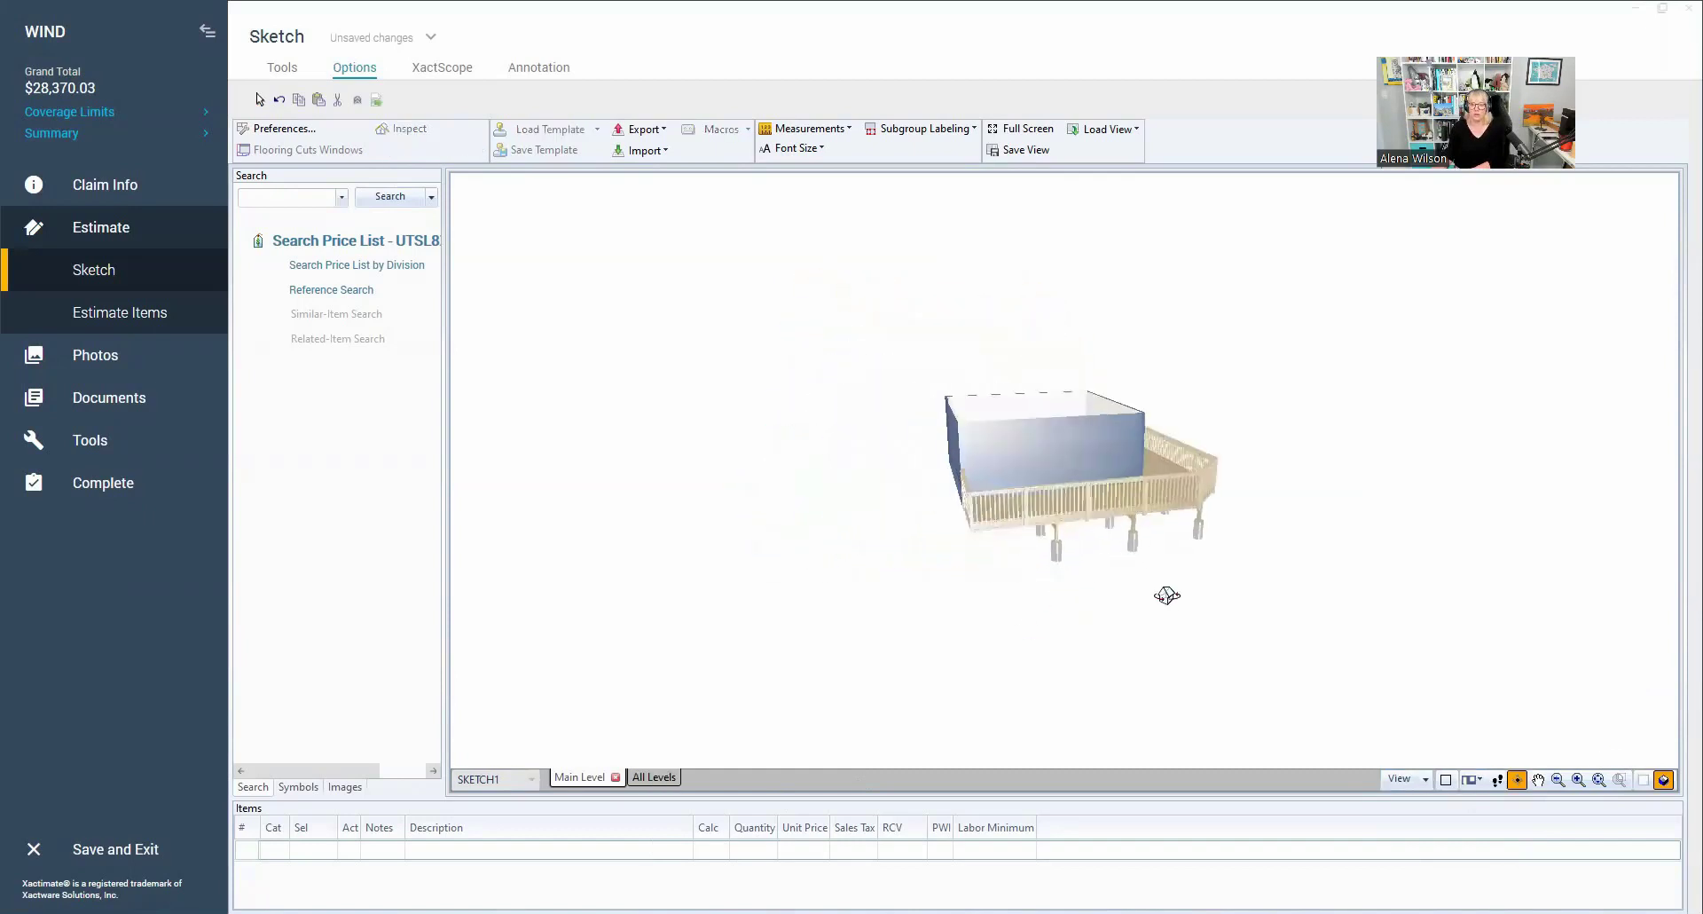
left_click_drag(1167, 597, 1072, 571)
left_click_drag(1098, 639, 1118, 502)
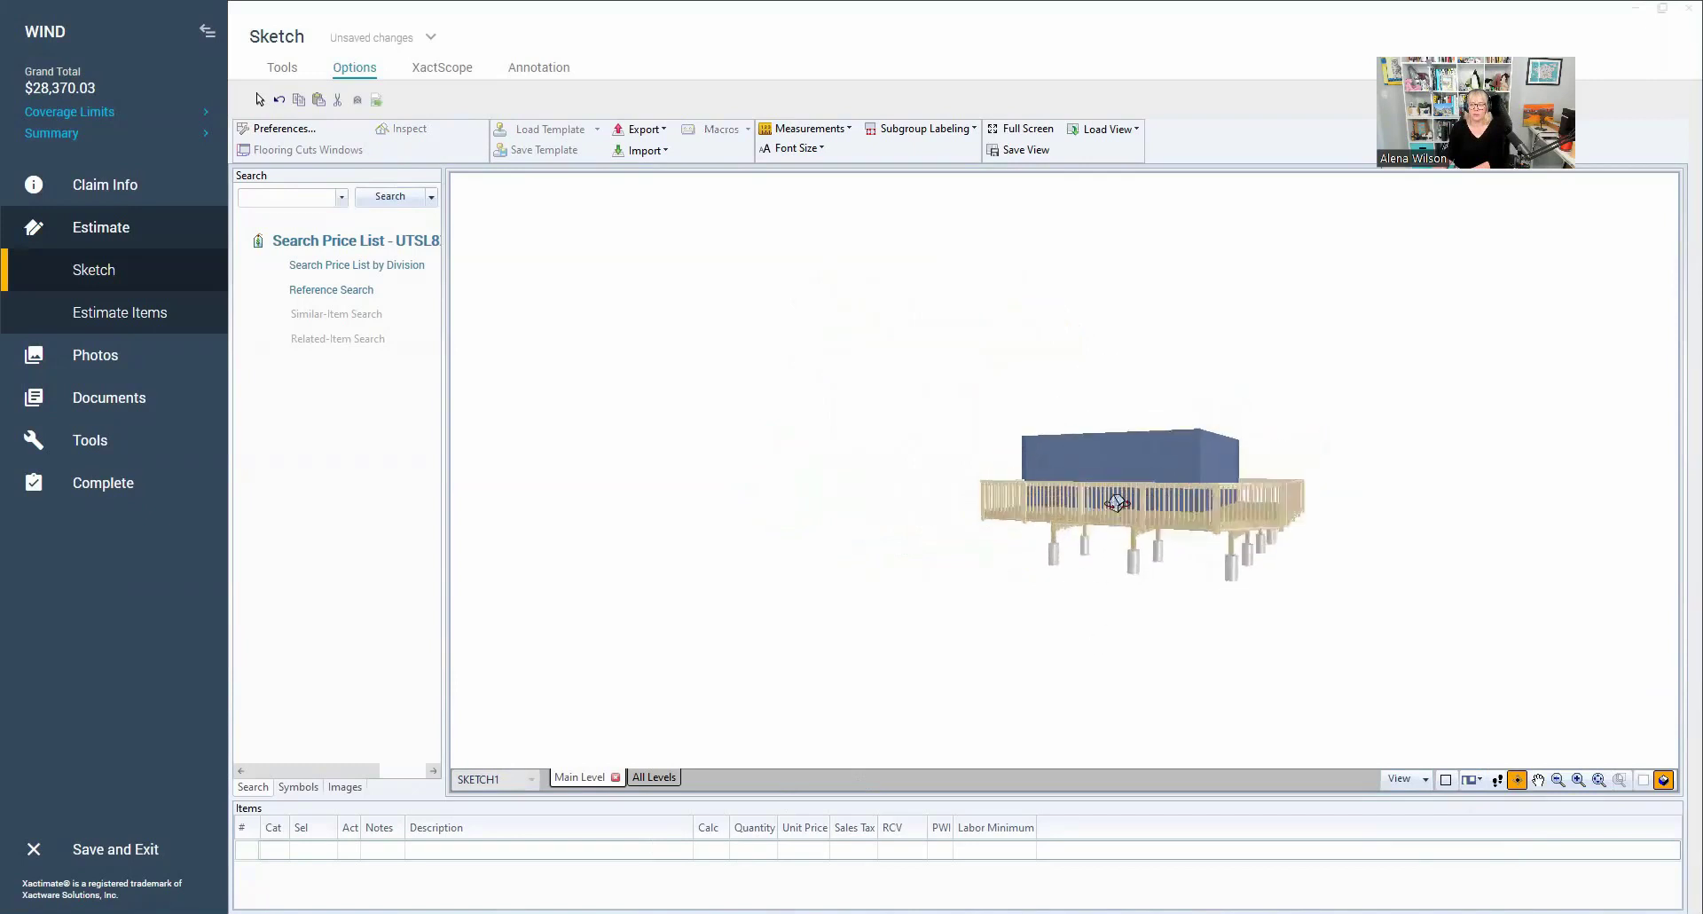
left_click_drag(1258, 597, 1201, 669)
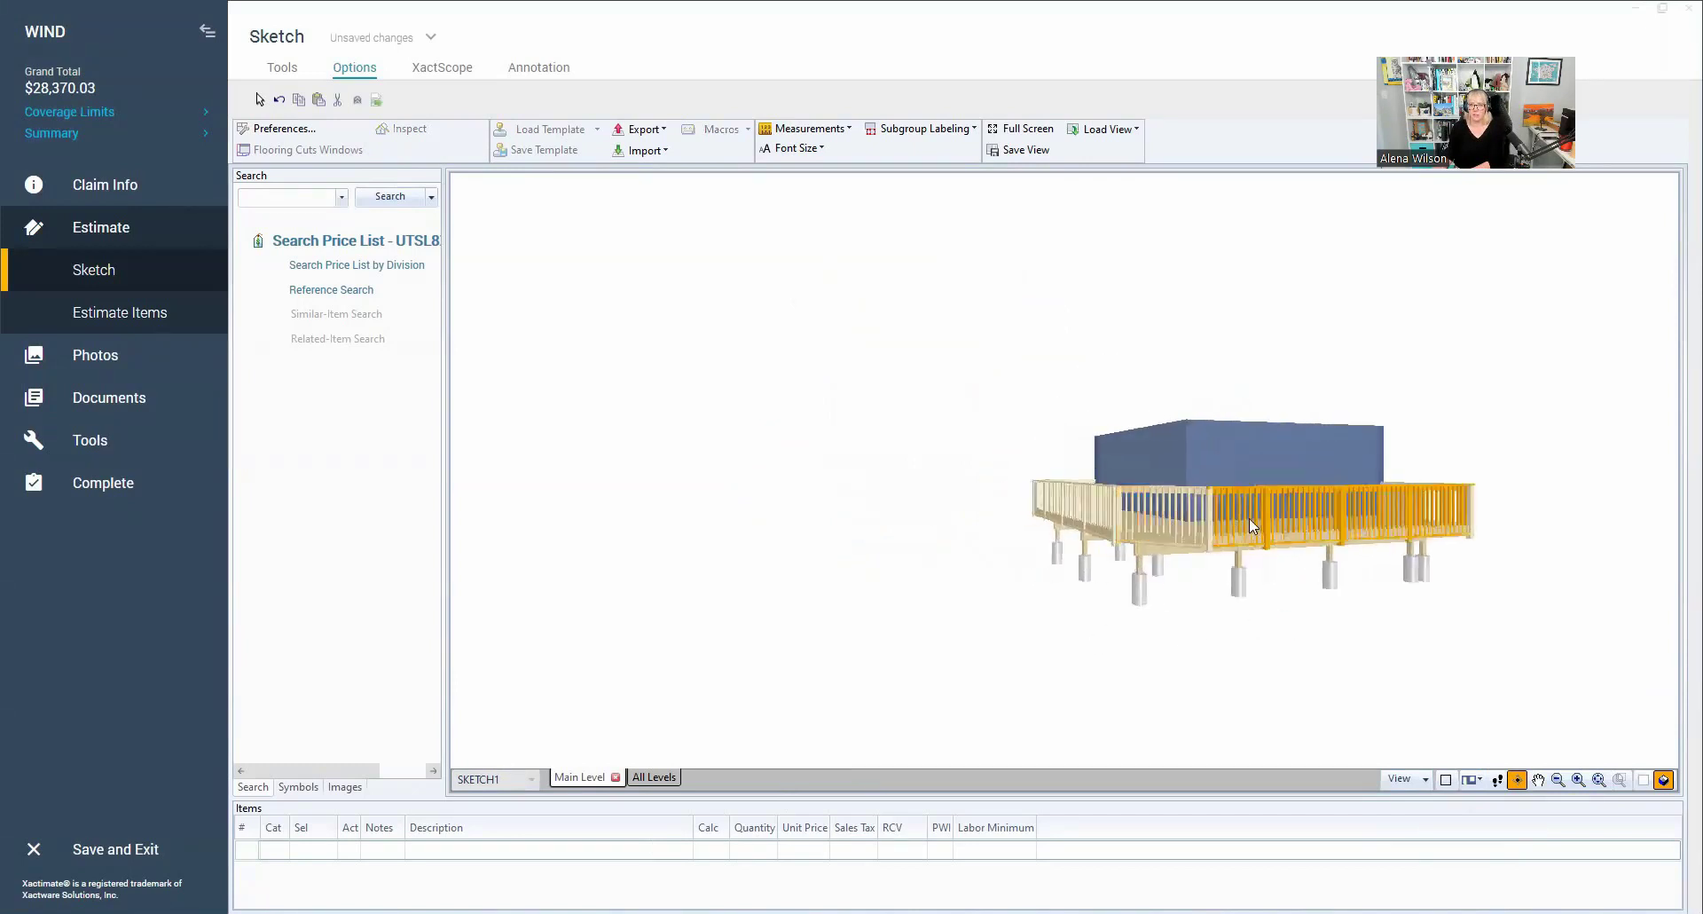
left_click_drag(1103, 613, 864, 634)
key("Escape")
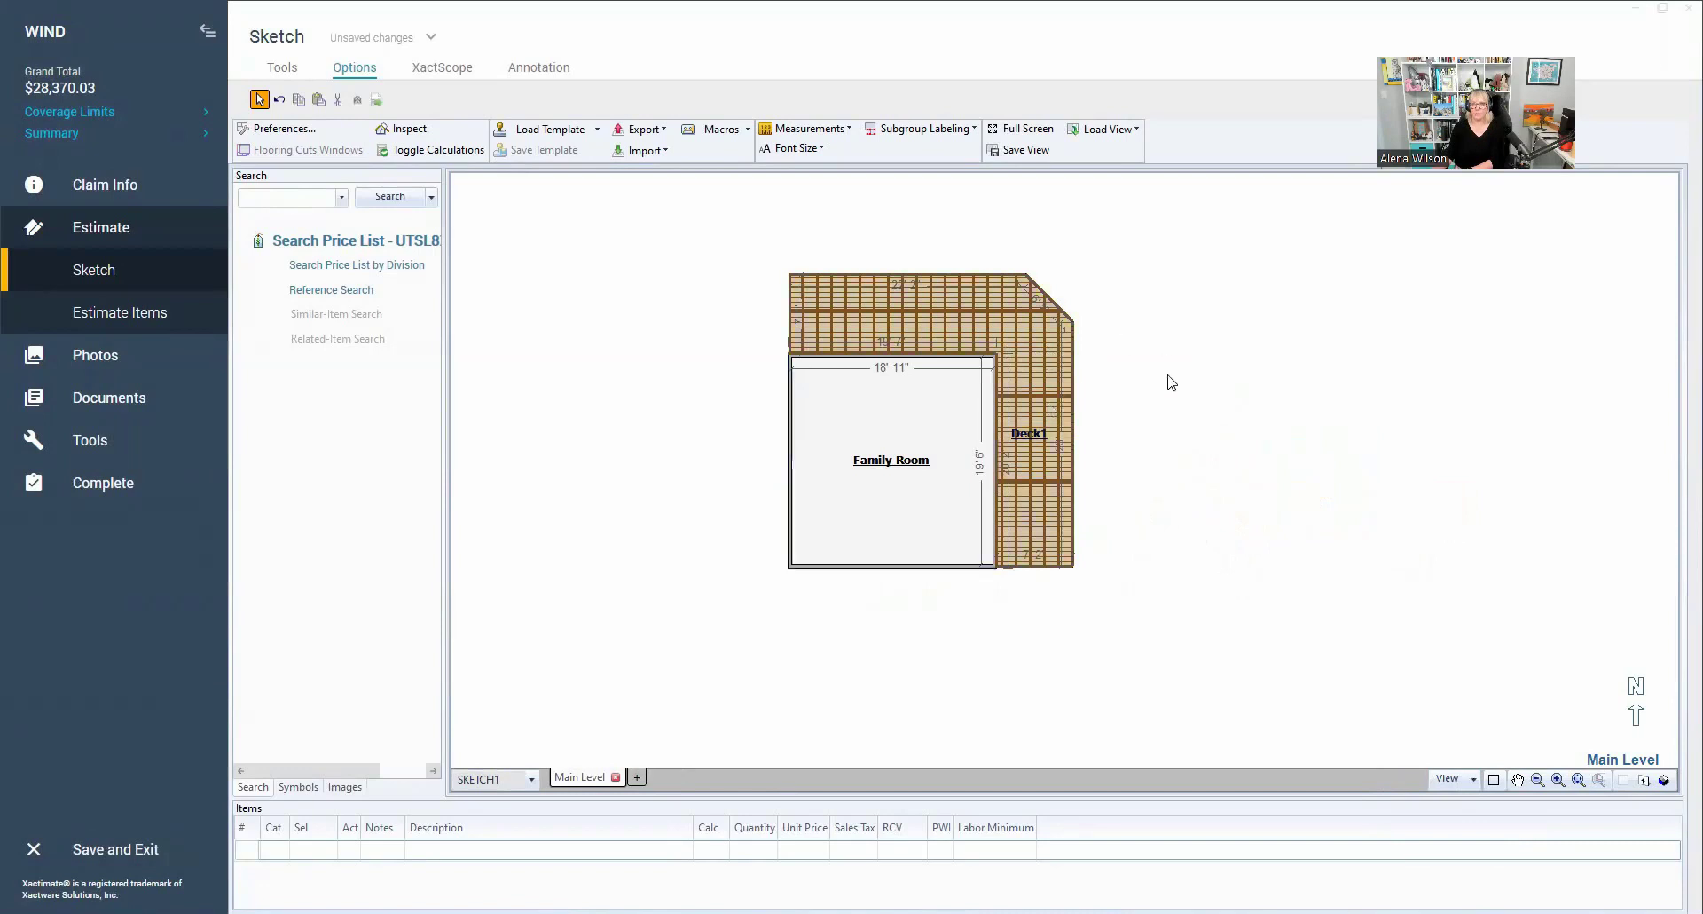
Step: Check Deck1's line items, set View Properties 3D Details to Textured, then reselect Deck1
left_click(1033, 331)
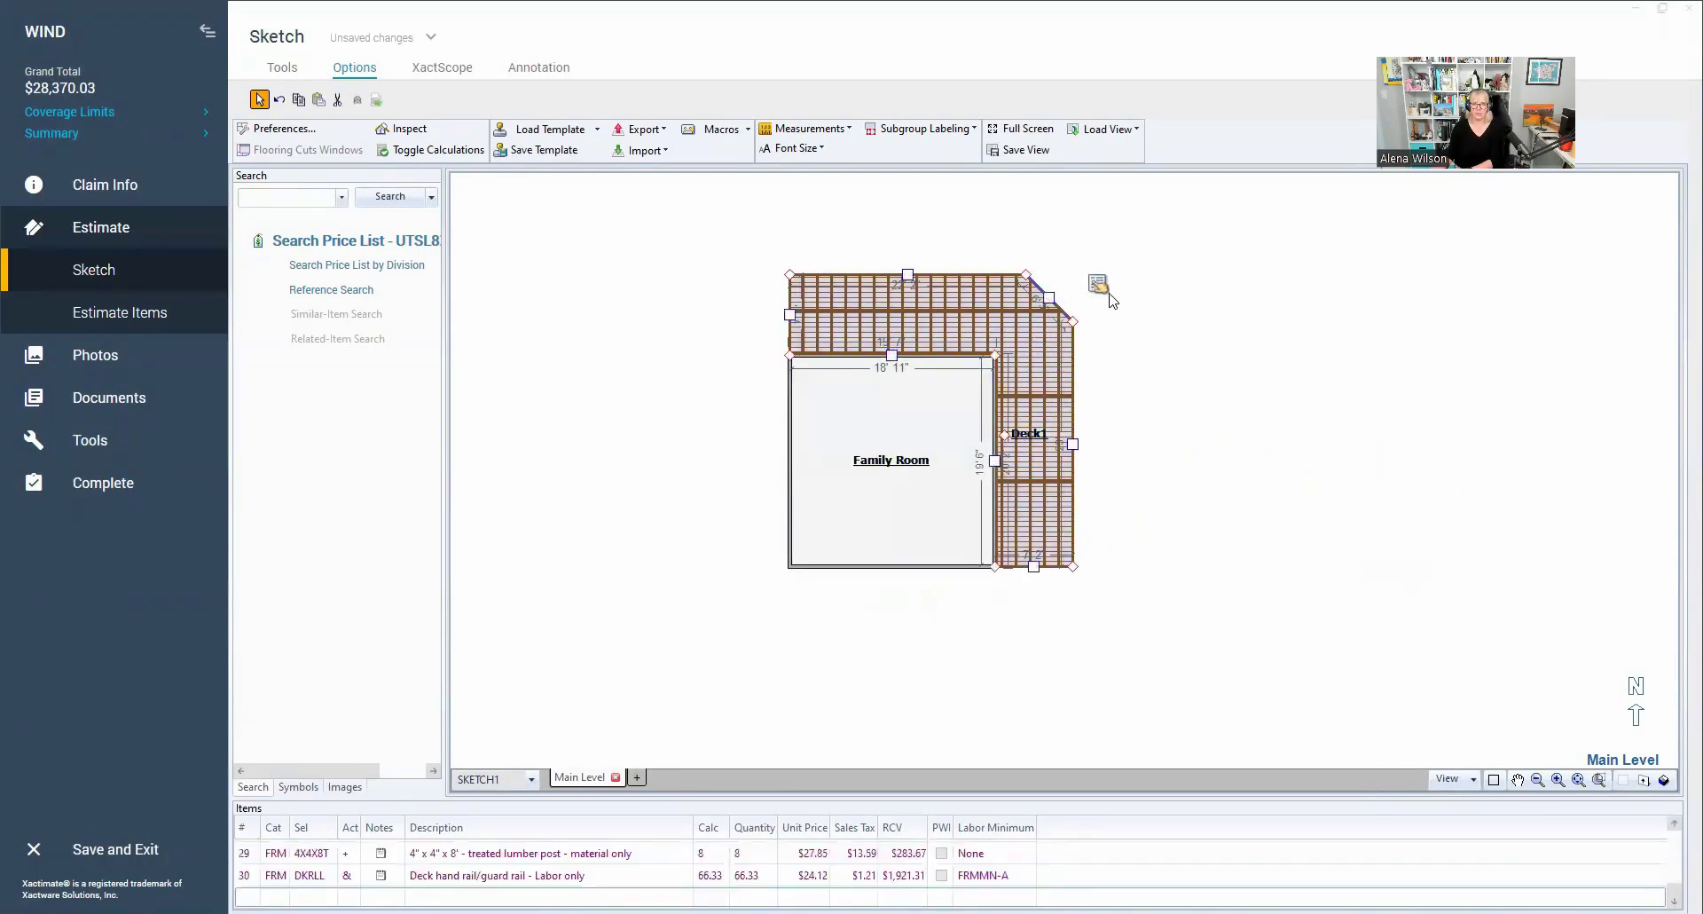
left_click(1153, 364)
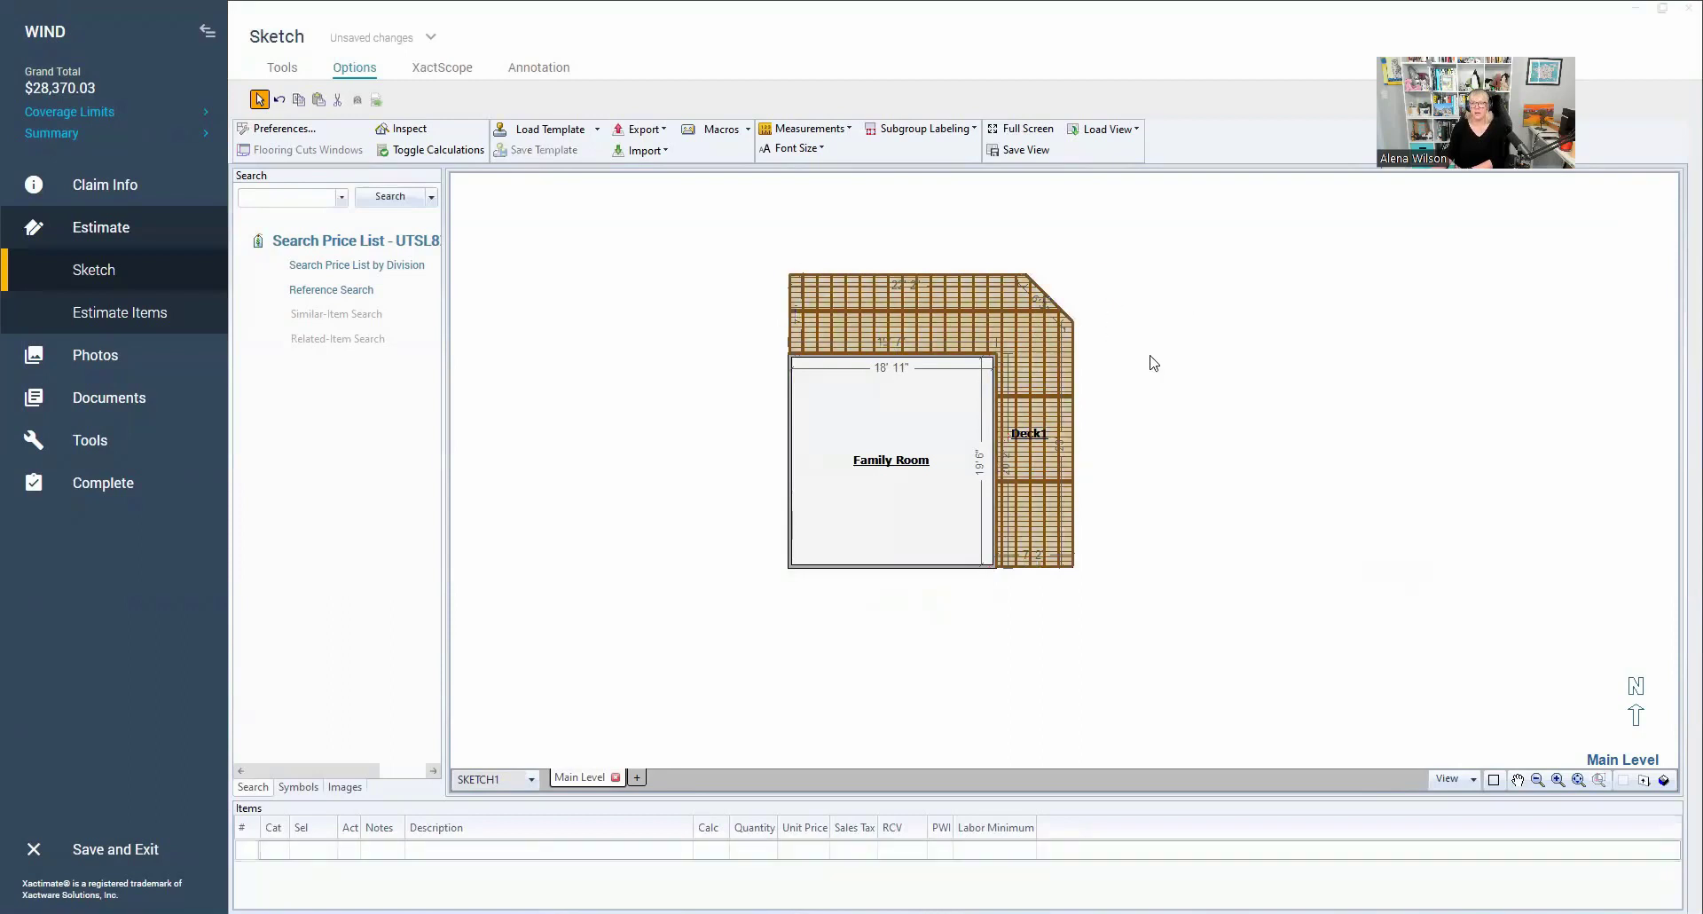
right_click(1140, 392)
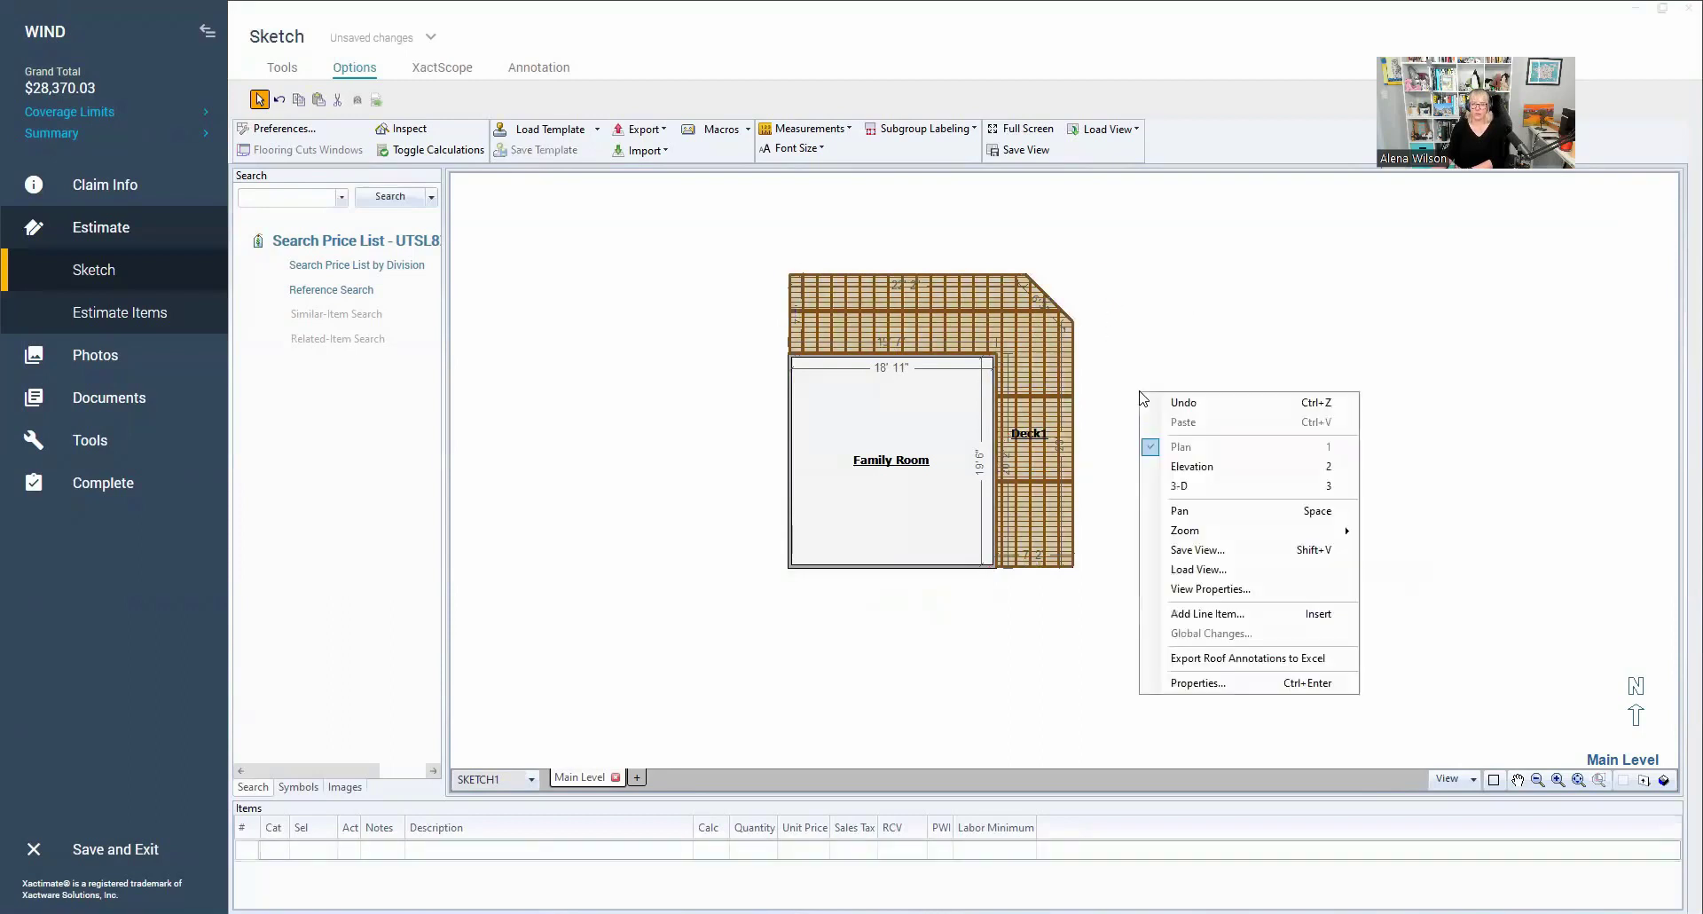
left_click(1232, 590)
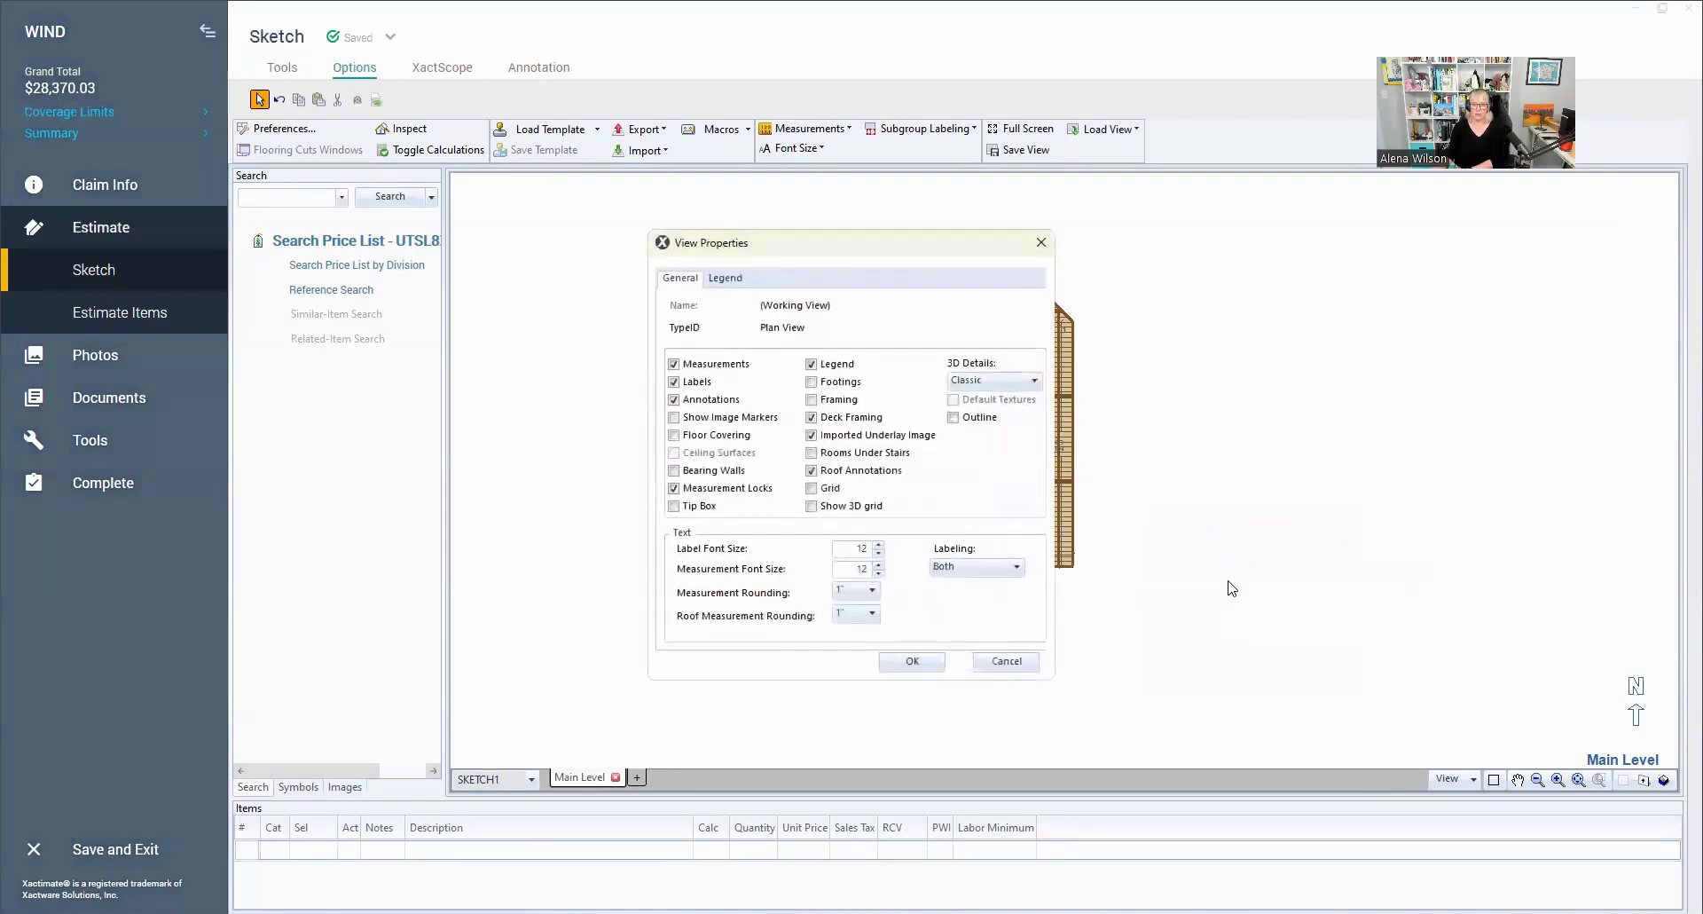
left_click(997, 388)
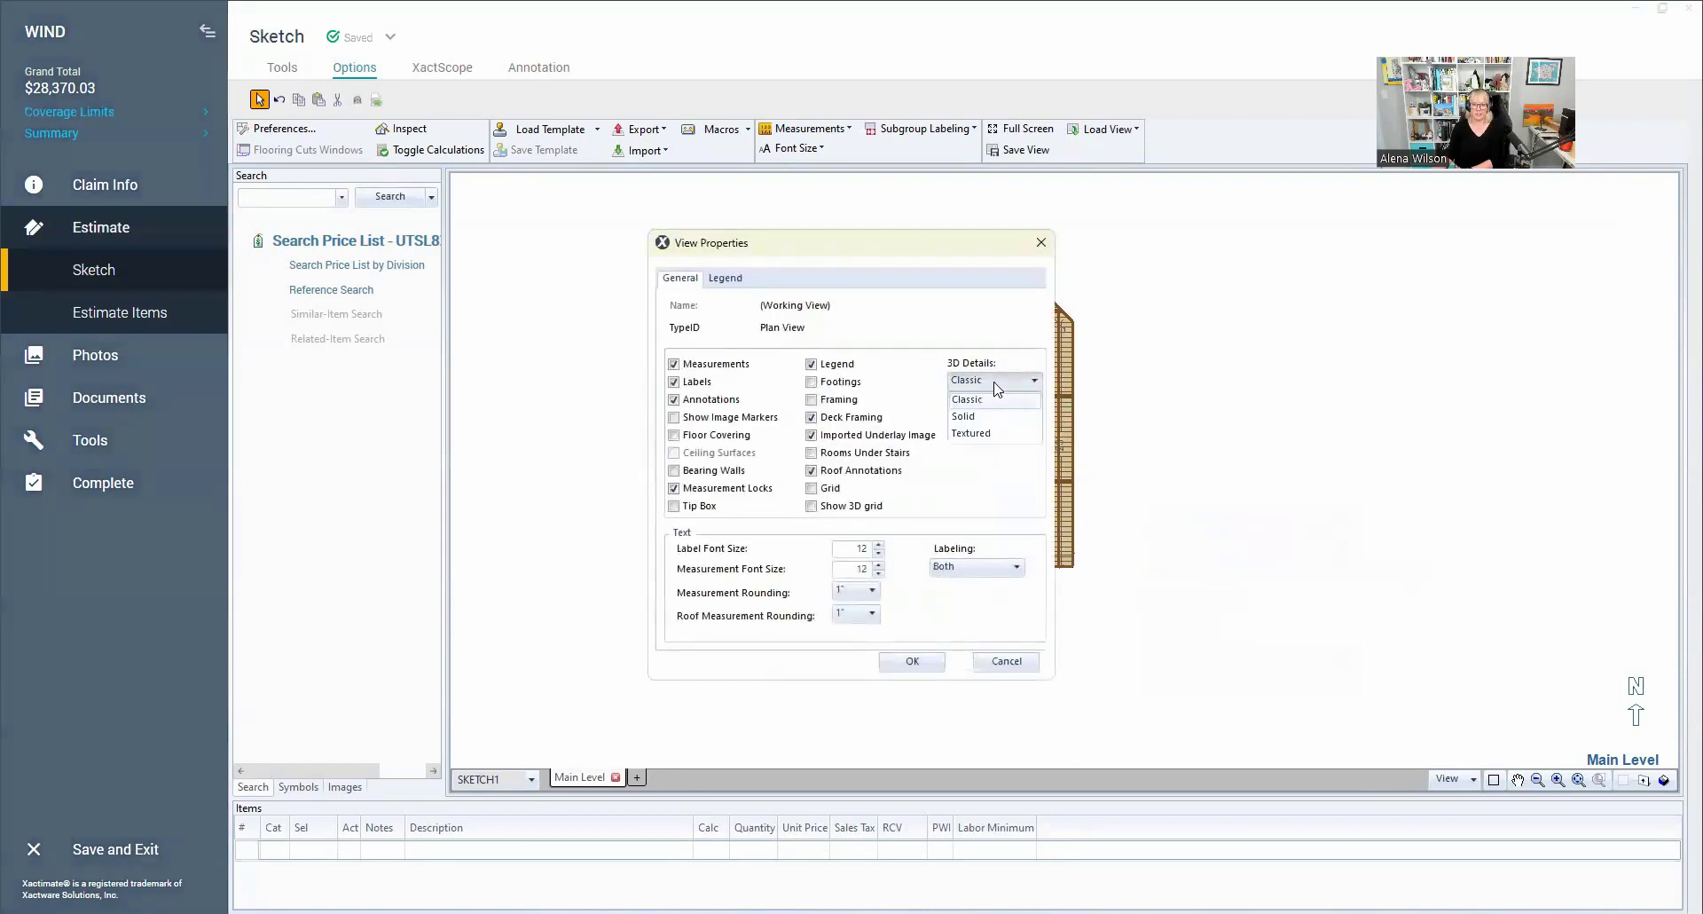
left_click(996, 435)
left_click(910, 670)
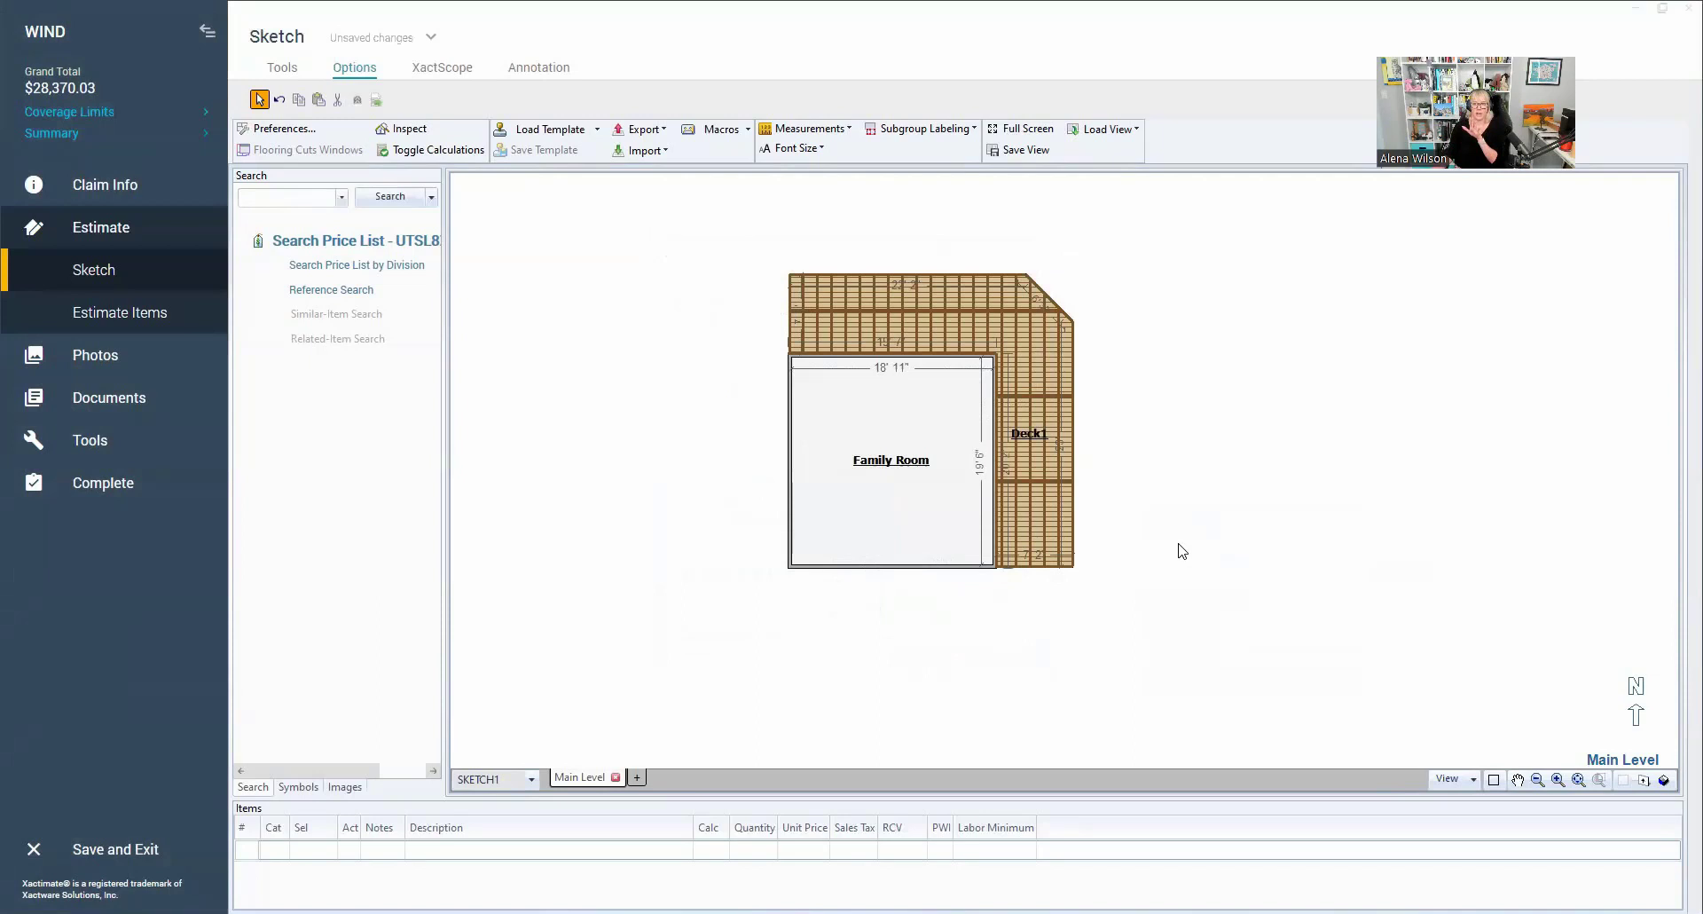
left_click(1013, 429)
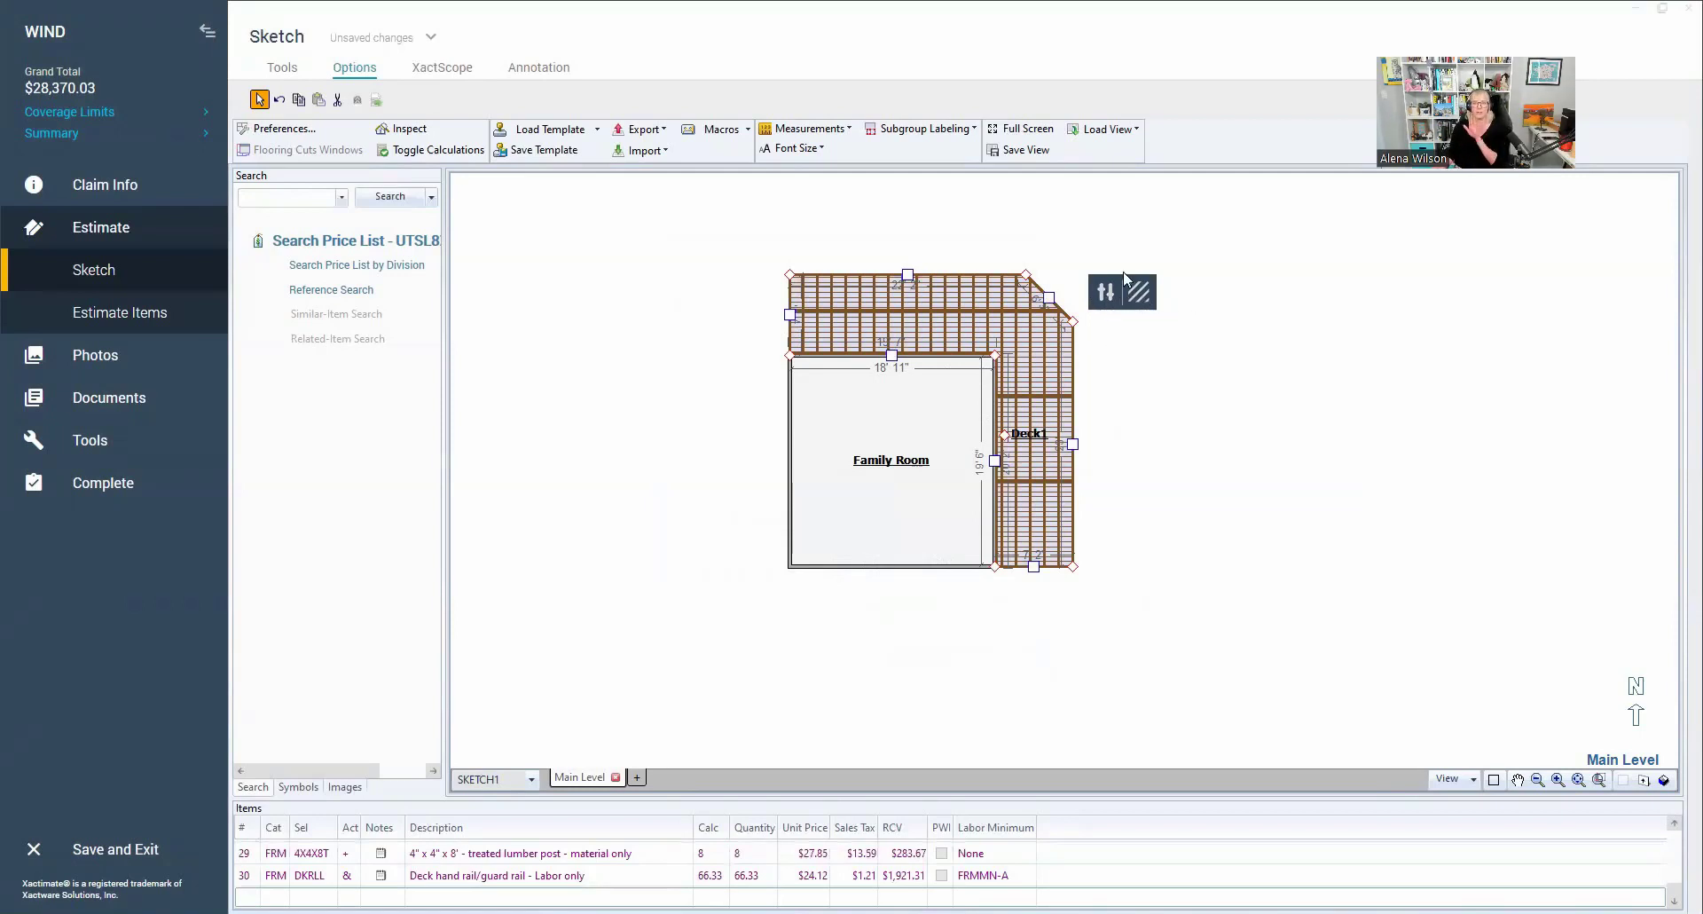
Step: Set the 3D Details option in View Properties to Classic
right_click(1137, 424)
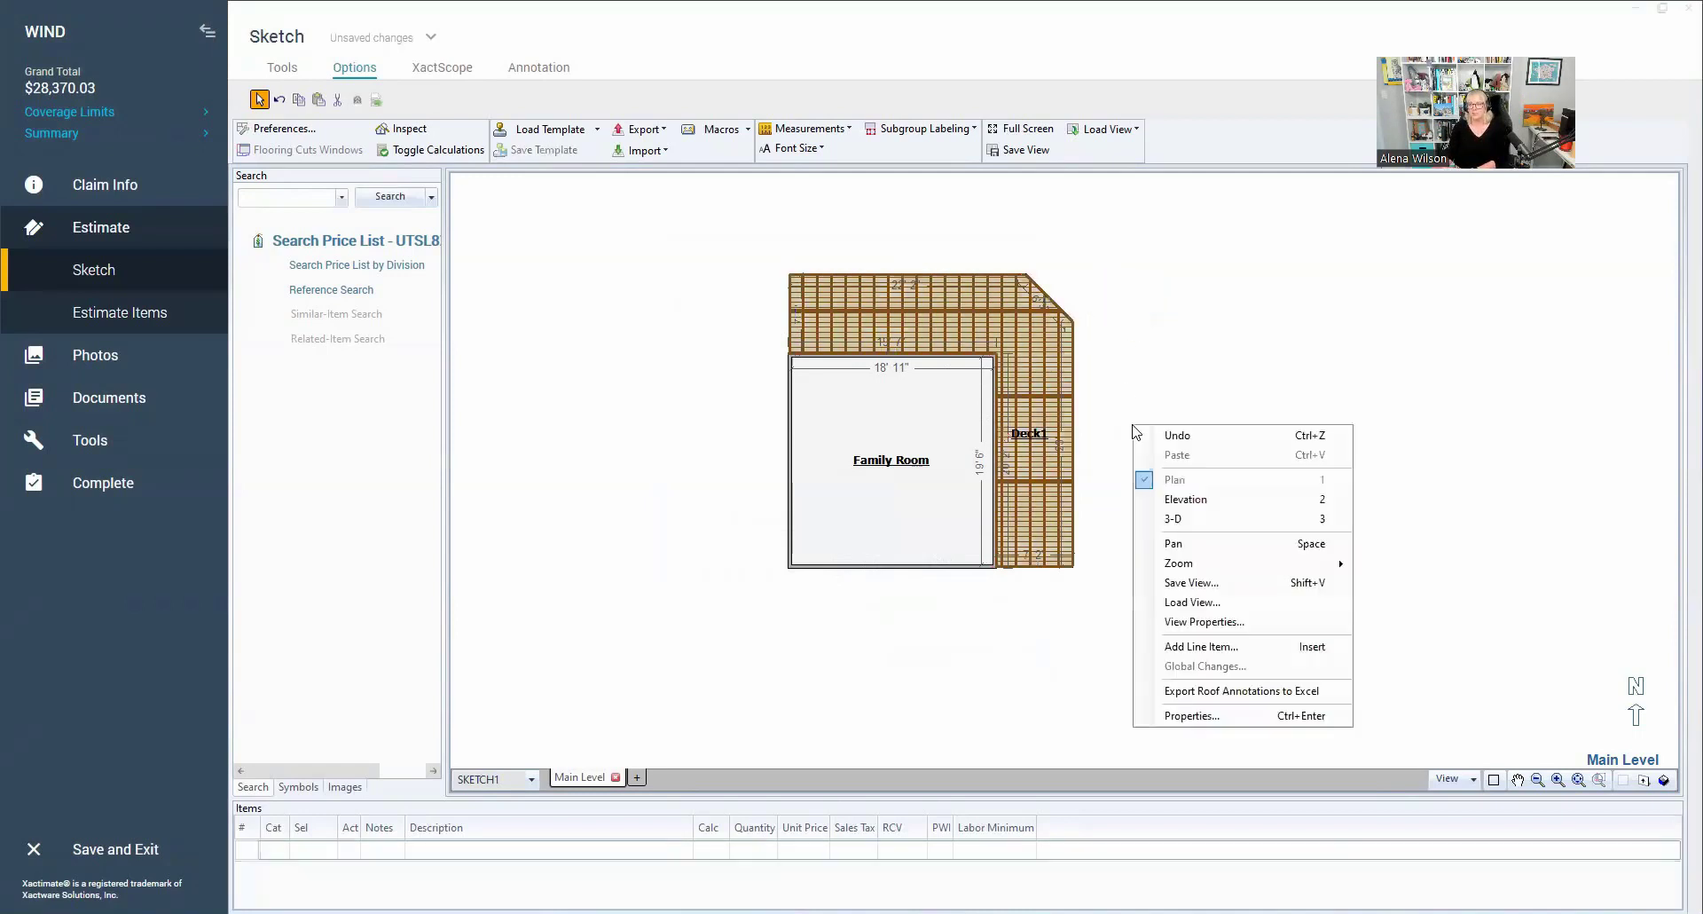
left_click(1189, 620)
left_click(1011, 380)
left_click(985, 397)
left_click(925, 661)
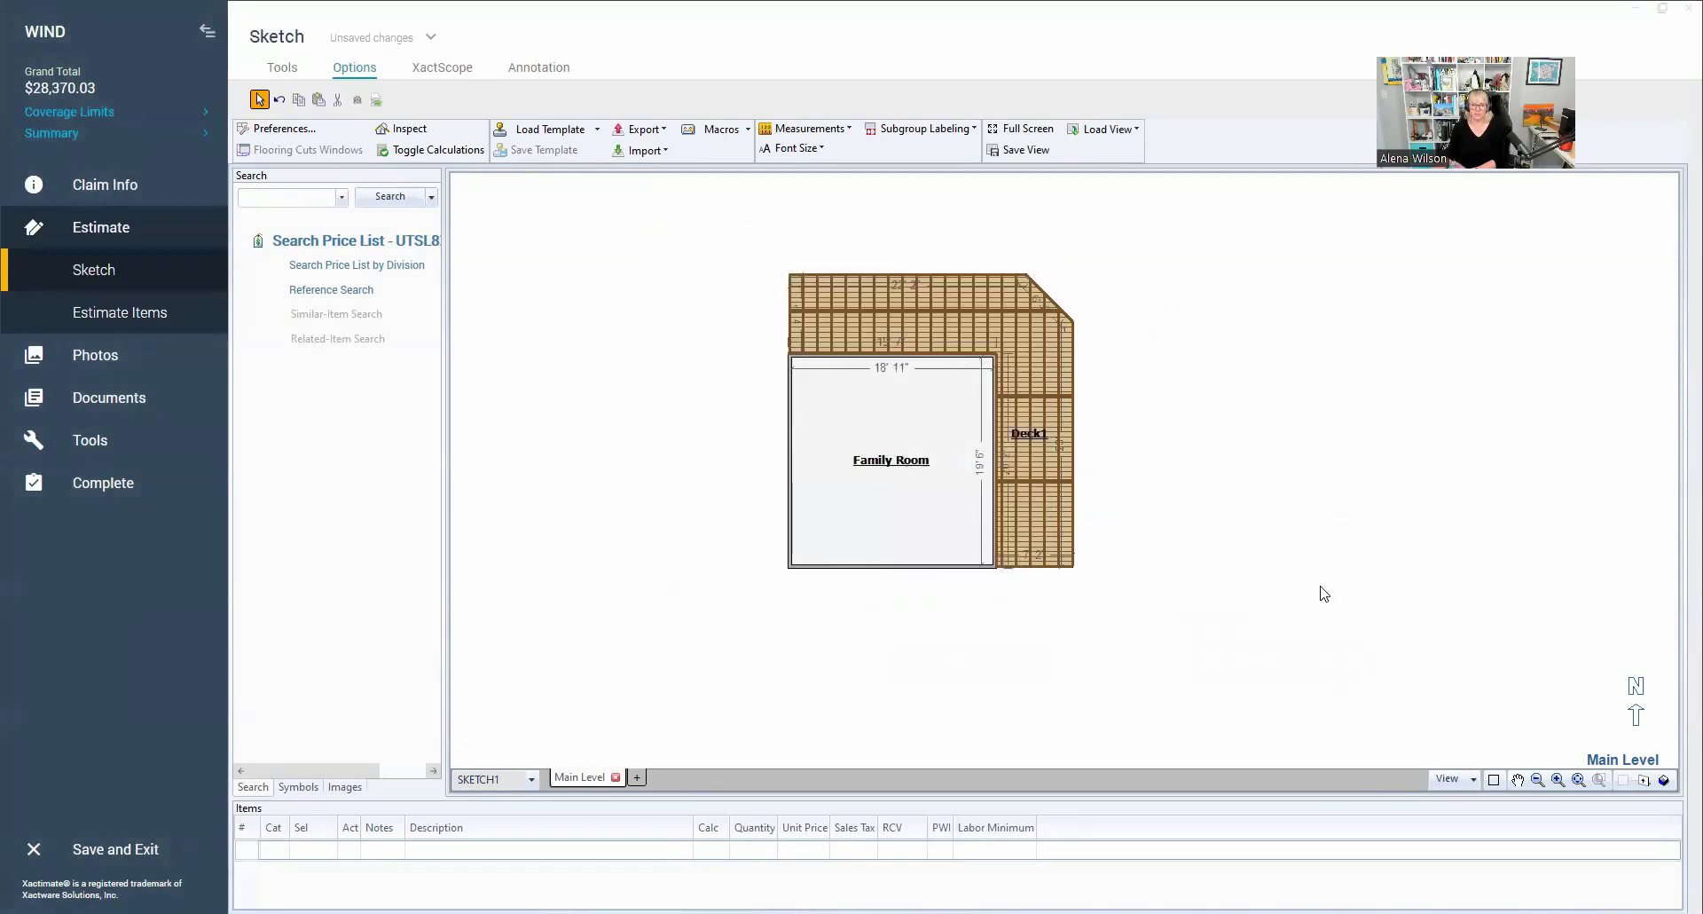
Step: Tilt the deck in classic 3D, then go back to the plan view
left_click(1455, 779)
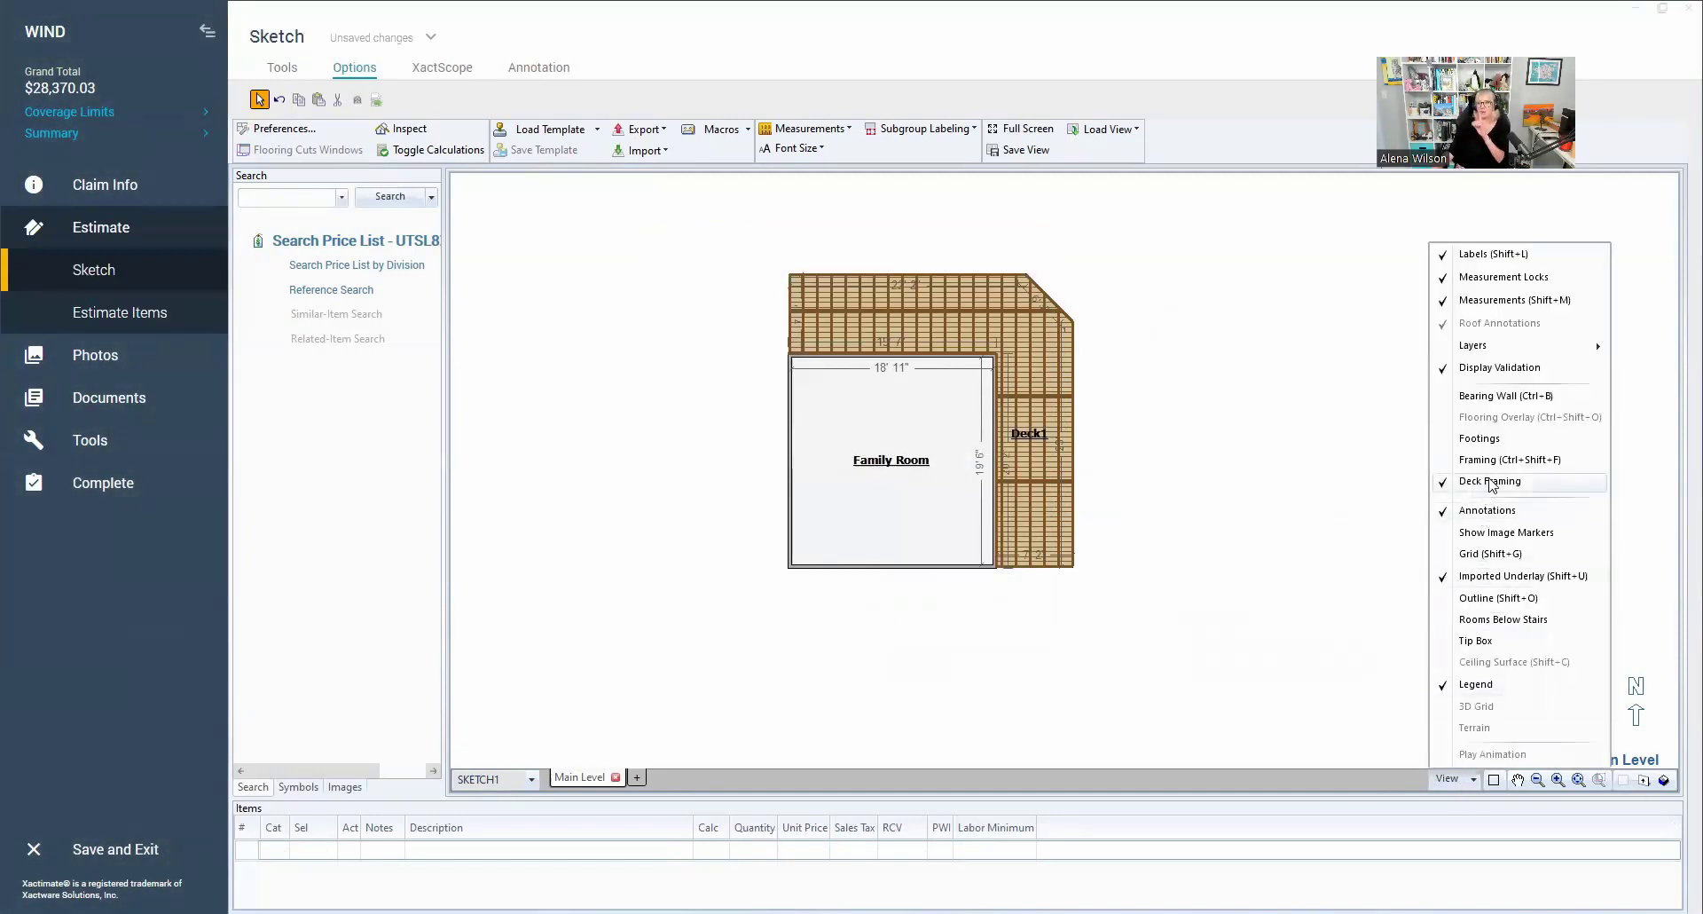
left_click(1267, 523)
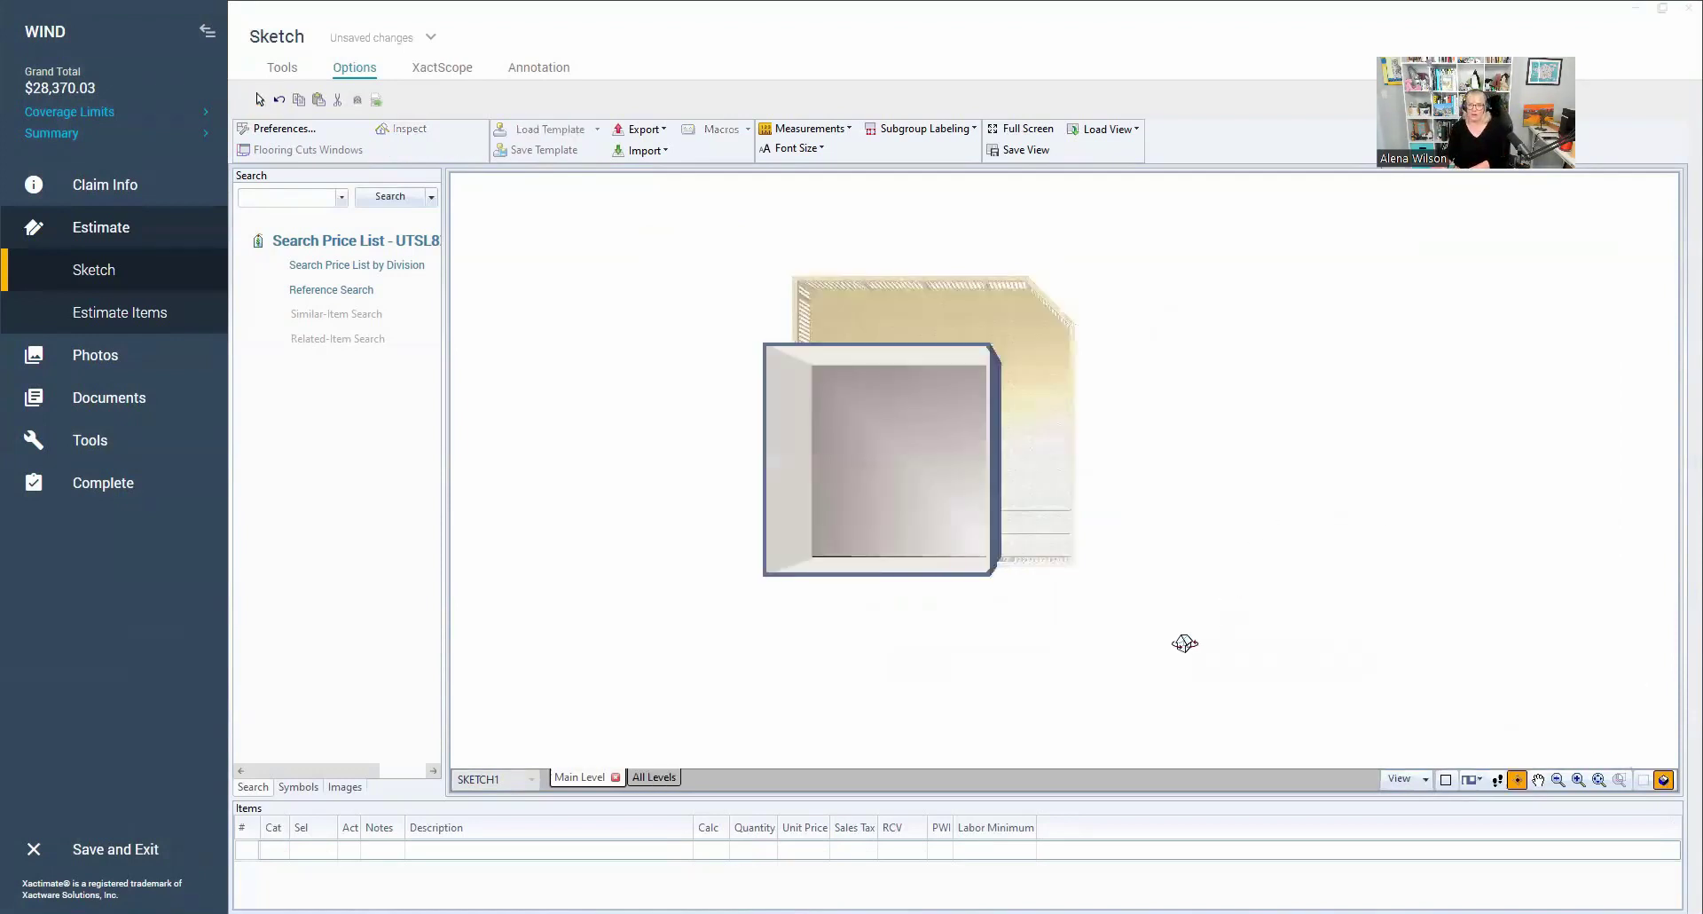
left_click_drag(1182, 638, 1139, 309)
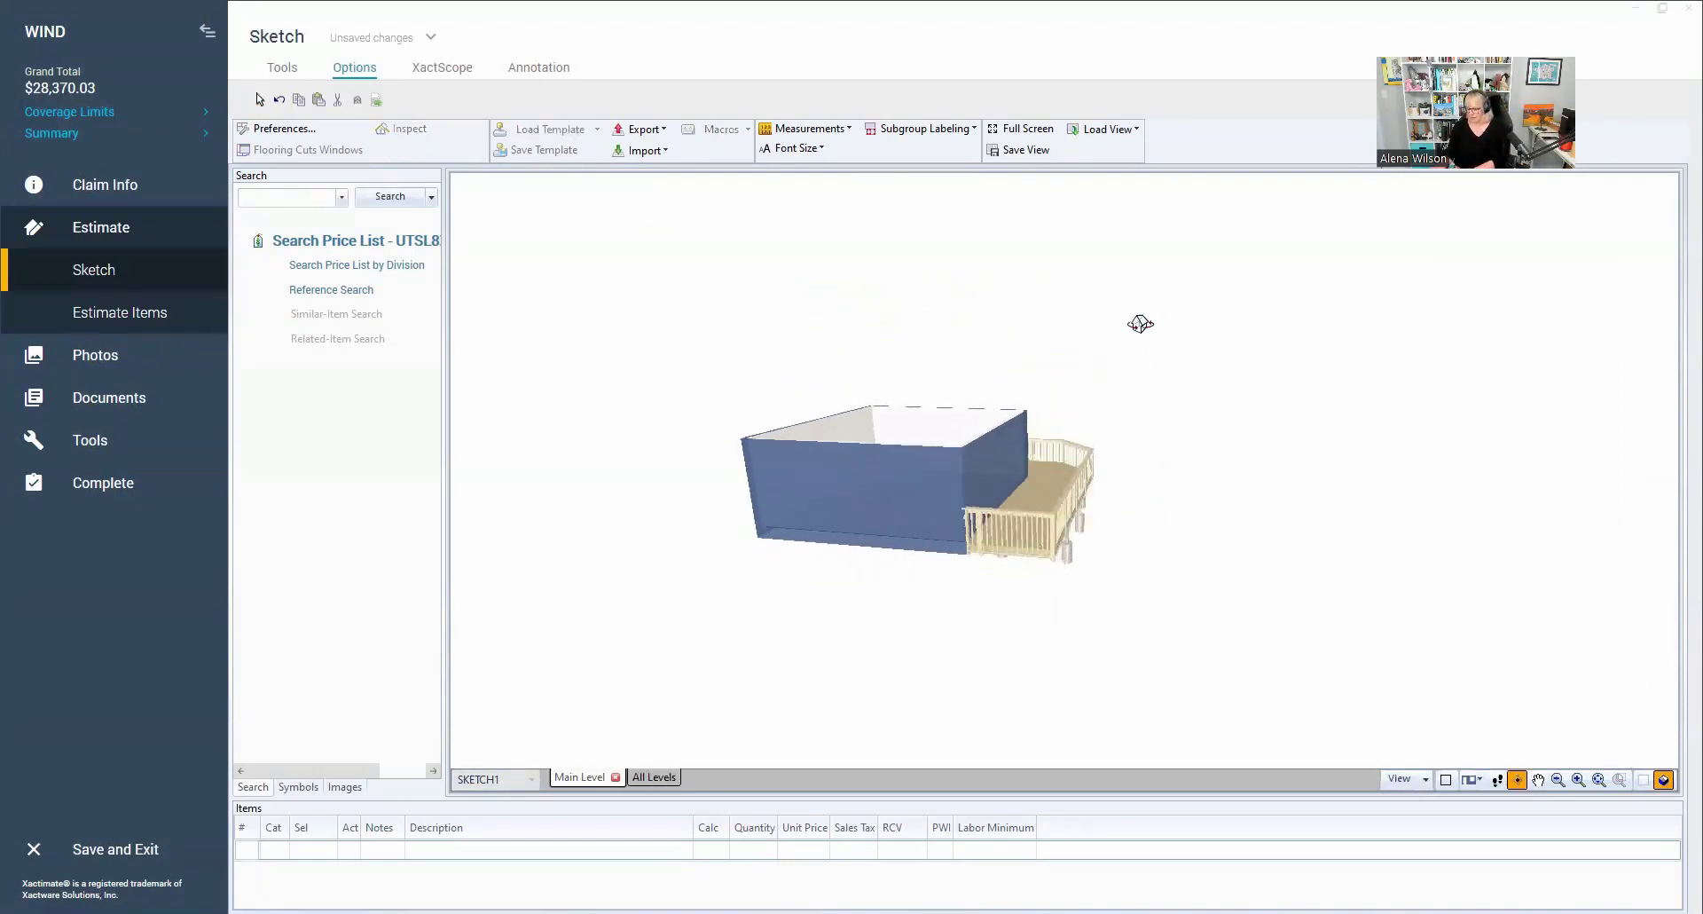
key("Escape")
Step: Change the View Properties 3D Details setting to Textured
right_click(1139, 394)
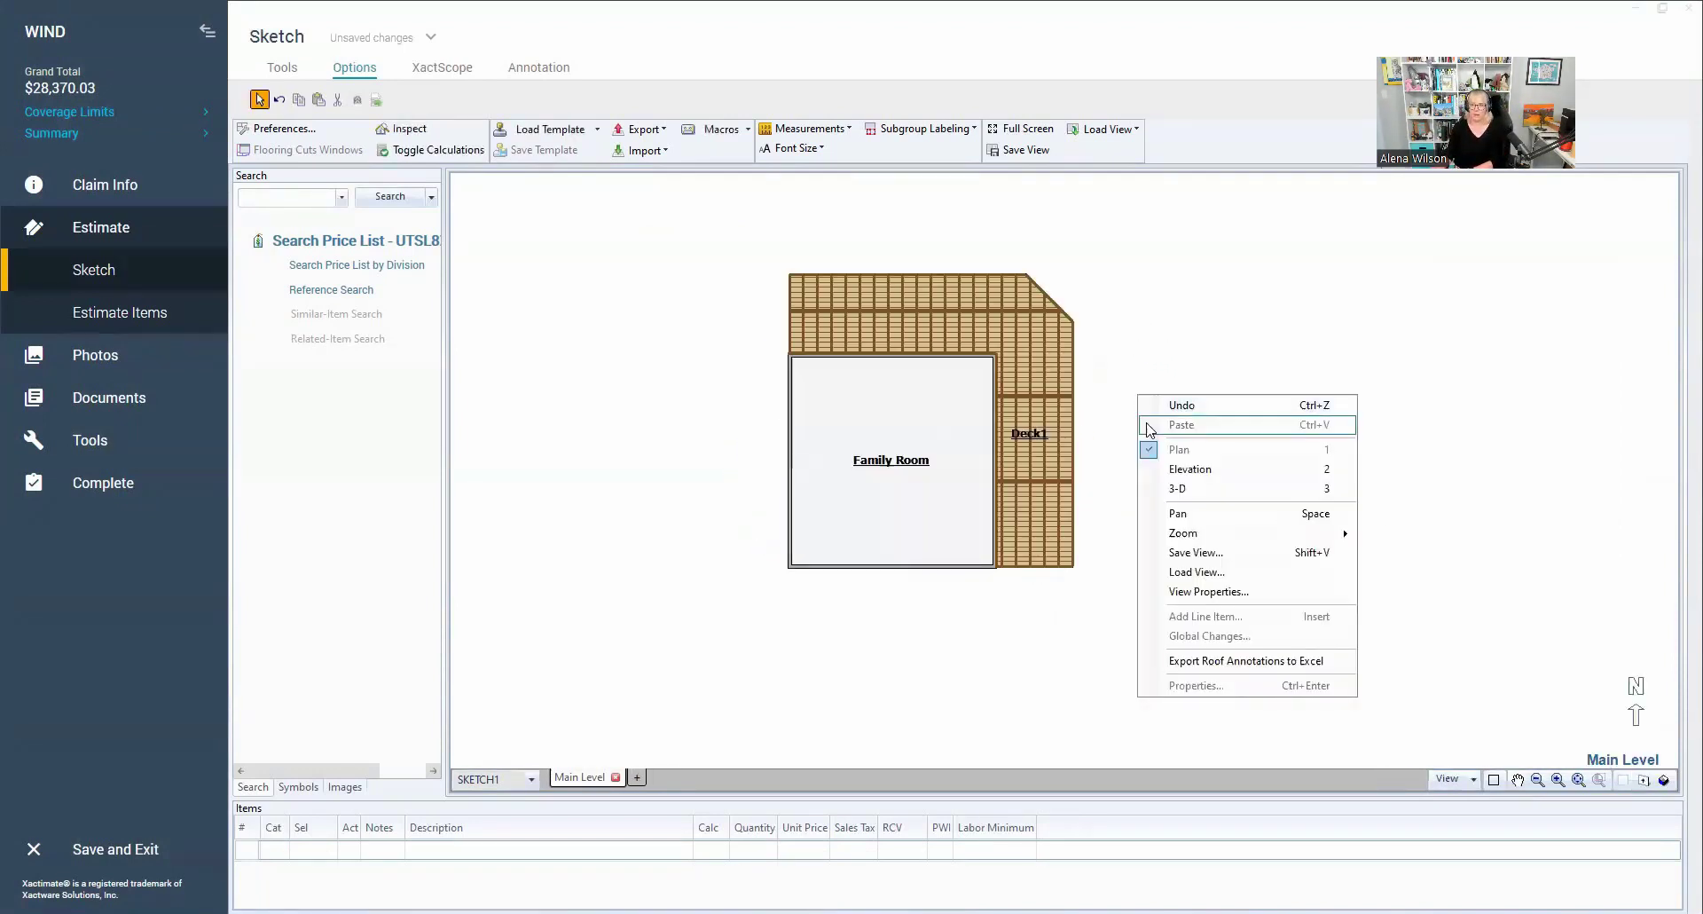
left_click(1185, 589)
left_click(994, 381)
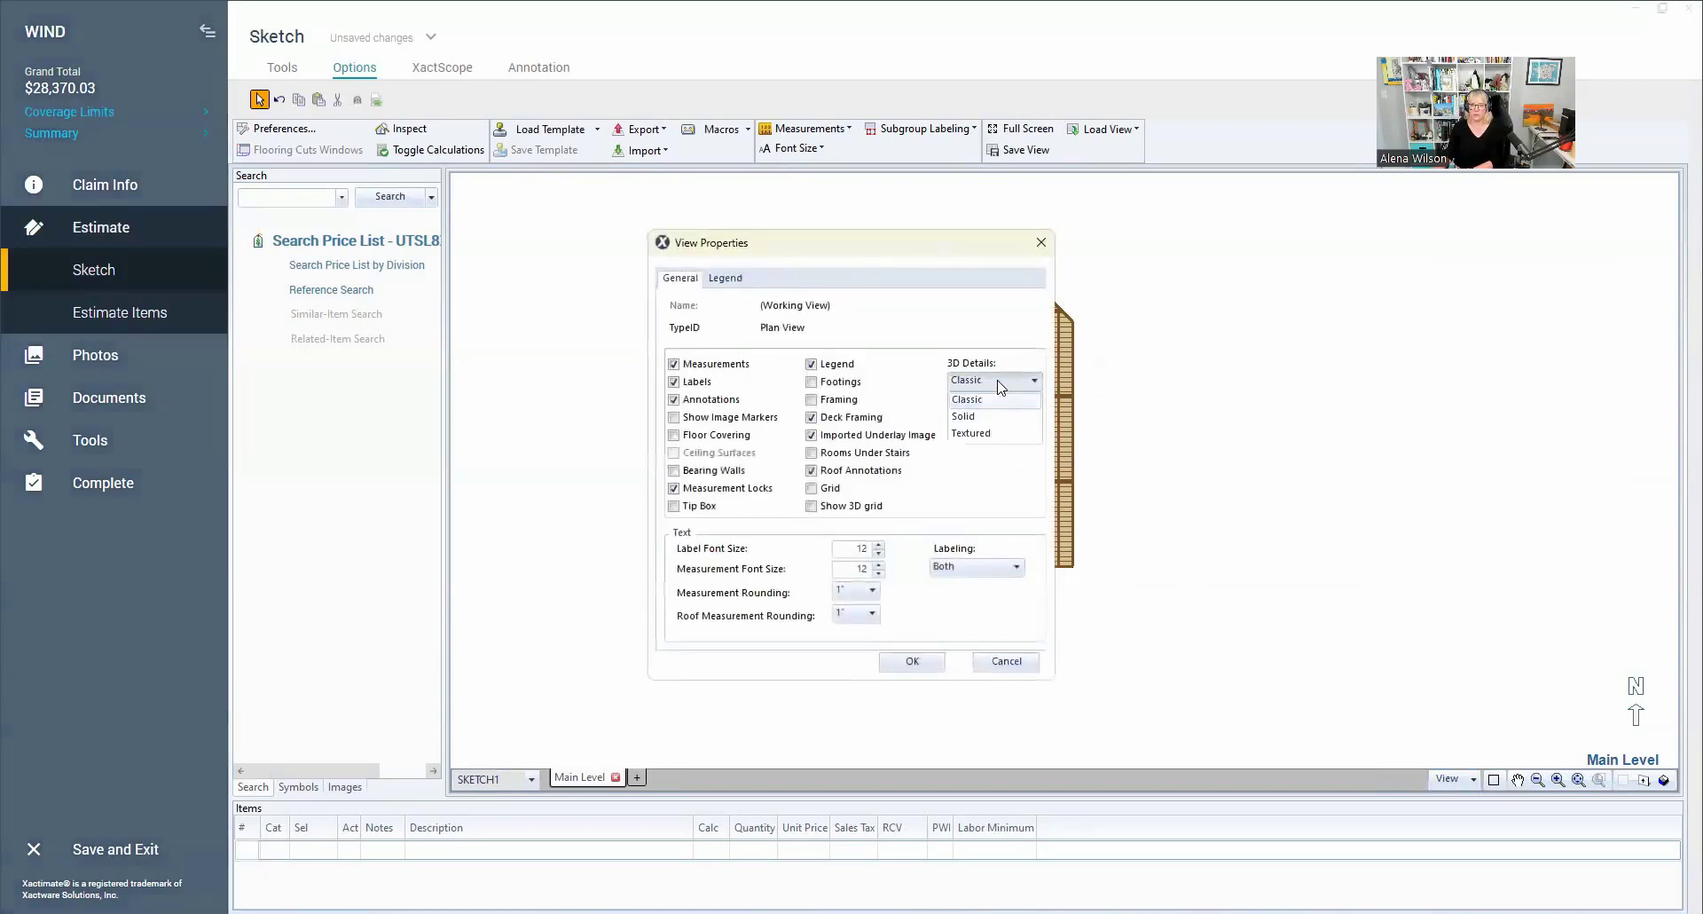
left_click(980, 430)
left_click(901, 661)
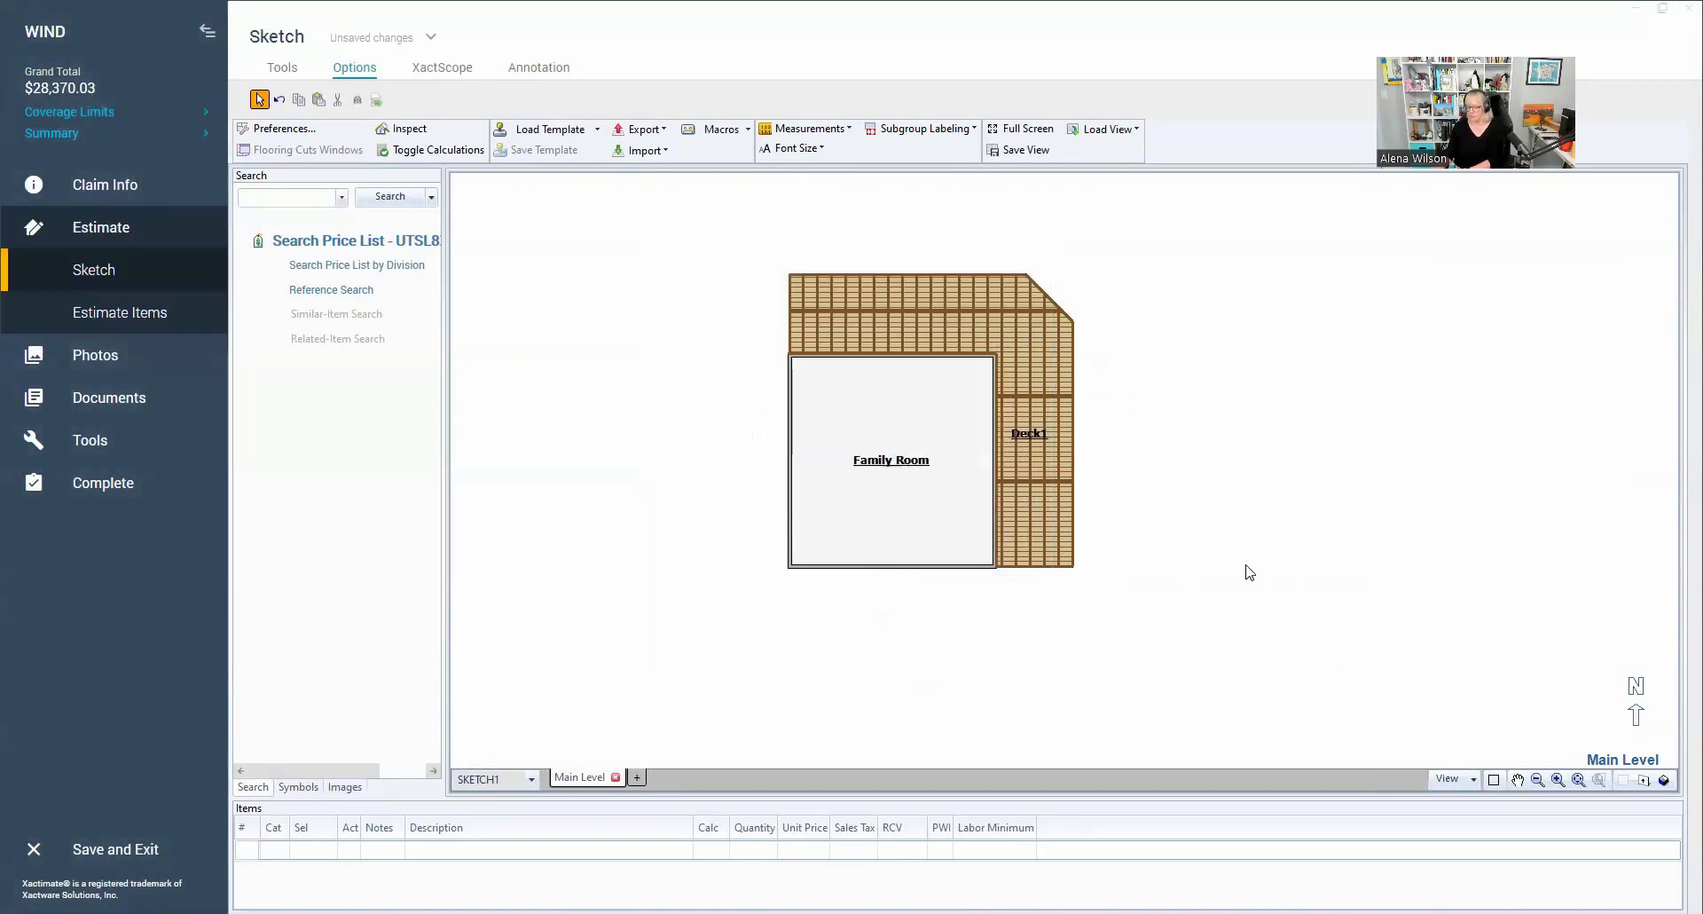
Step: Orbit and zoom around the textured deck boards, railing and posts in 3D, then return to plan
key("F3")
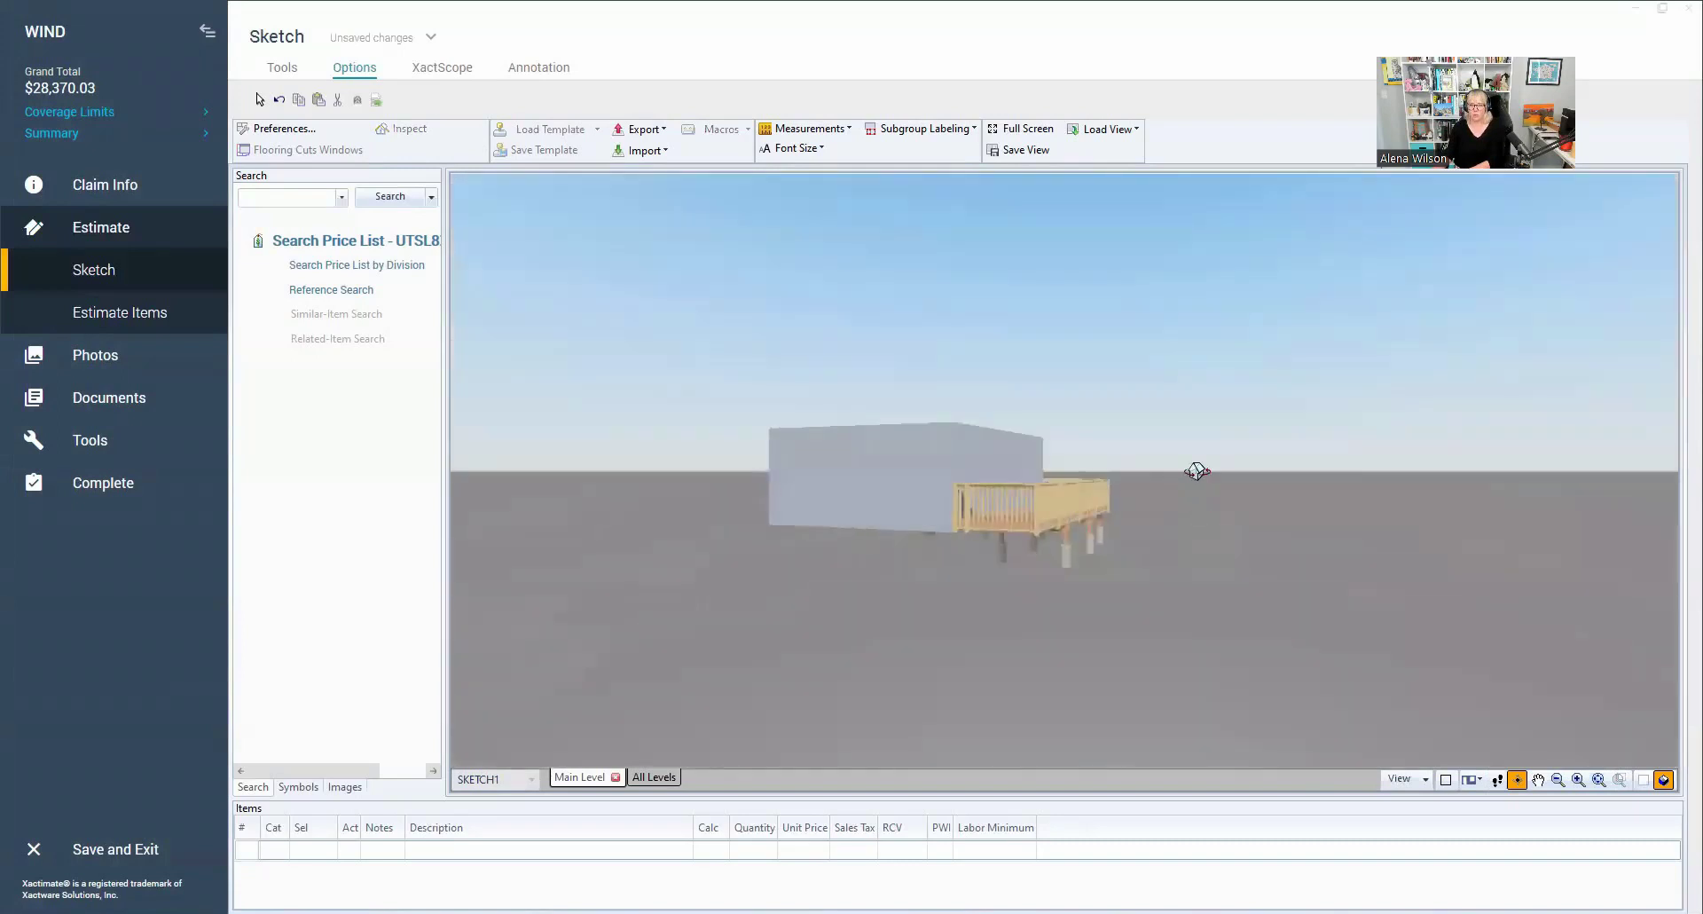
left_click_drag(1196, 471, 1165, 576)
scroll(1158, 582, "up", 5)
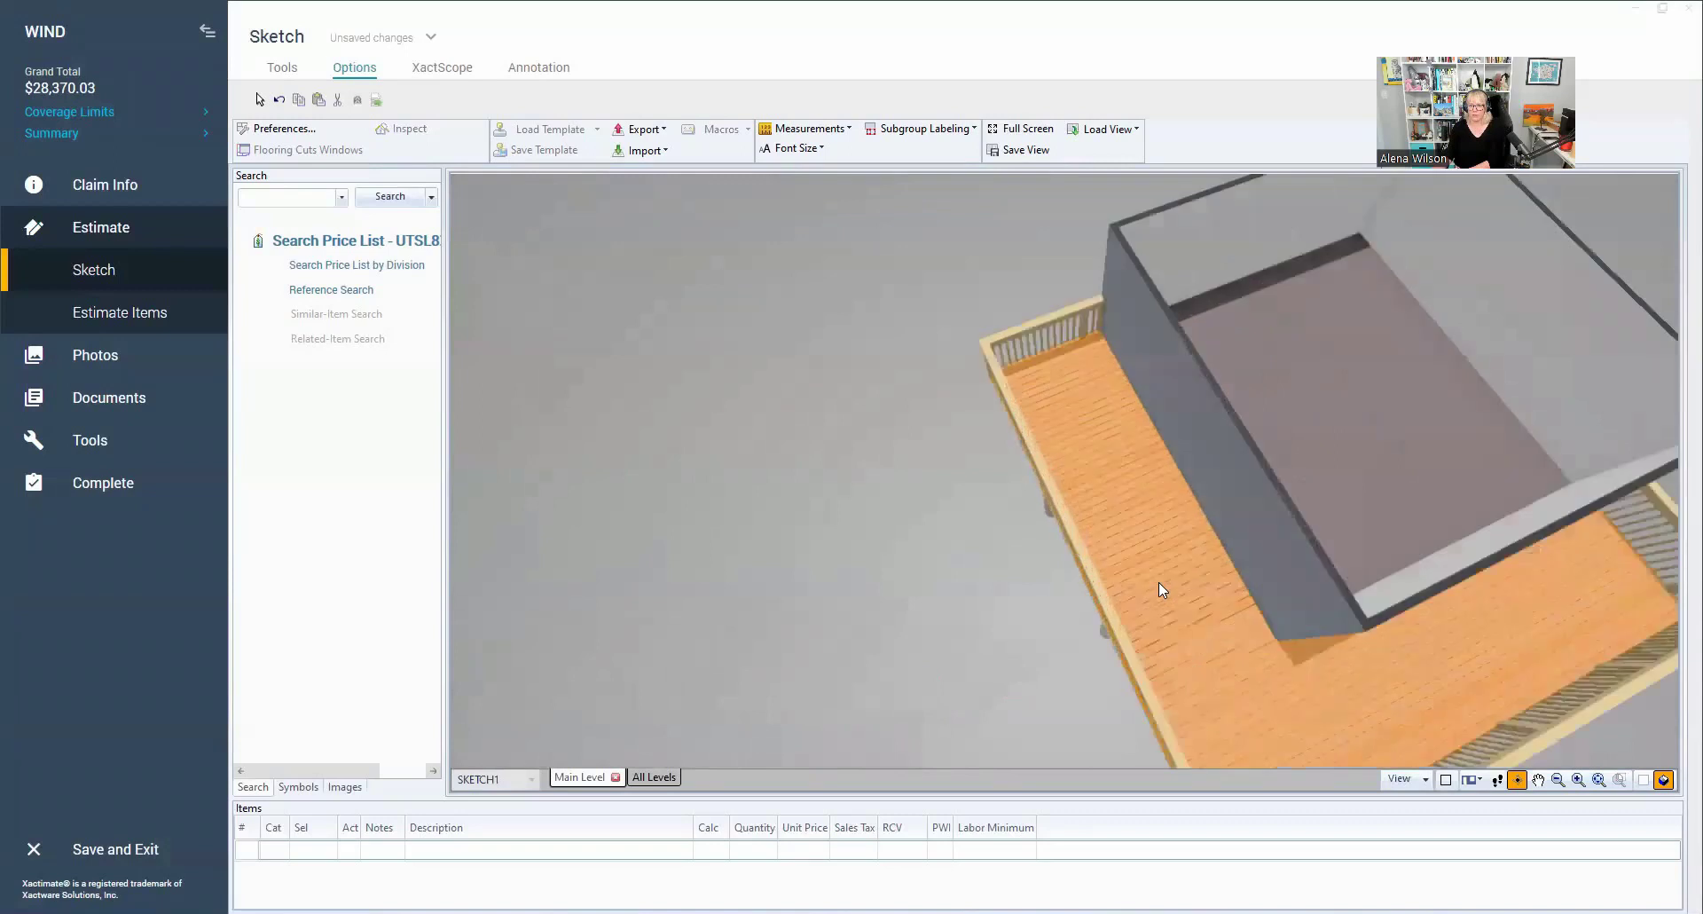
scroll(1158, 582, "up", 5)
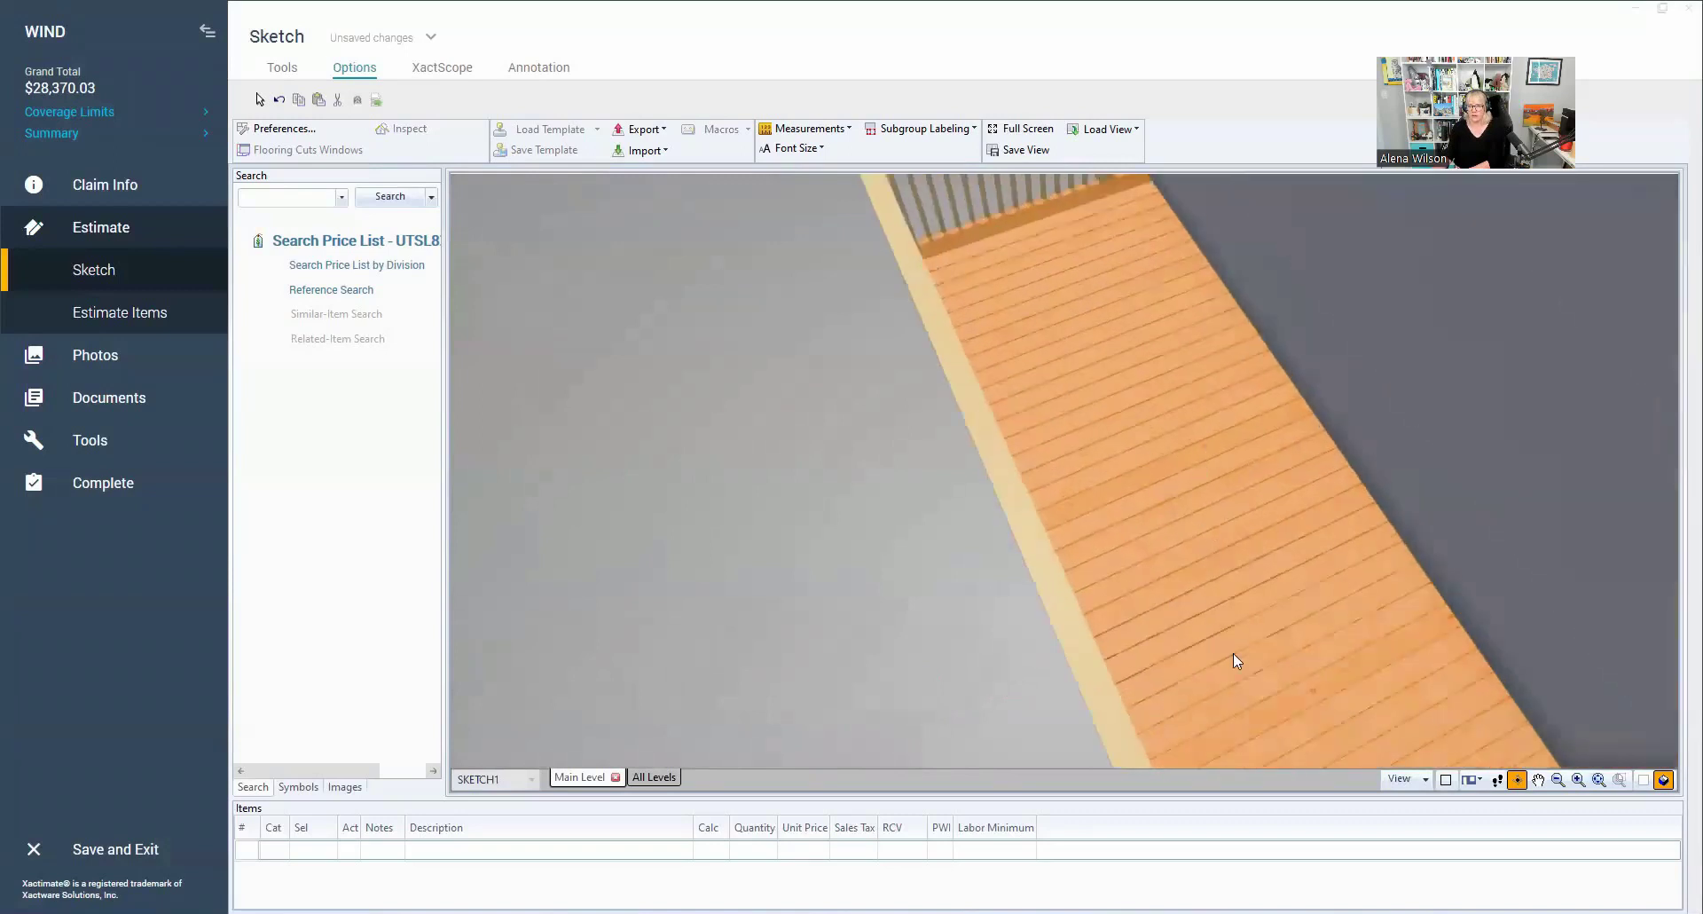
left_click_drag(1233, 651, 1172, 593)
scroll(1361, 566, "down", 5)
key("ctrl+3")
Step: Set View Properties 3D Details to Solid, tilt the 3D view into the room, then return to plan
right_click(1125, 464)
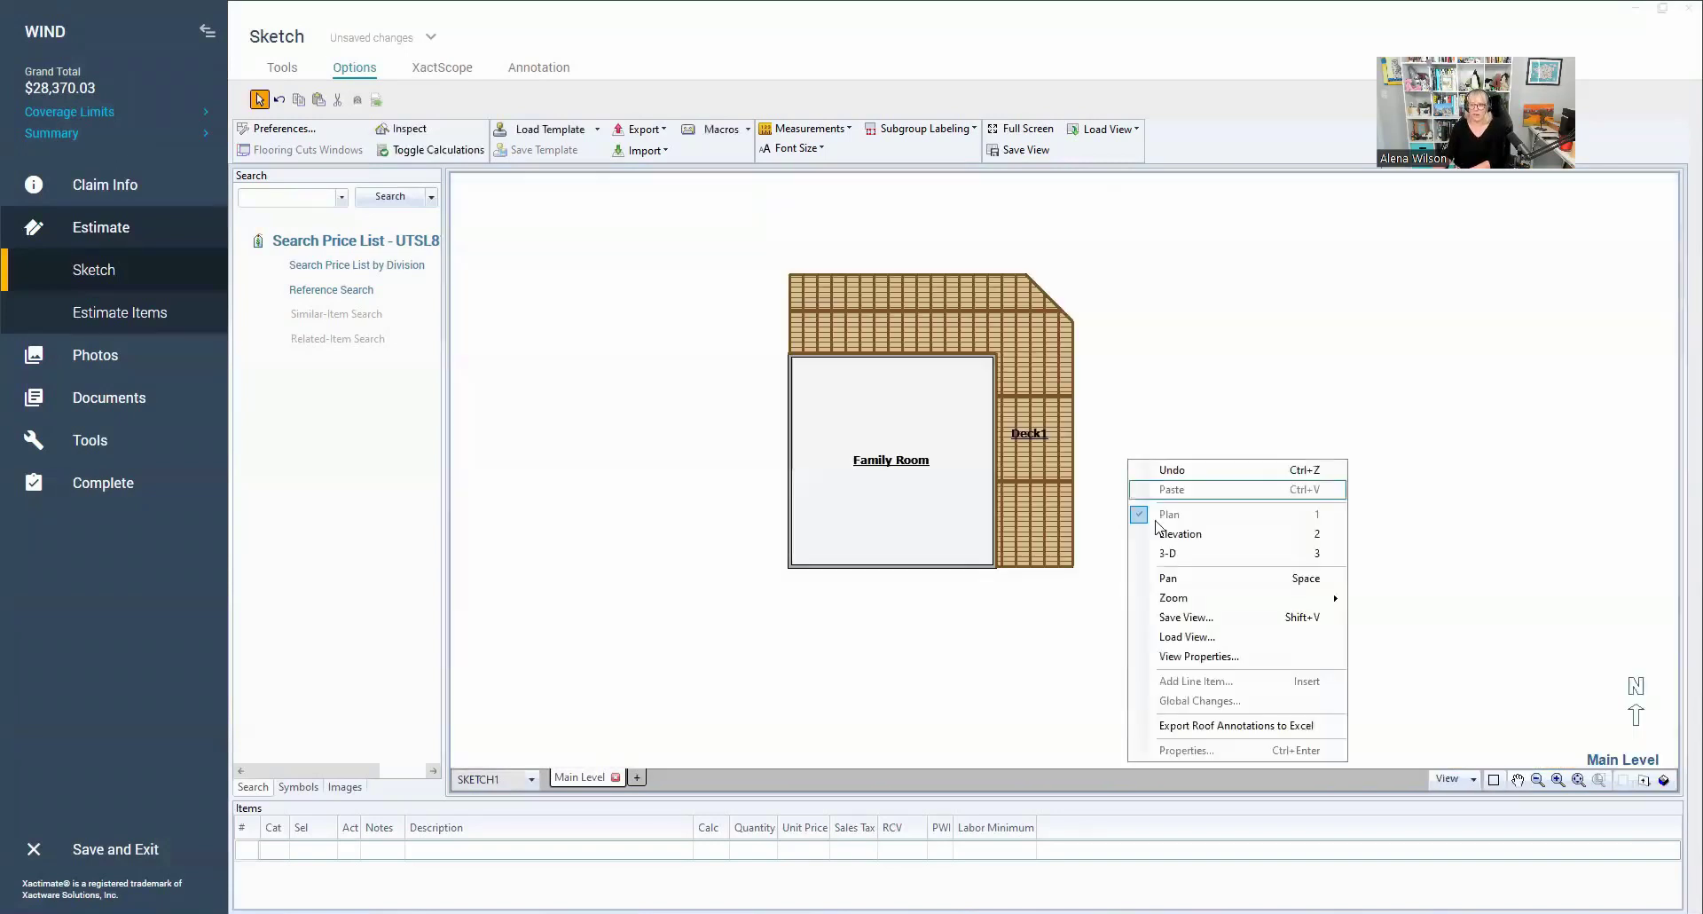
left_click(1196, 655)
left_click(989, 382)
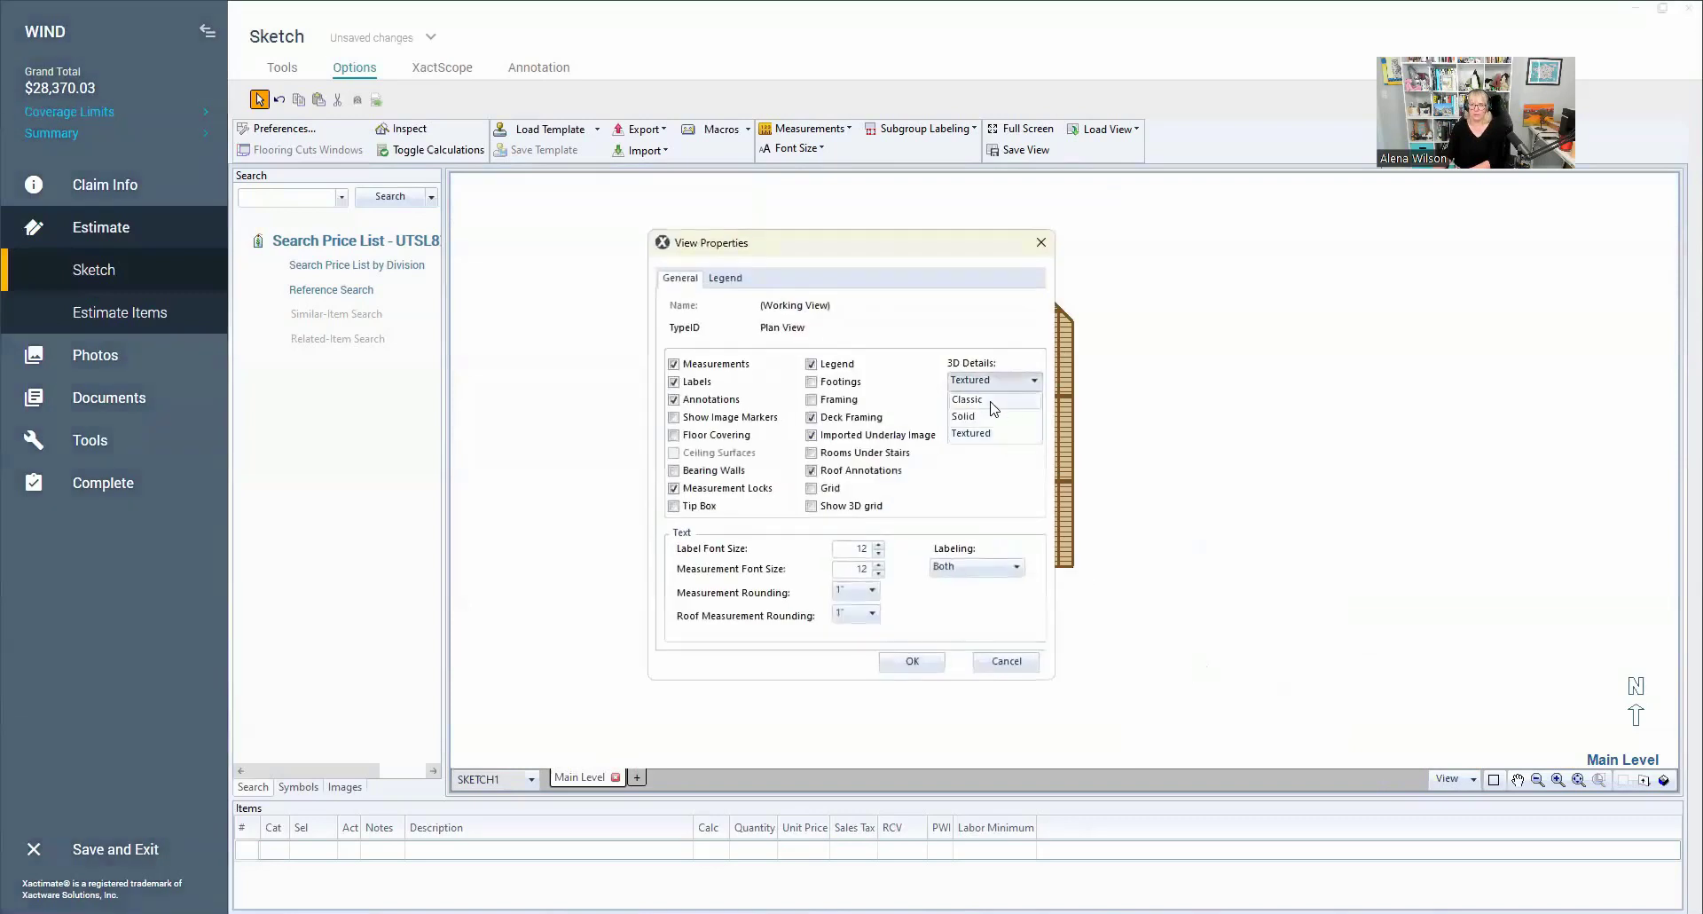
left_click(967, 416)
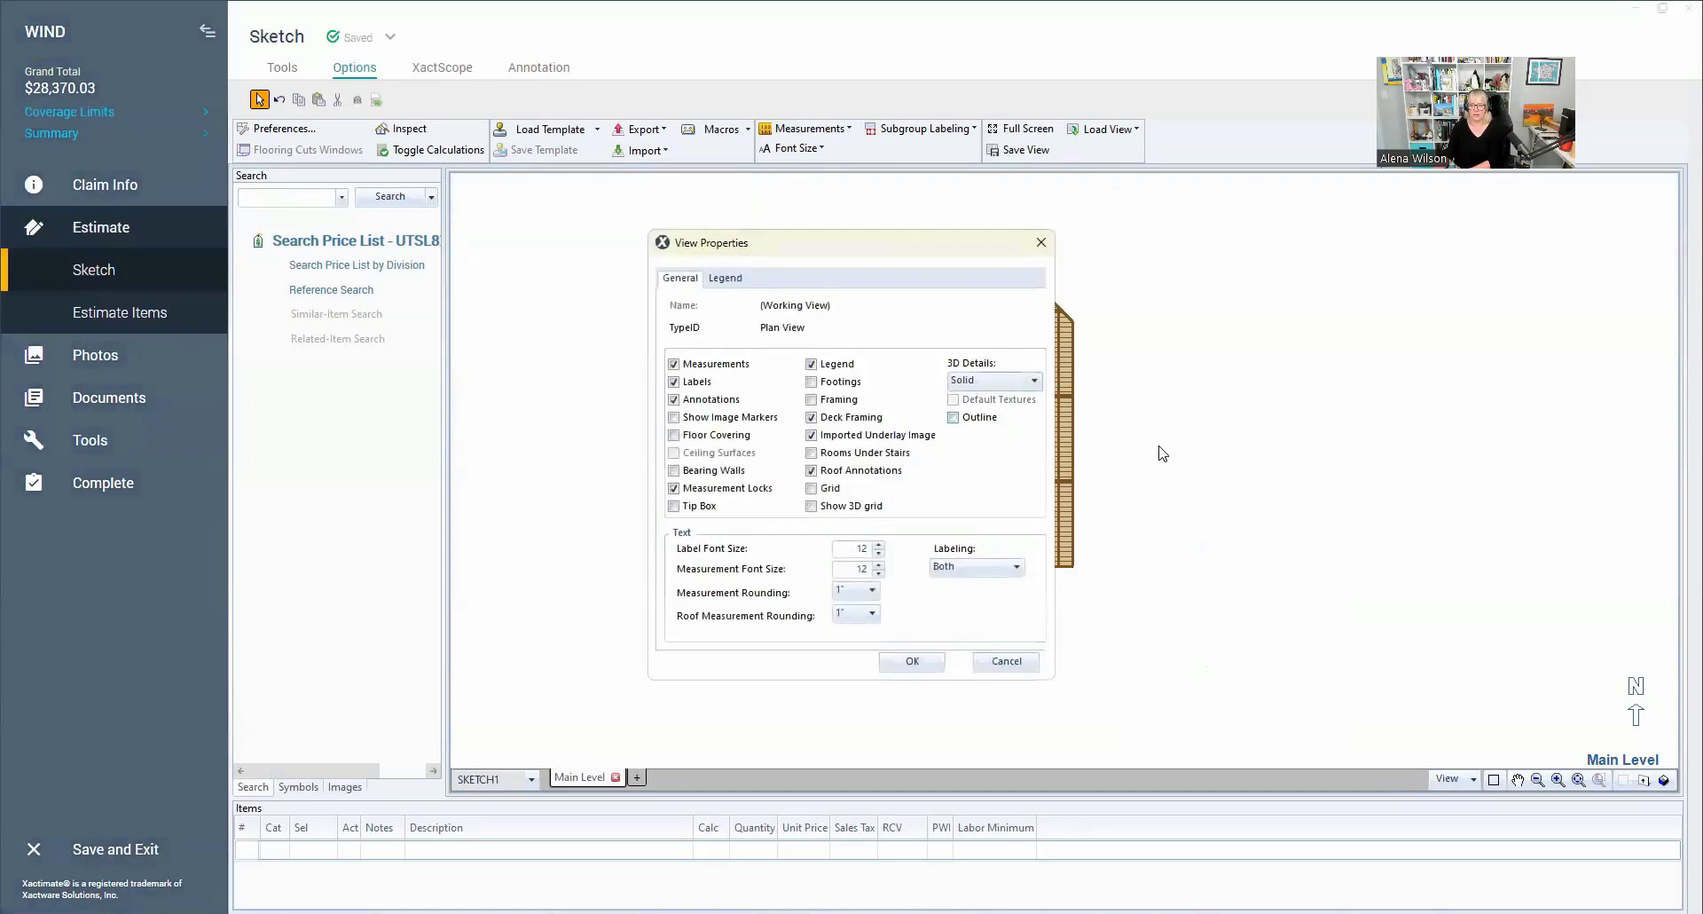
left_click(912, 661)
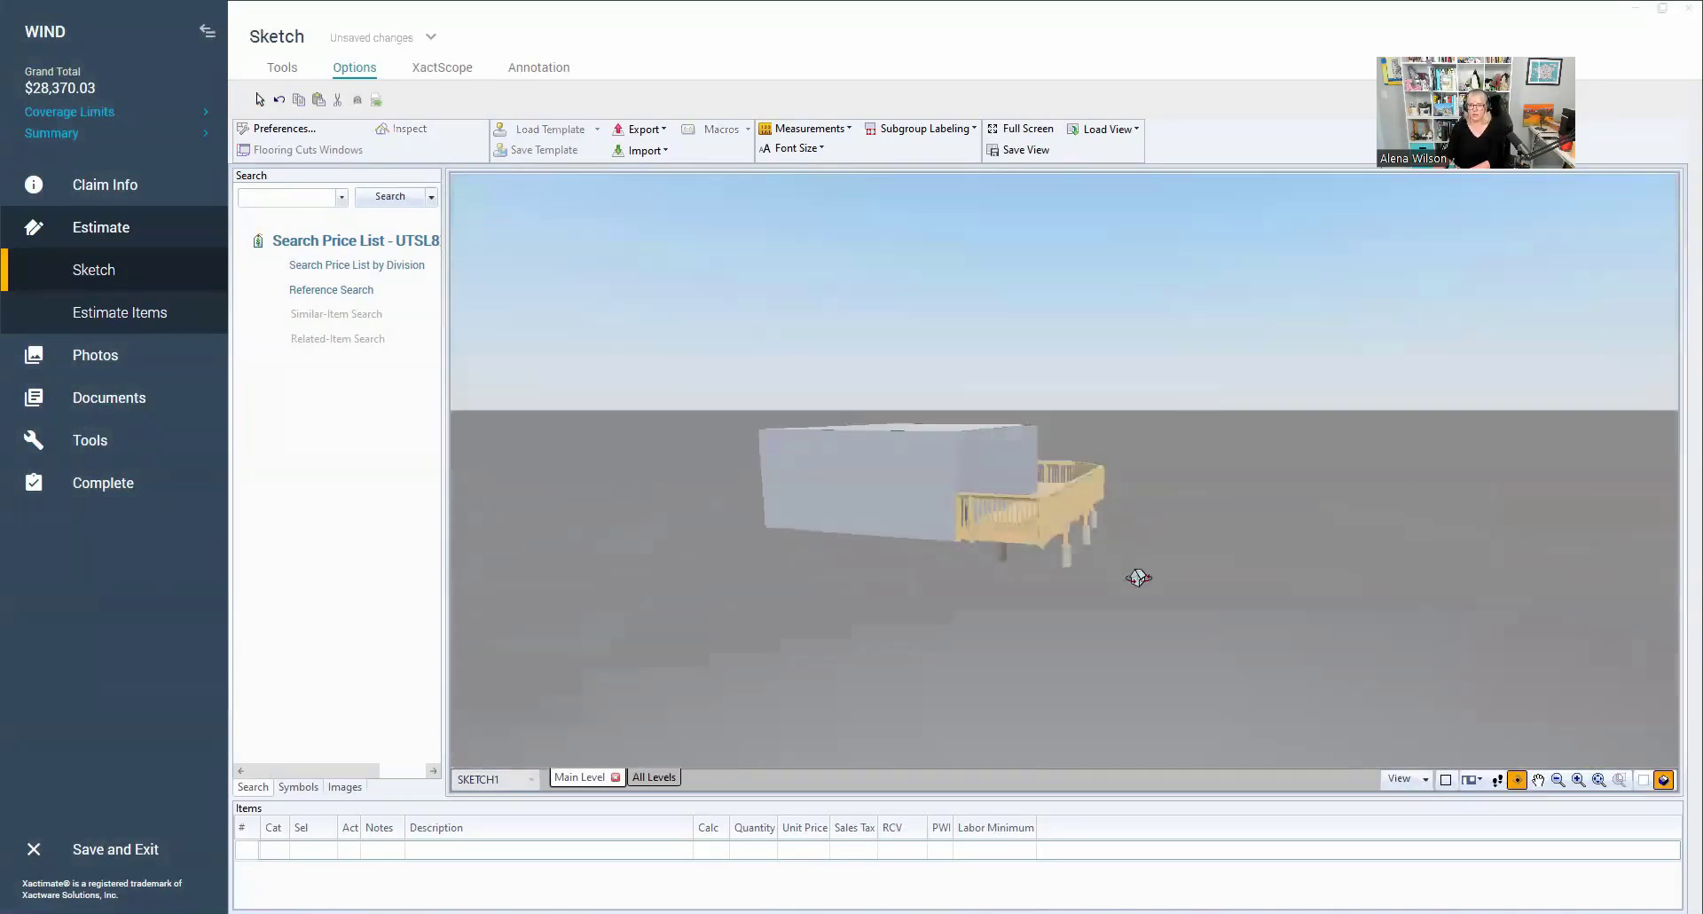
left_click_drag(1139, 578, 1141, 616)
key("Escape")
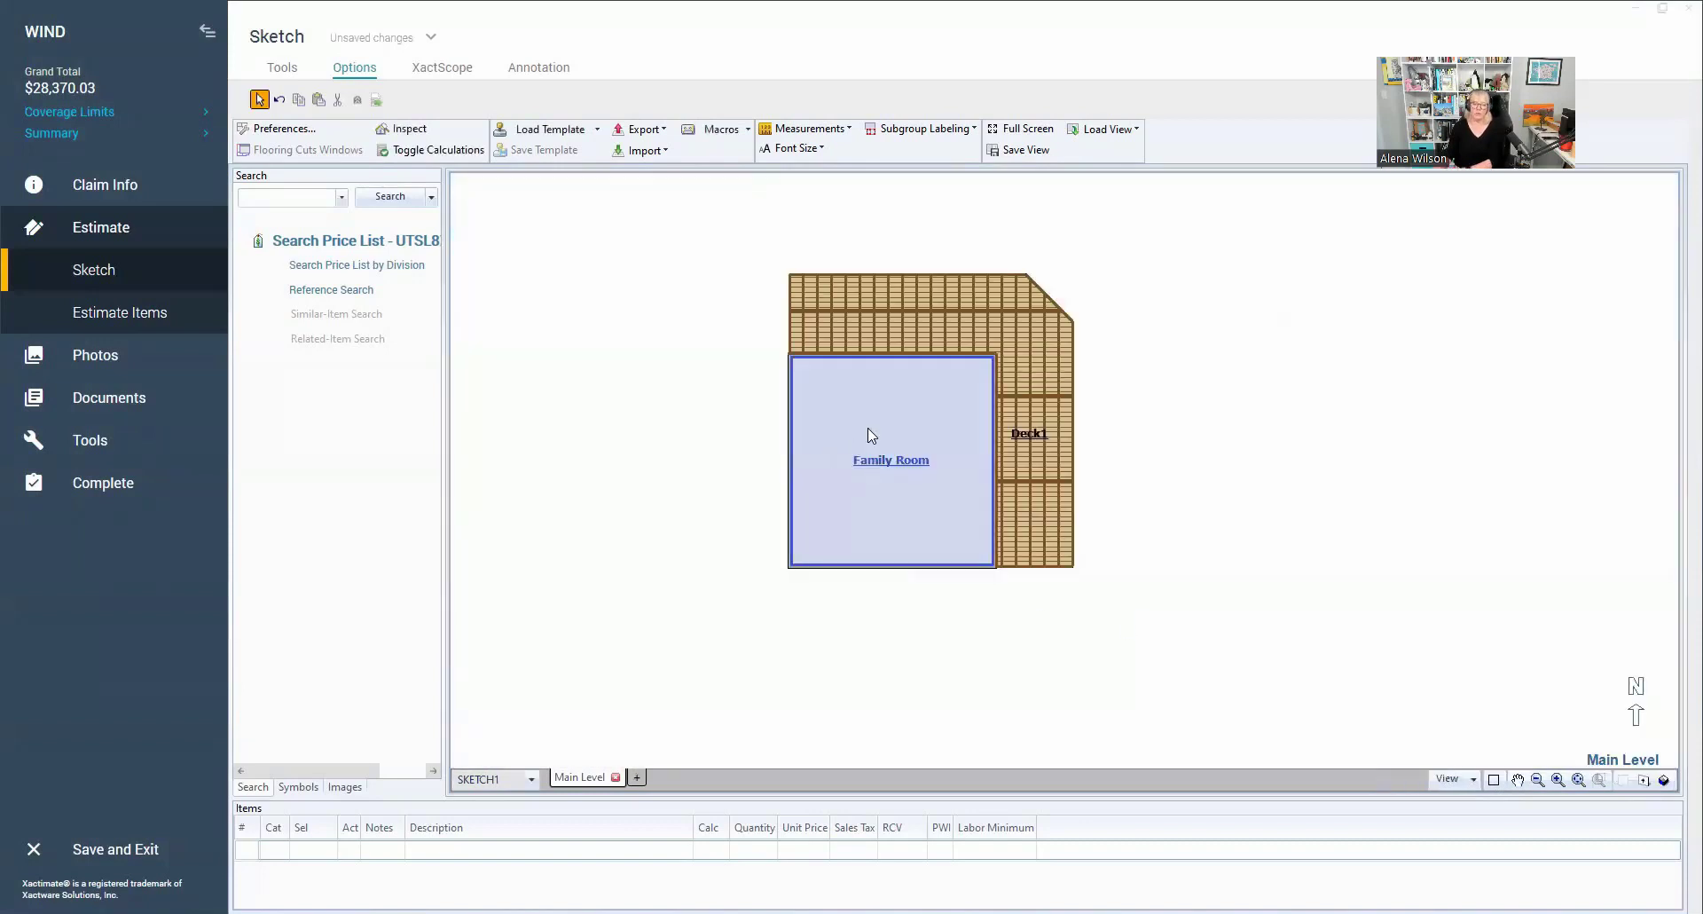